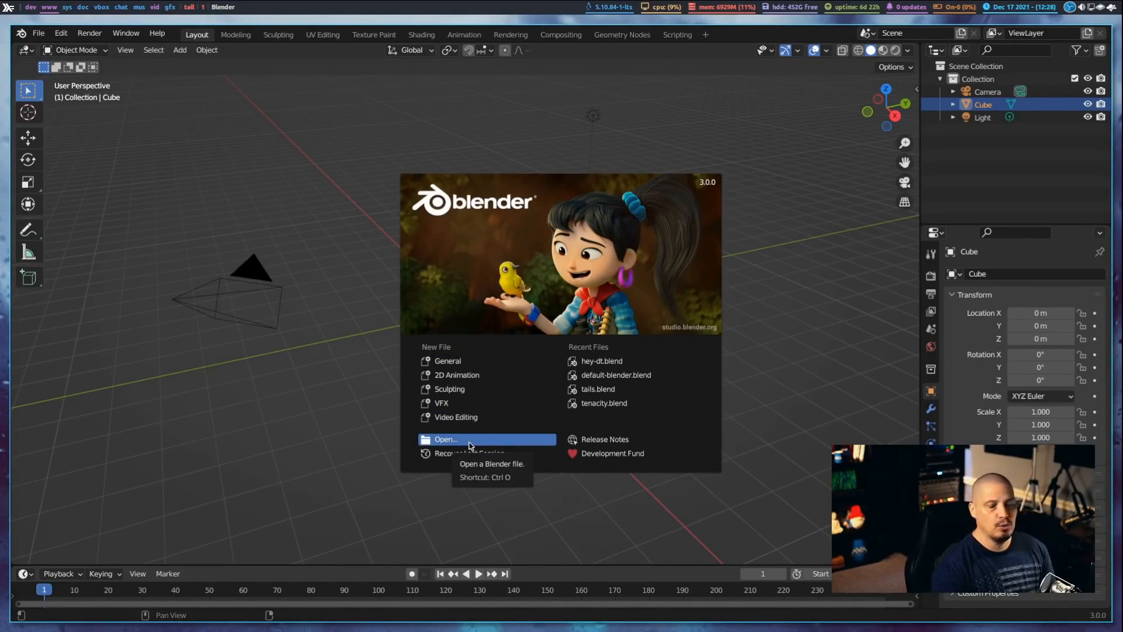
# - Create a new Video Editing project and set the output frame rate to 60 fps
pyautogui.click(450, 417)
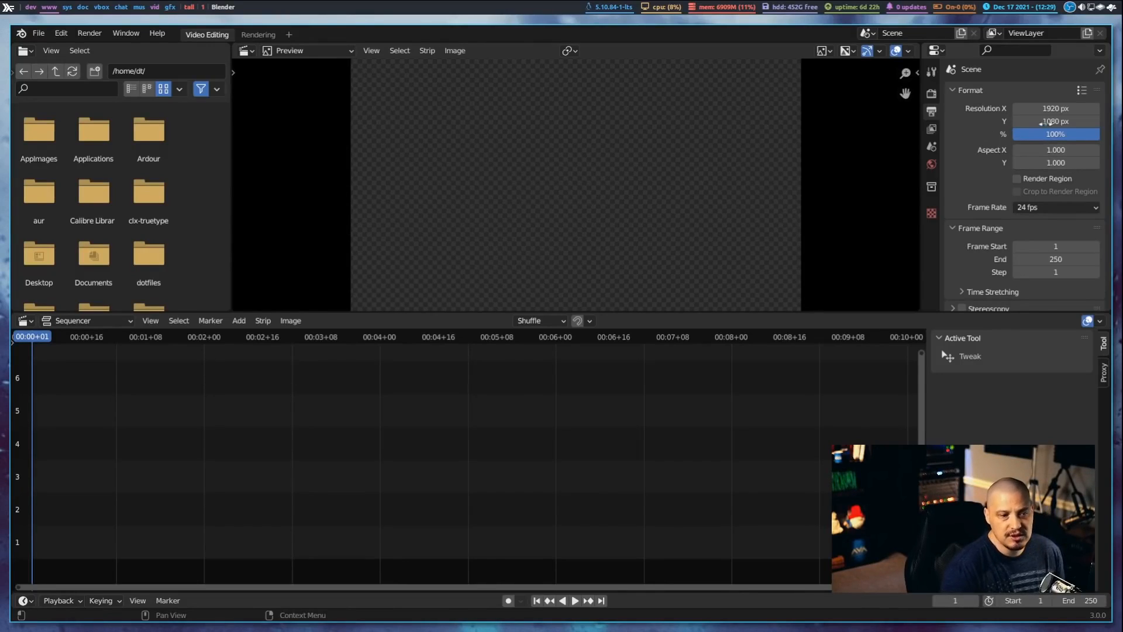
pyautogui.click(1034, 210)
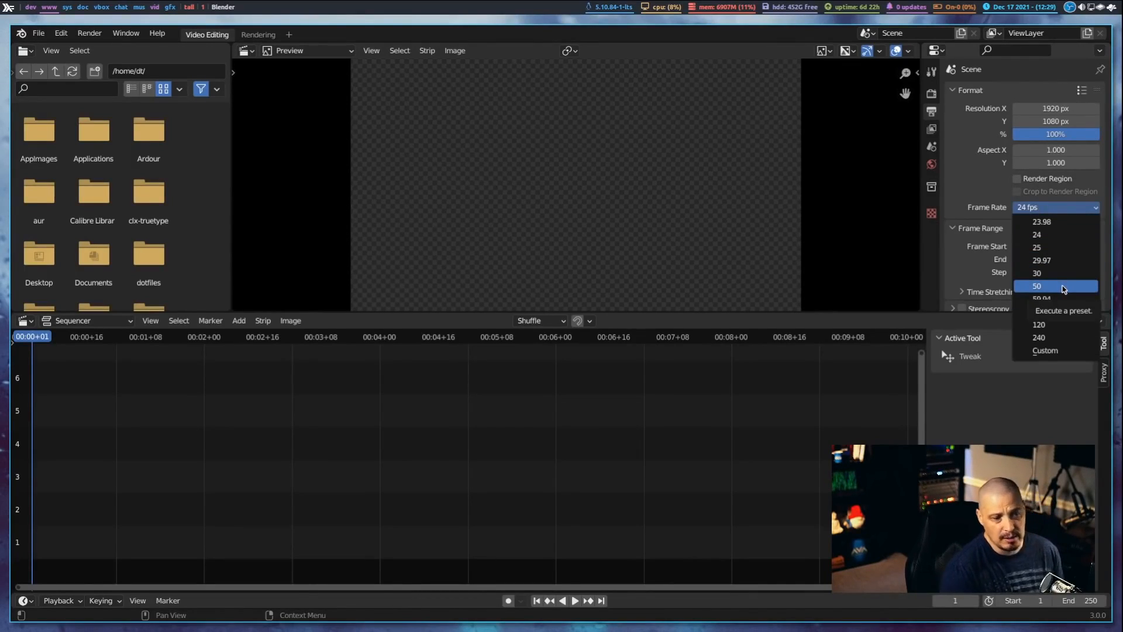
pyautogui.click(1059, 314)
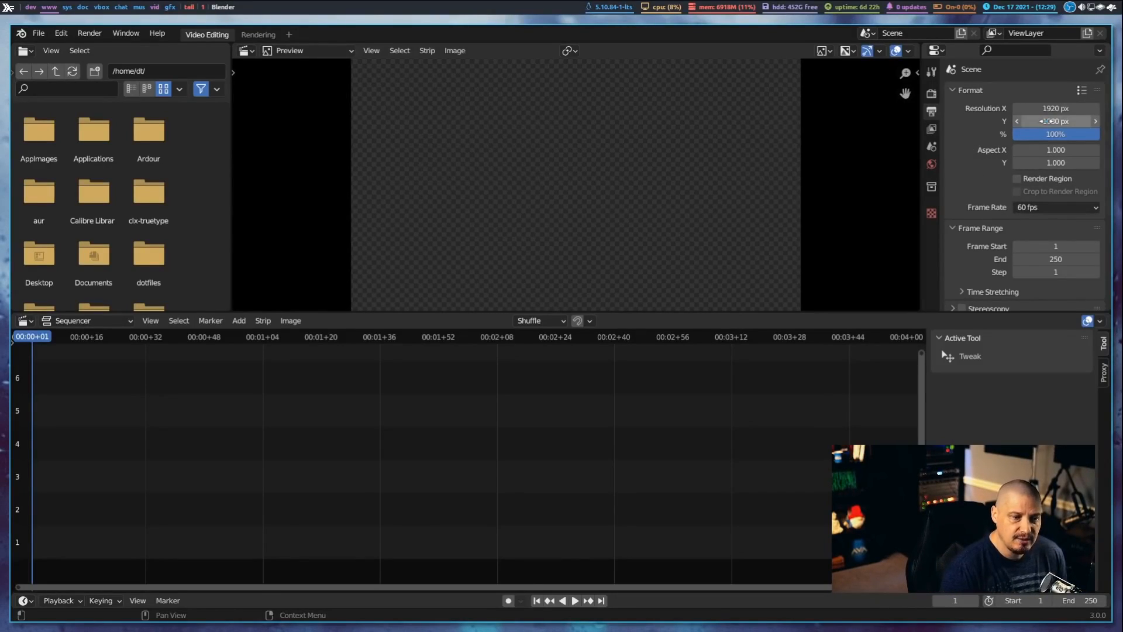
# - Collapse the Format and Frame Range sections and set the render output folder to the videos subfolder inside Videos
pyautogui.click(960, 92)
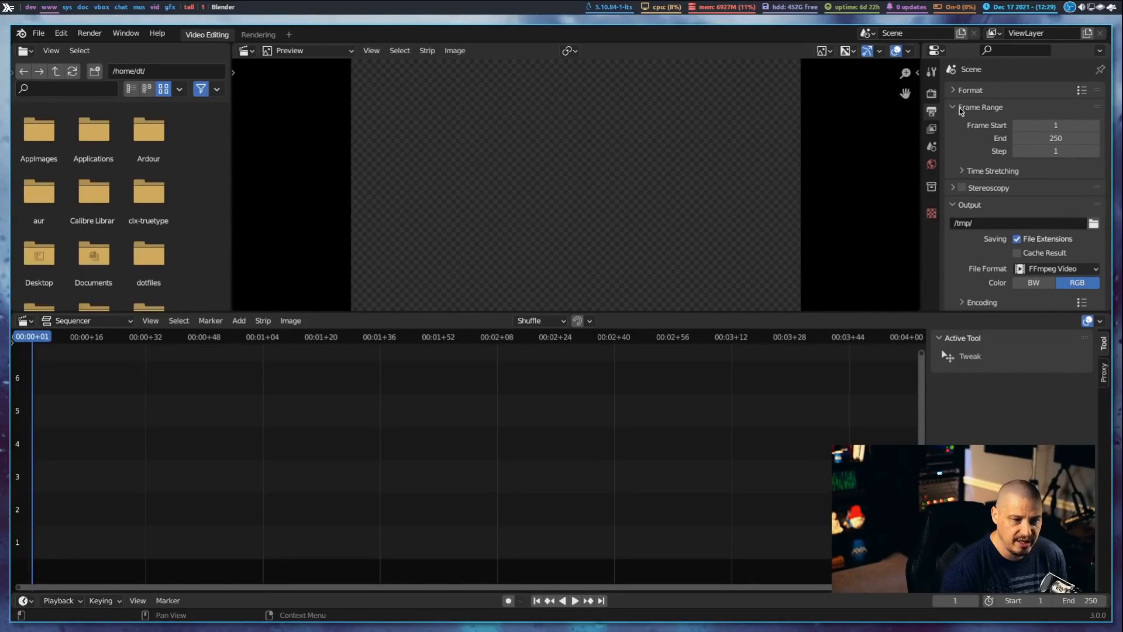
pyautogui.click(961, 108)
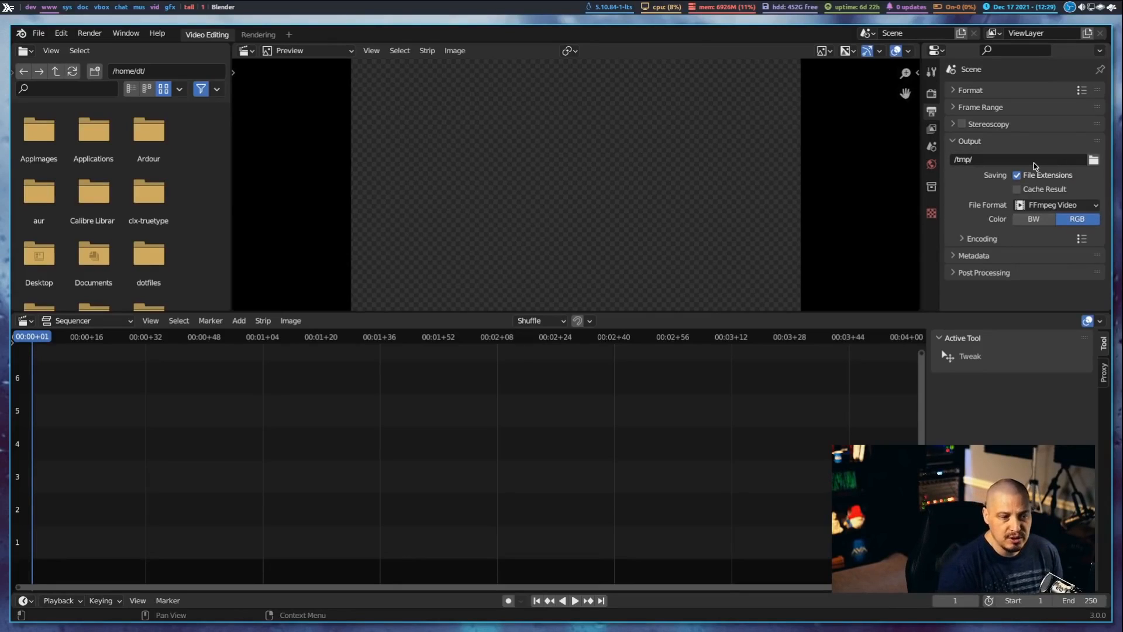
pyautogui.click(994, 161)
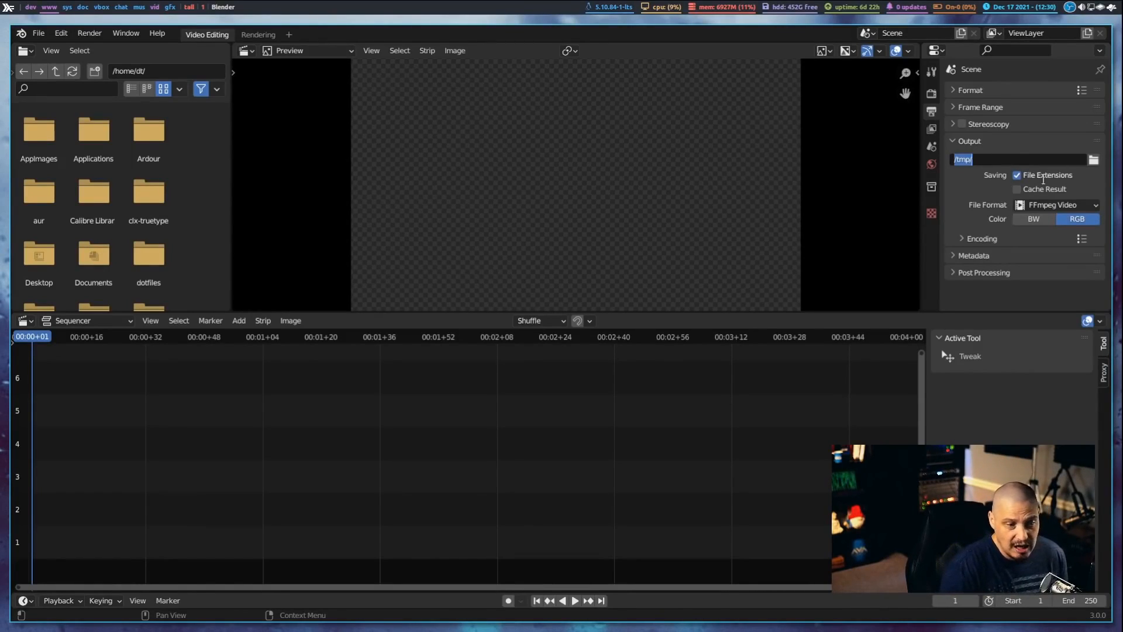
pyautogui.click(1092, 165)
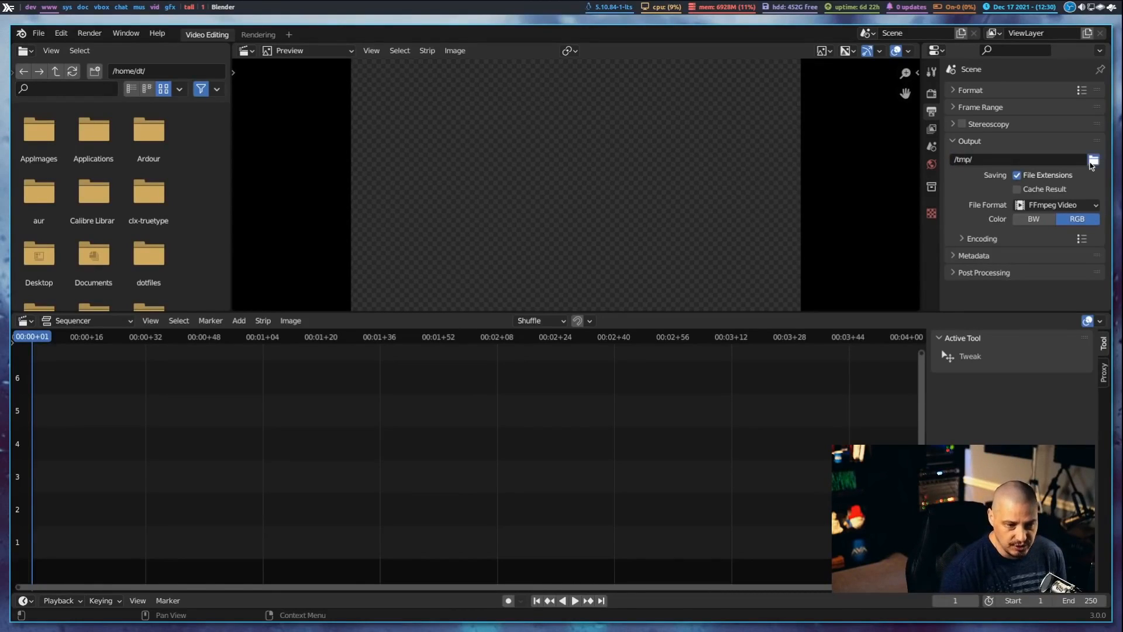
pyautogui.click(1092, 162)
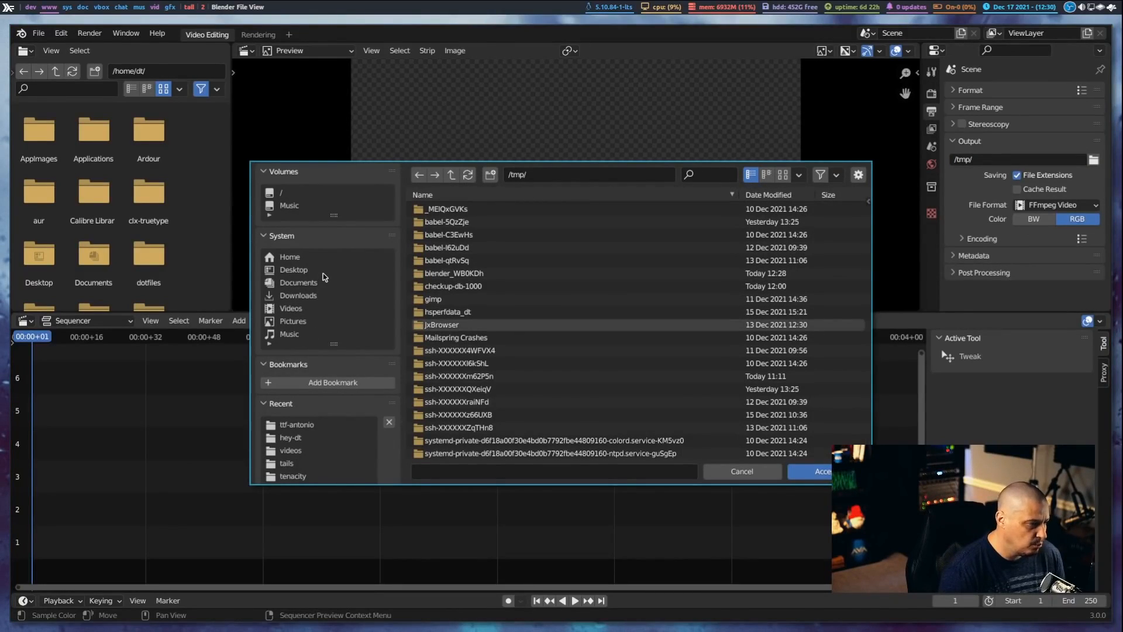
pyautogui.click(298, 309)
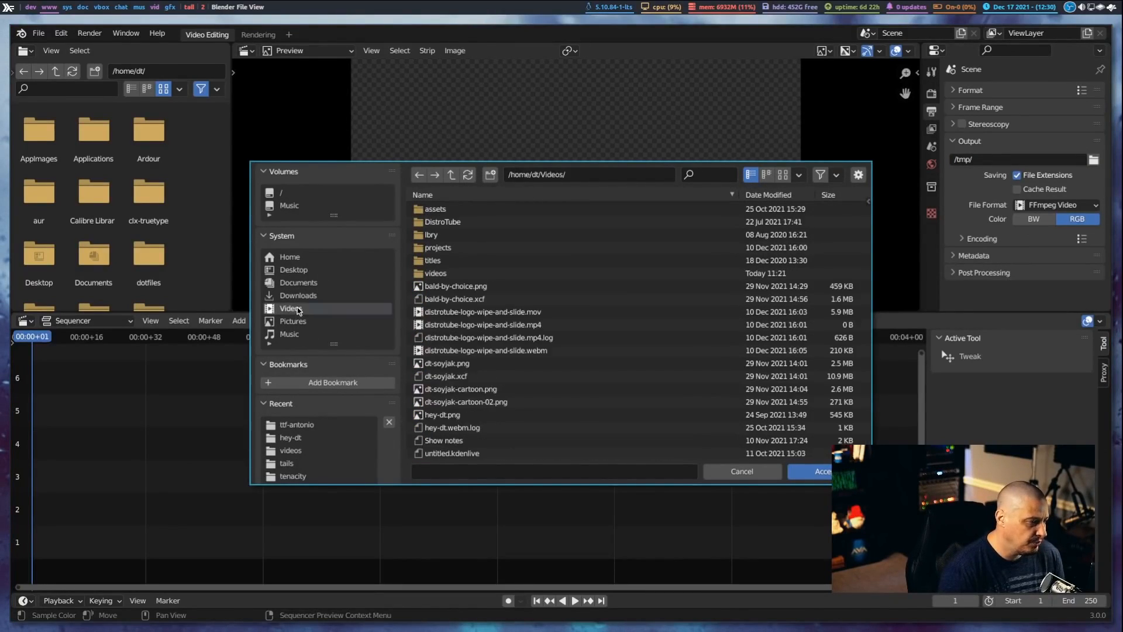
pyautogui.click(431, 275)
pyautogui.doubleClick(431, 275)
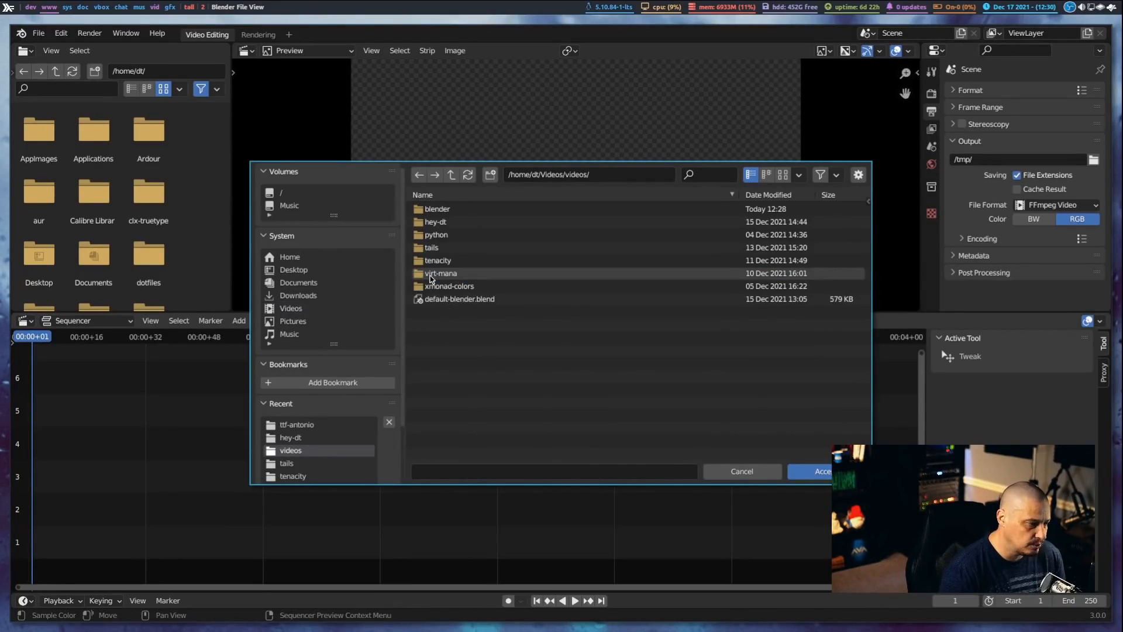
pyautogui.click(819, 471)
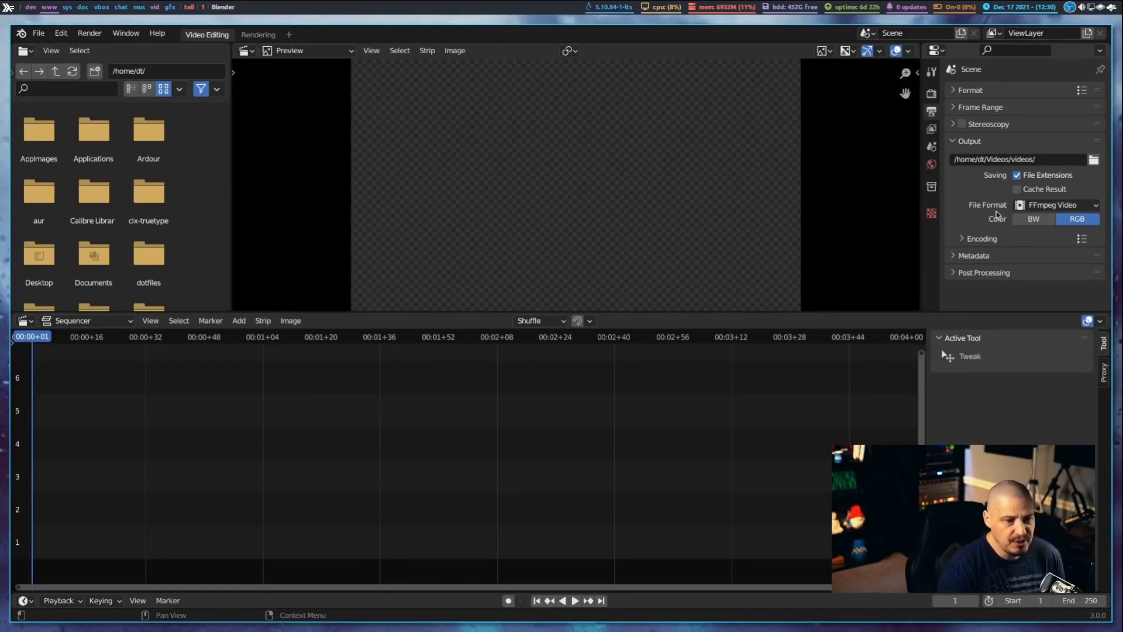
# - Review the available output file formats, keep FFmpeg Video, and collapse the Output section
pyautogui.click(1097, 206)
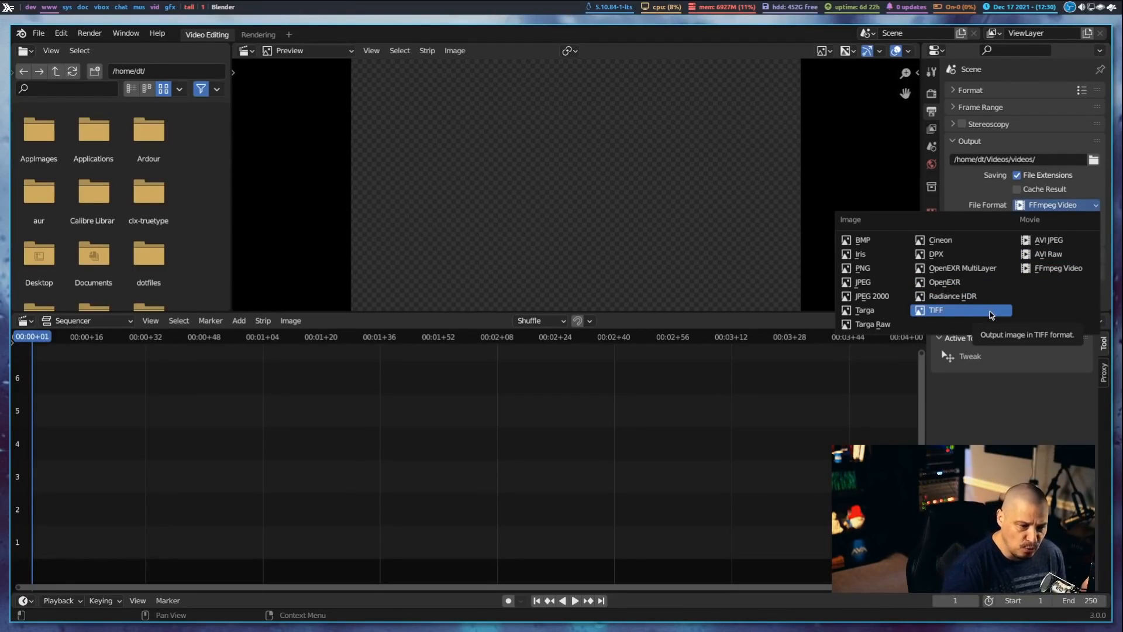
pyautogui.click(994, 205)
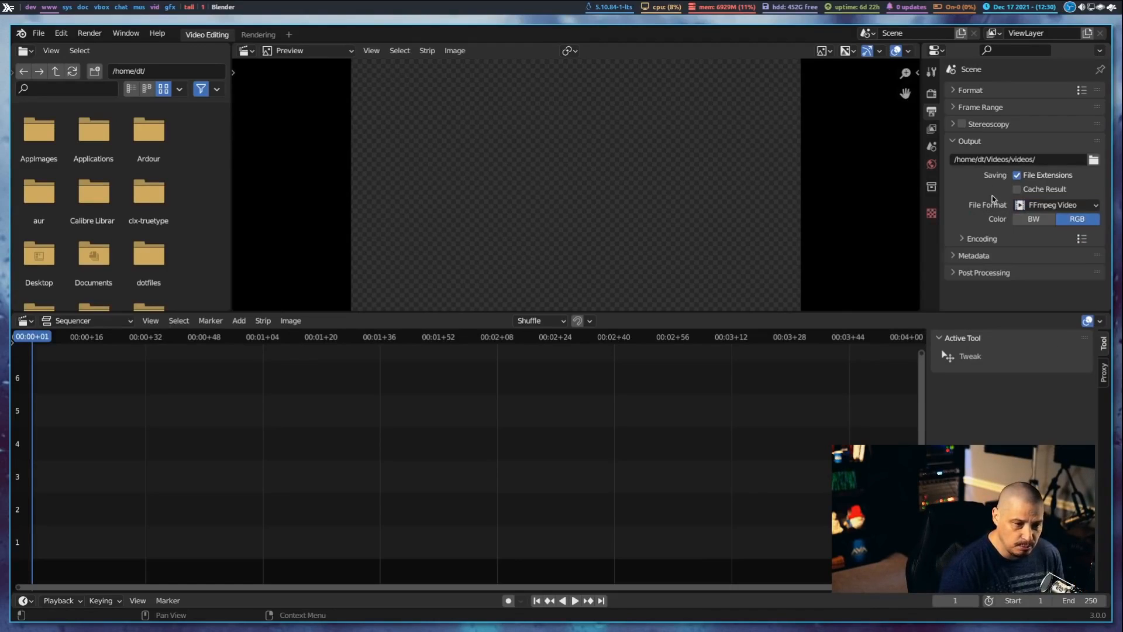
pyautogui.click(955, 142)
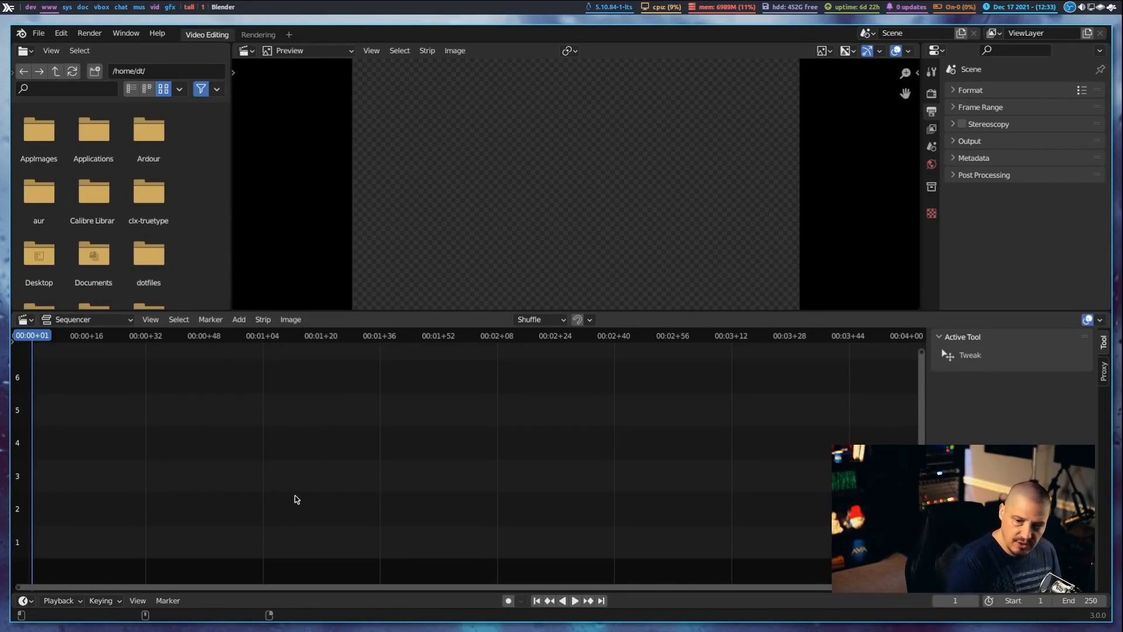
# - Make the program window fullscreen and widen the file browser area to show four columns of folders
pyautogui.press('super+f')
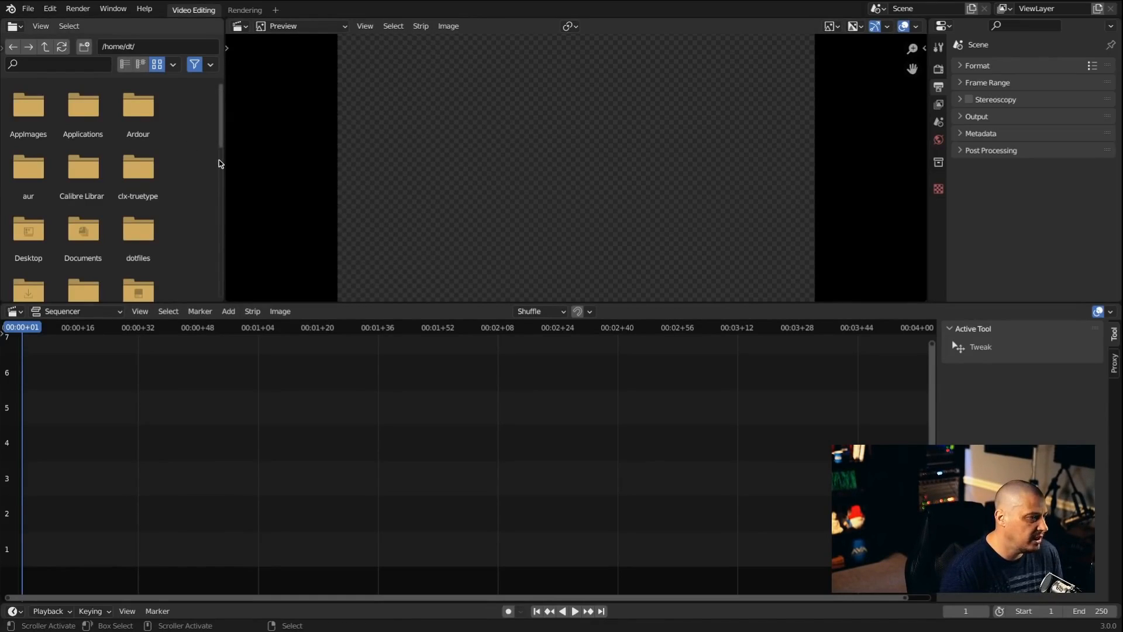
pyautogui.scroll(-5, 221, 154)
pyautogui.moveTo(223, 112)
pyautogui.mouseDown()
pyautogui.moveTo(222, 161)
pyautogui.moveTo(237, 160)
pyautogui.moveTo(225, 158)
pyautogui.moveTo(236, 123)
pyautogui.mouseUp()
pyautogui.scroll(5, 235, 124)
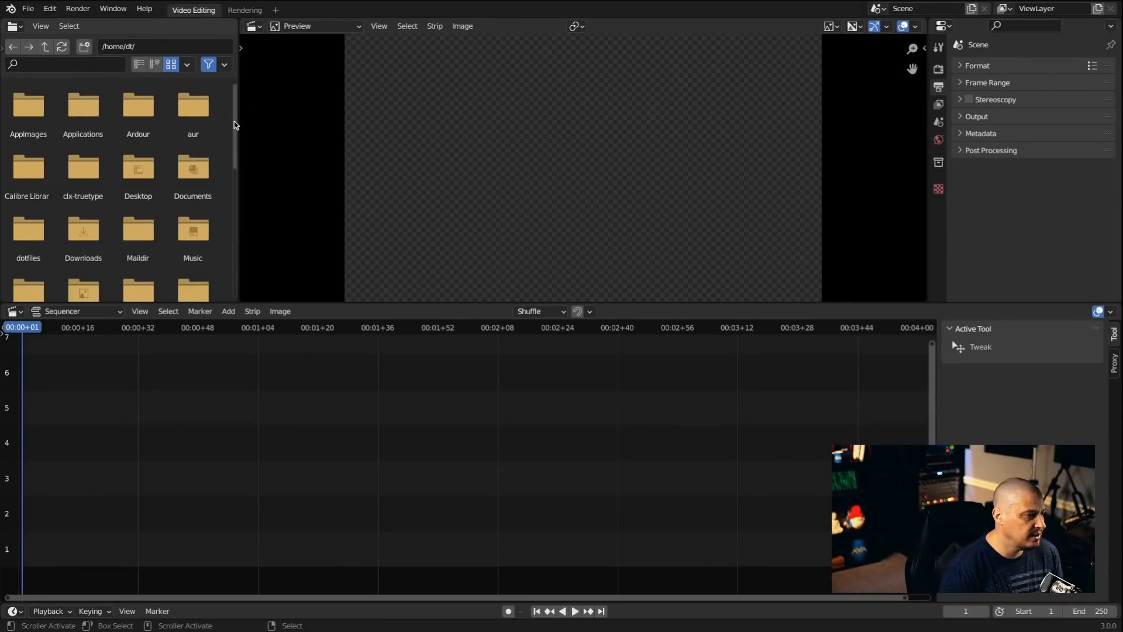
pyautogui.scroll(-10, 202, 163)
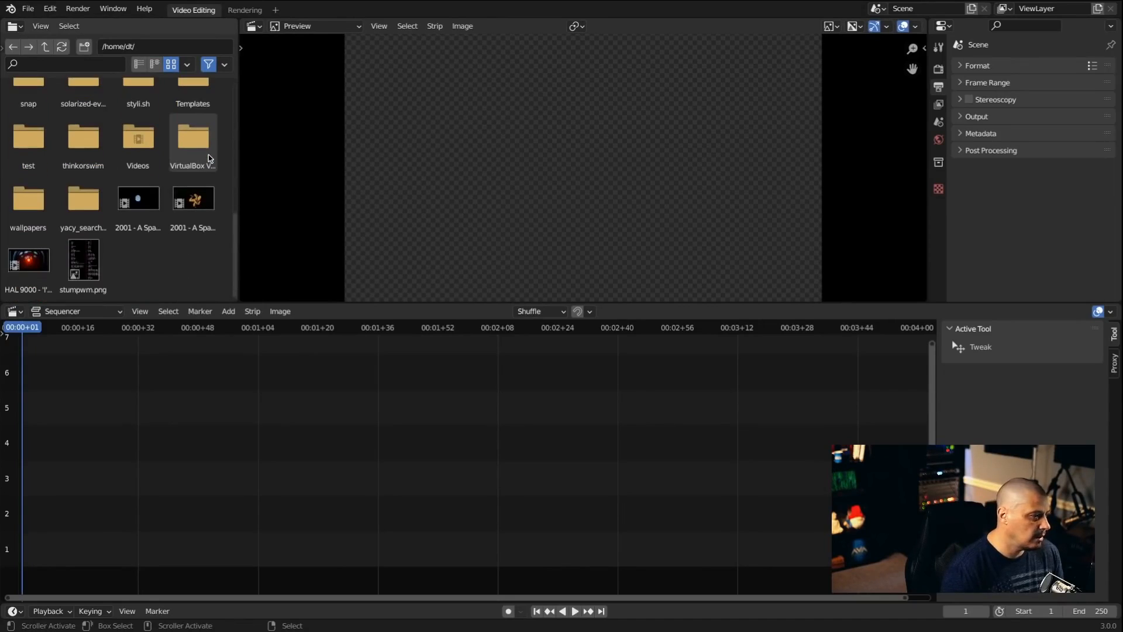
pyautogui.doubleClick(138, 138)
pyautogui.click(78, 187)
pyautogui.click(78, 187)
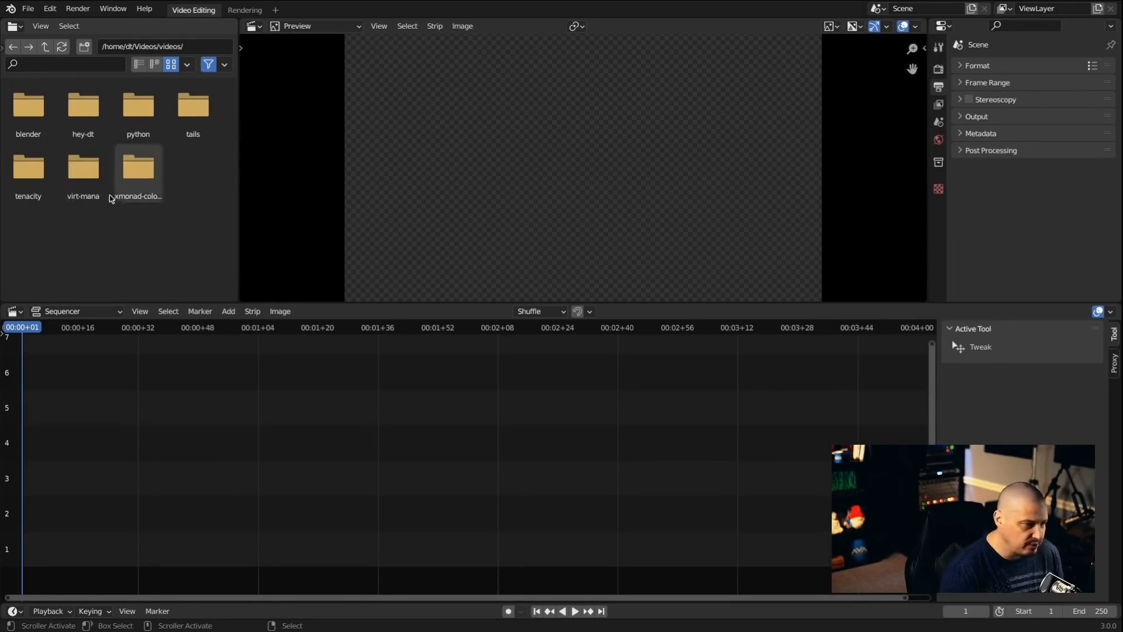
pyautogui.click(84, 171)
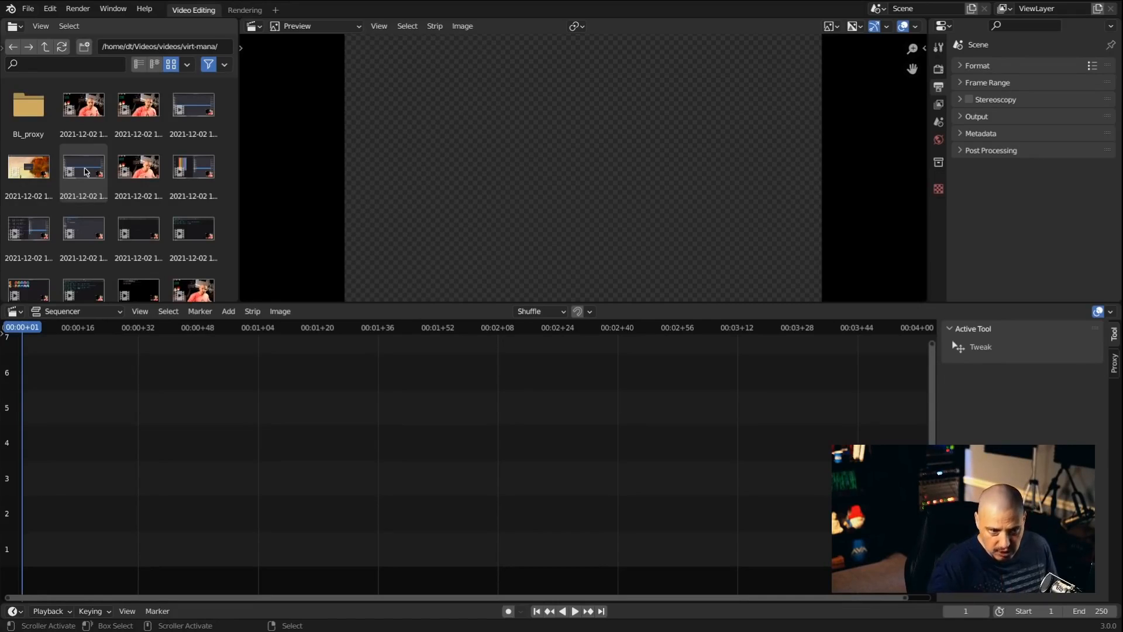
pyautogui.click(83, 114)
pyautogui.moveTo(82, 114); pyautogui.dragTo(67, 485)
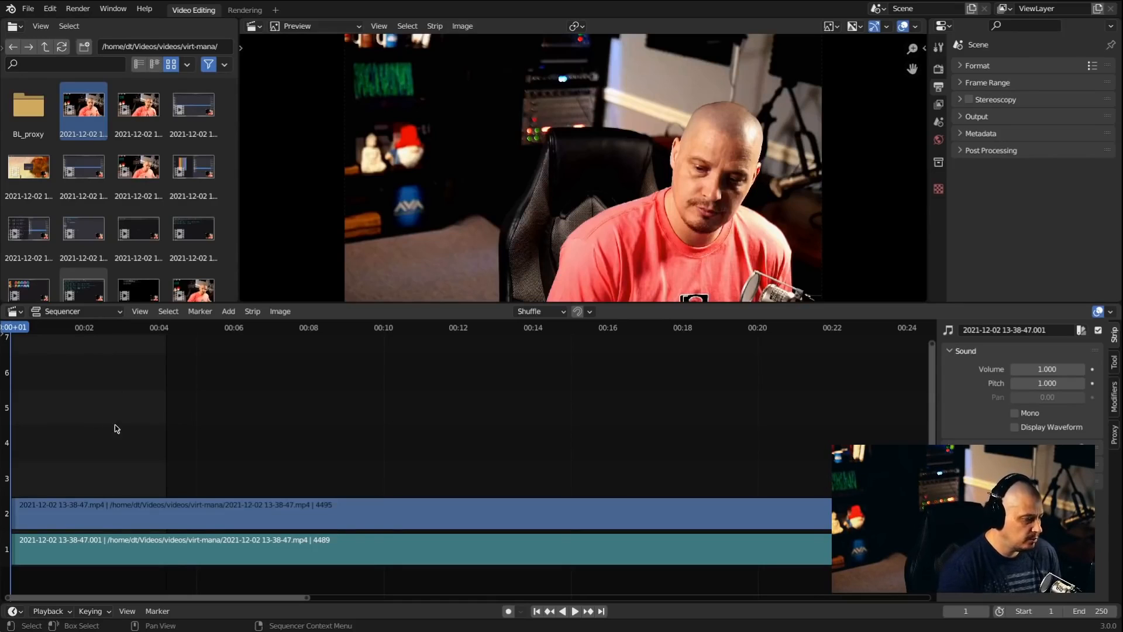
# - Scrub the playhead across the clip to preview it and return it near the start
pyautogui.click(44, 330)
pyautogui.moveTo(44, 330); pyautogui.dragTo(643, 331)
pyautogui.moveTo(497, 347); pyautogui.dragTo(19, 351)
# - Check the audio Scrubbing option in the playback settings and scrub through the clip to about 12 seconds
pyautogui.click(52, 614)
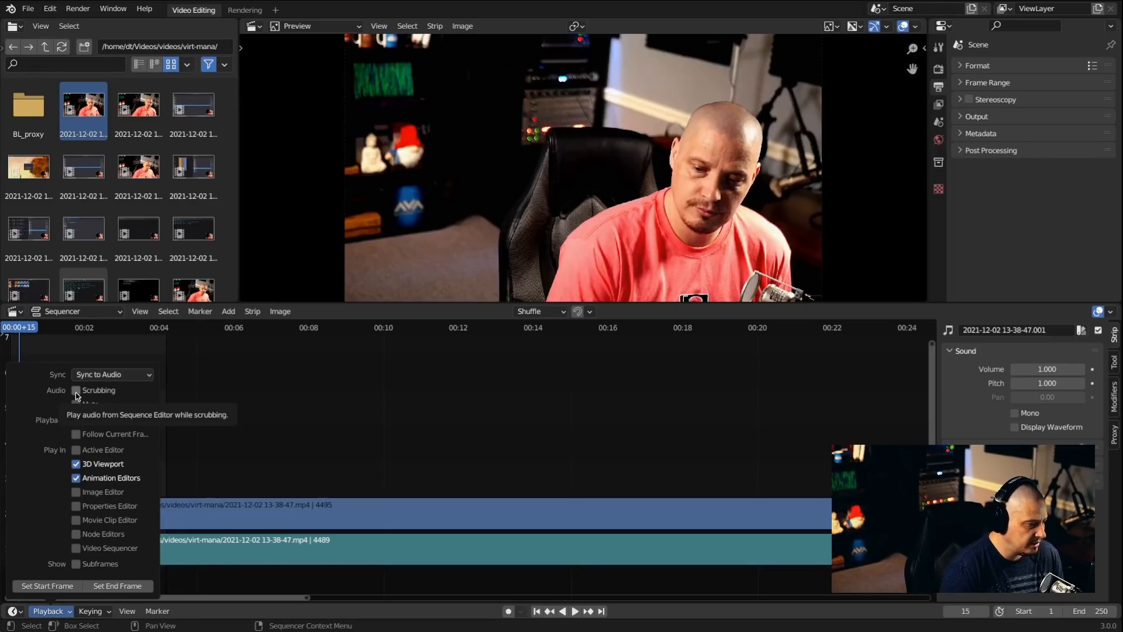
pyautogui.press('space')
pyautogui.moveTo(69, 335); pyautogui.dragTo(444, 369)
pyautogui.press('space')
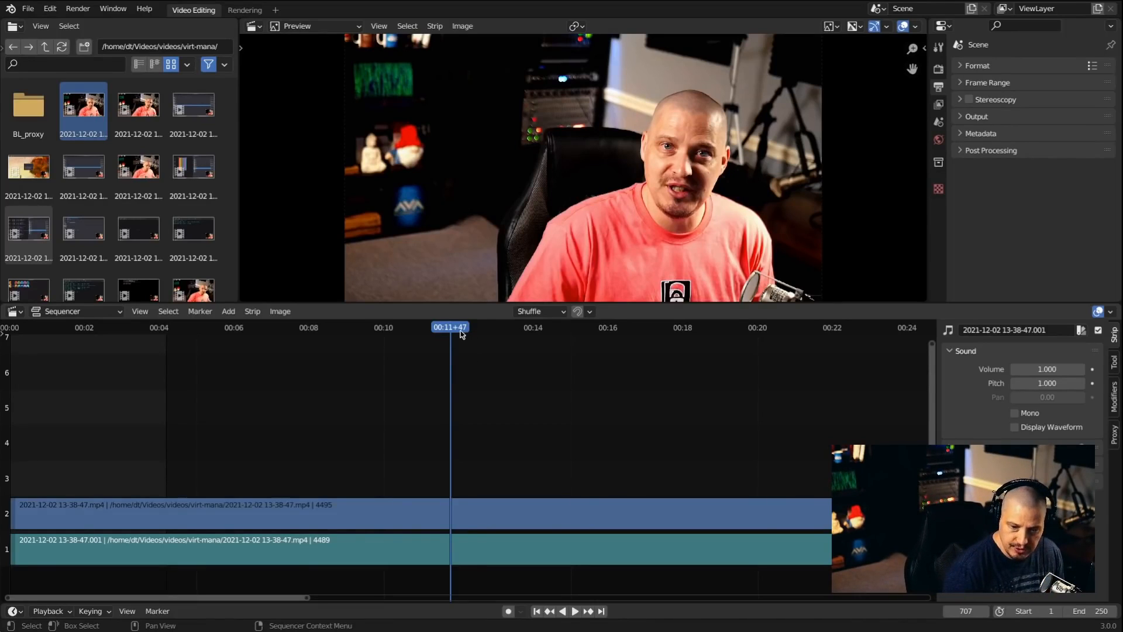
pyautogui.moveTo(463, 331)
pyautogui.mouseDown()
pyautogui.moveTo(567, 328)
pyautogui.moveTo(474, 331)
pyautogui.mouseUp()
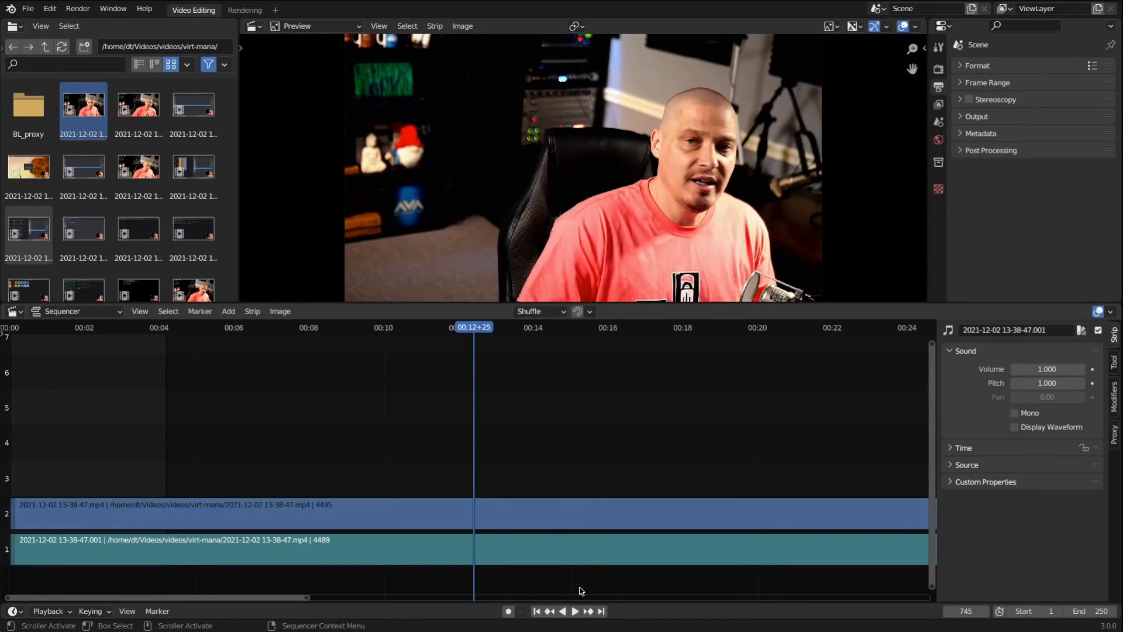
# - Test playback with the playhead at about 12 and 19 seconds, past the end of the frame range
pyautogui.press('space')
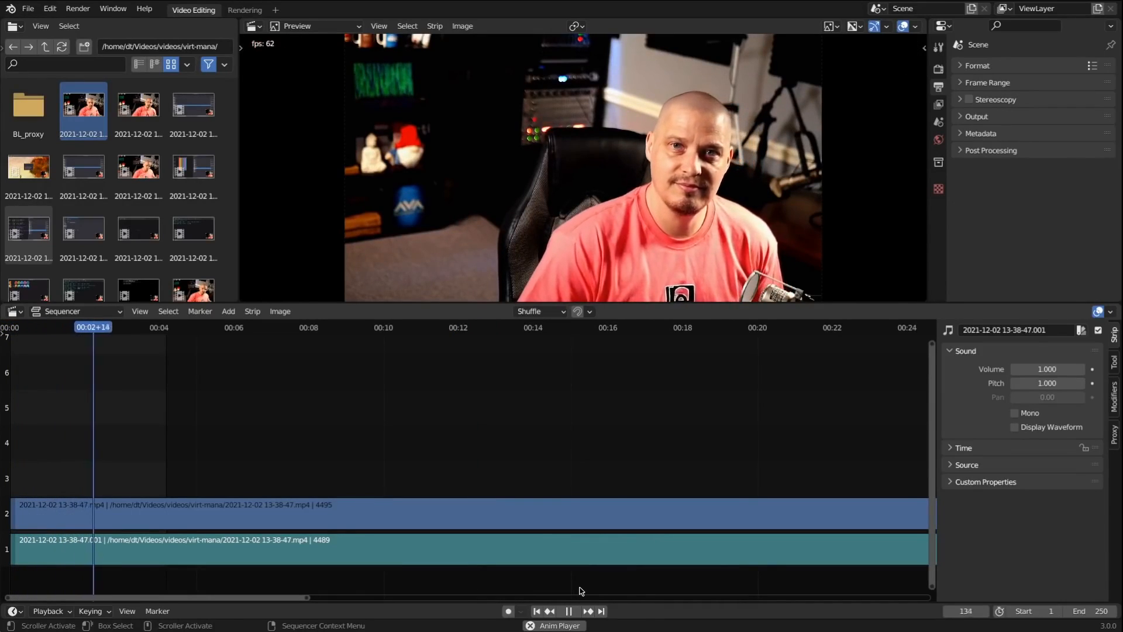
pyautogui.press('space')
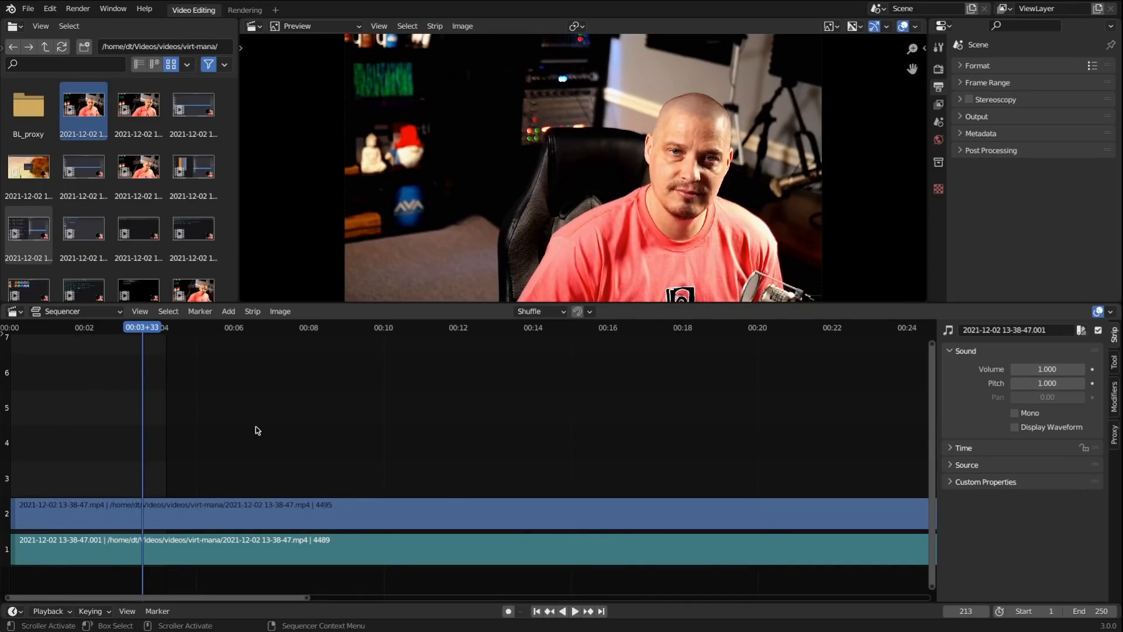
pyautogui.click(746, 328)
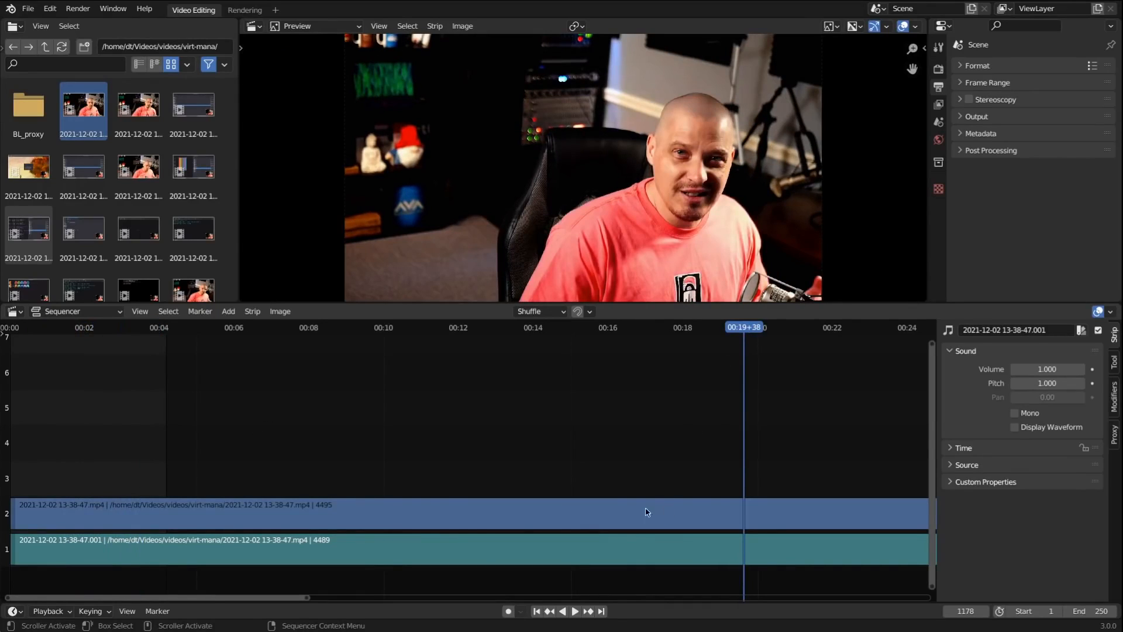
pyautogui.click(574, 612)
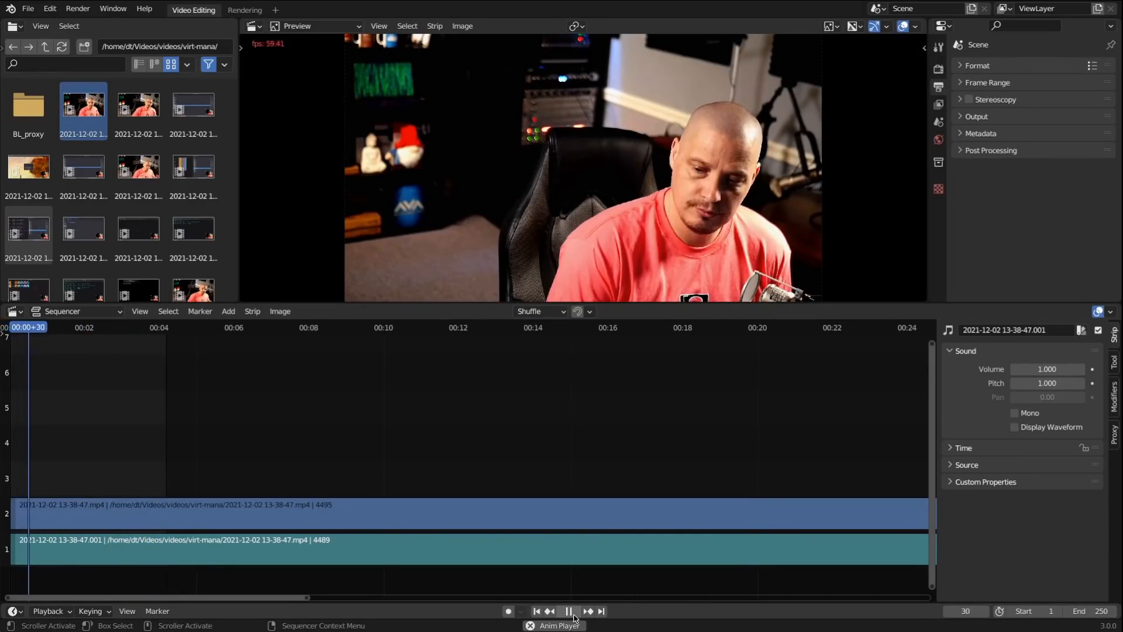
pyautogui.click(569, 611)
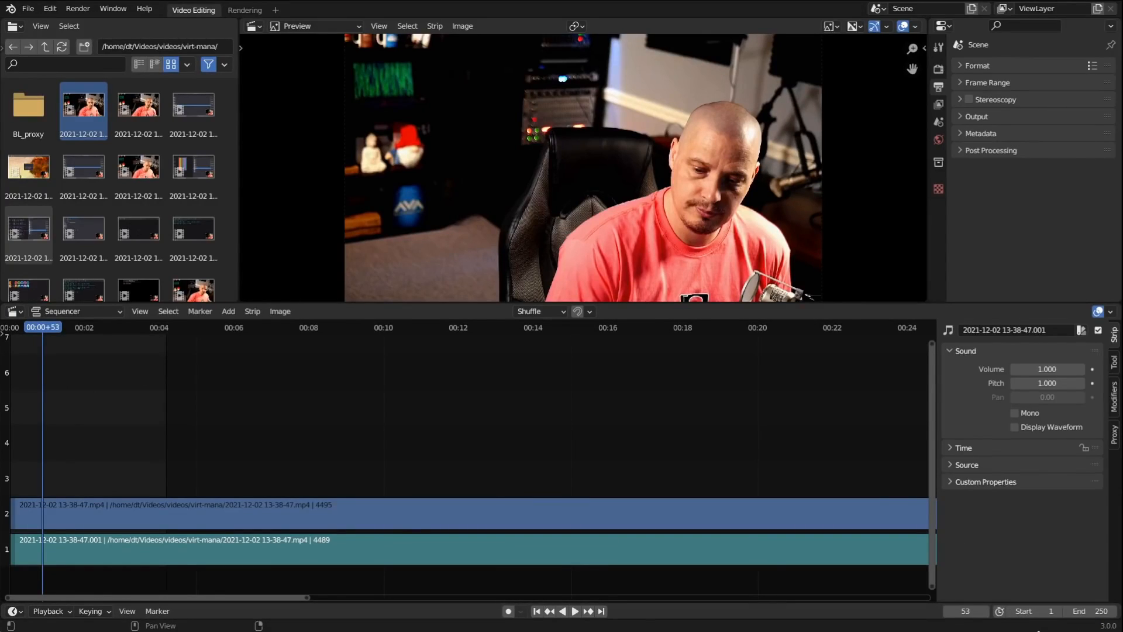
# - Set the scene's end frame to 100000
pyautogui.click(1101, 612)
pyautogui.write('100000')
pyautogui.press('Return')
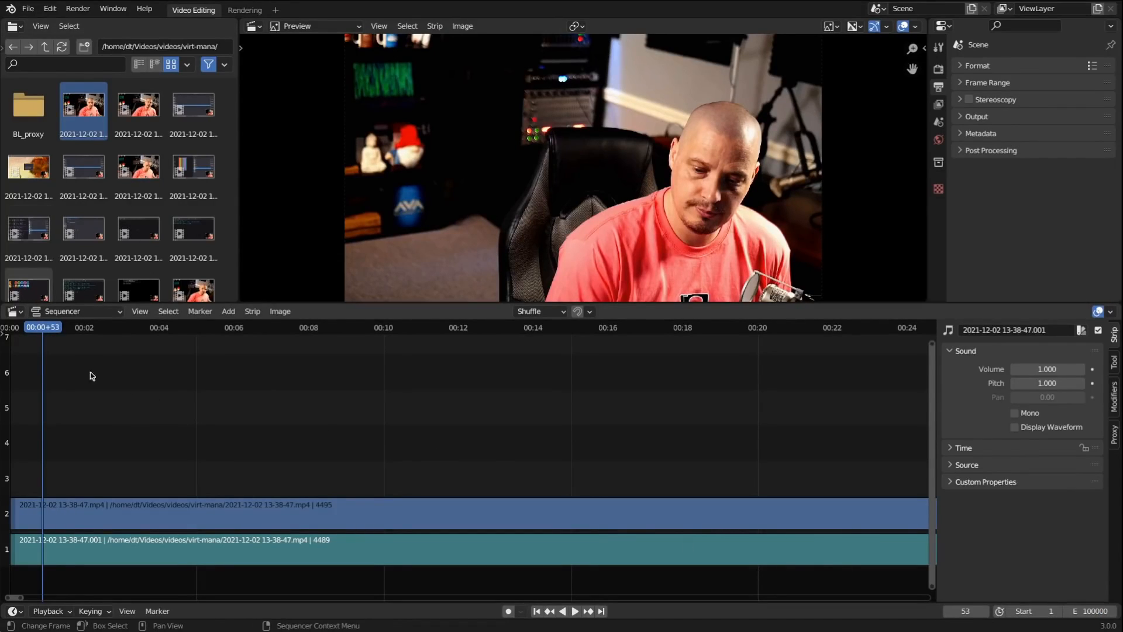
# - Play the clip from about the 20-second mark to test playback within the extended frame range
pyautogui.click(765, 327)
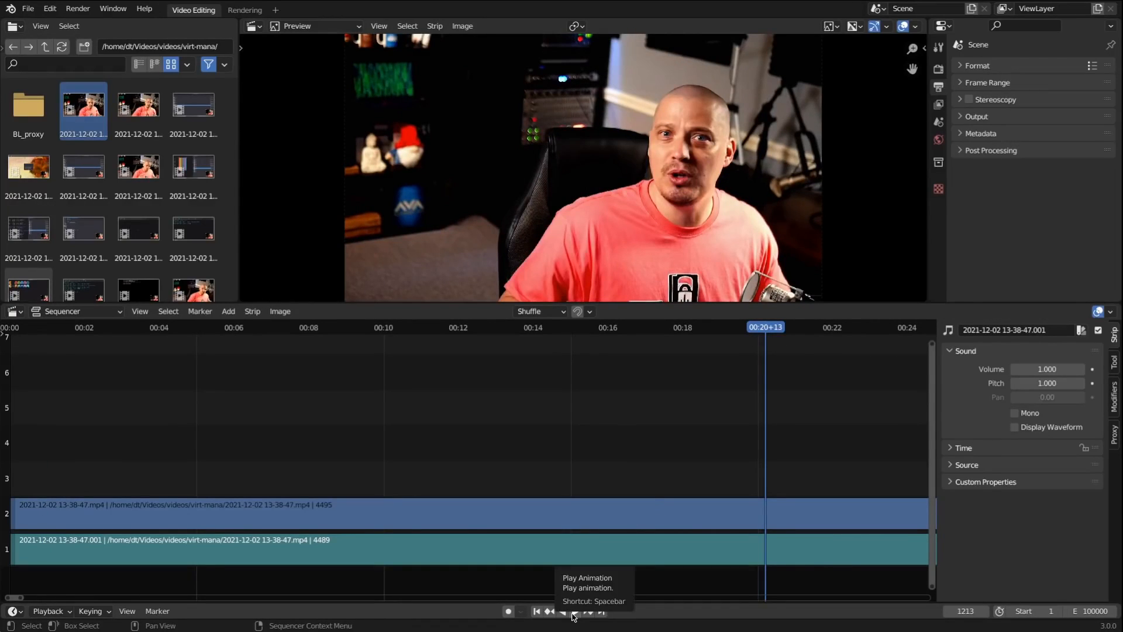
pyautogui.click(573, 612)
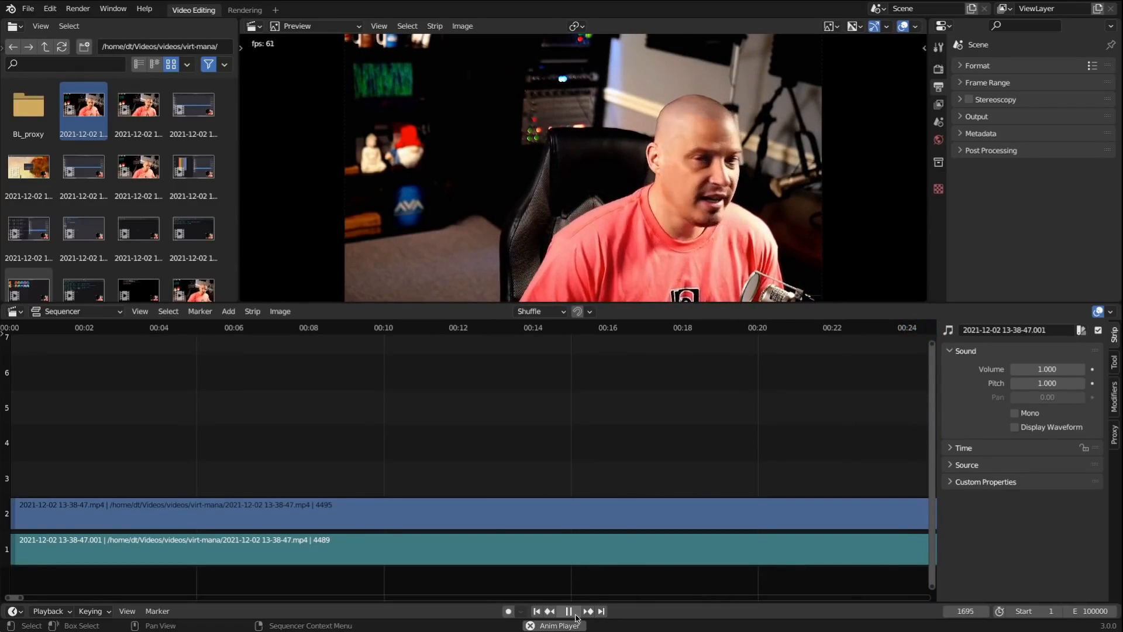
pyautogui.click(575, 616)
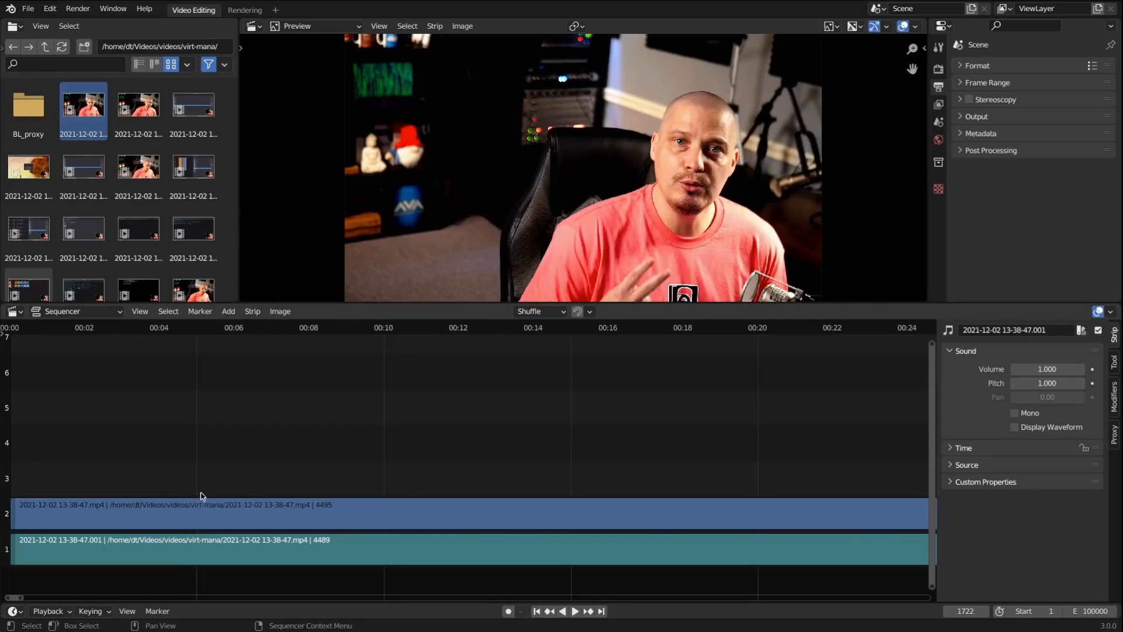
# - Turn on Follow Current Frame for playback, test it by playing the clip, and move the playhead to about 52 seconds
pyautogui.click(51, 611)
pyautogui.click(575, 611)
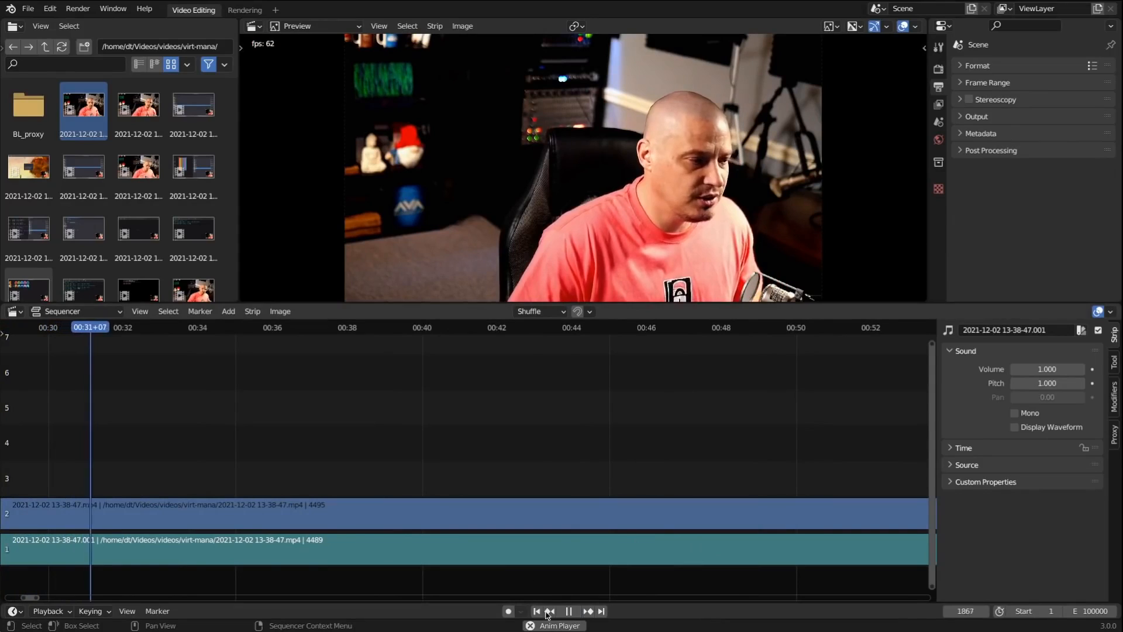
pyautogui.click(568, 611)
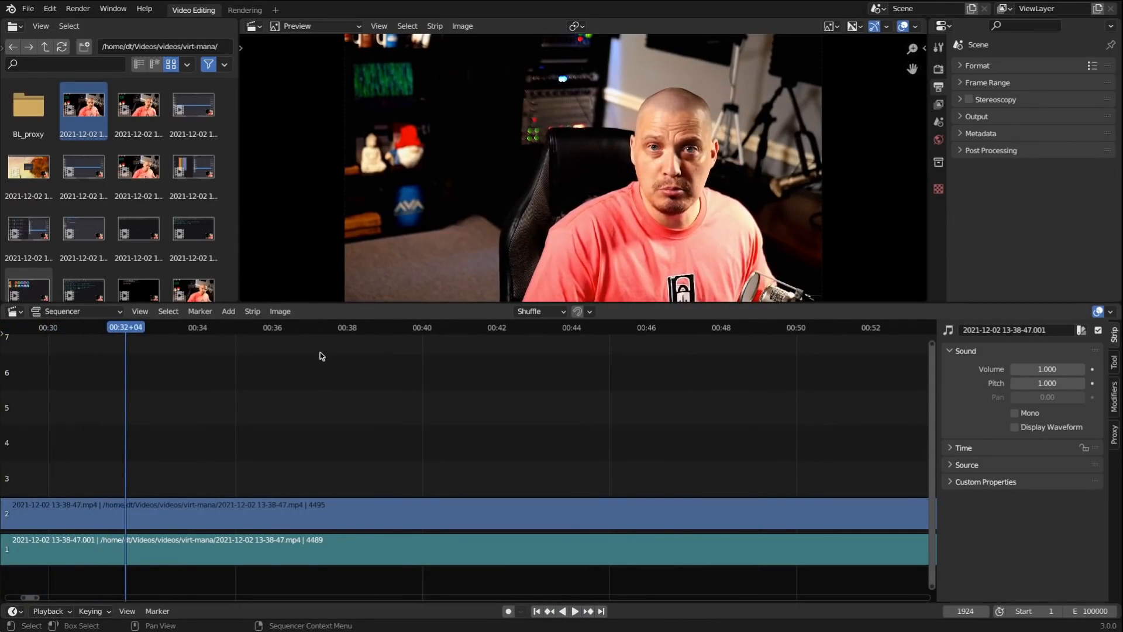
pyautogui.click(869, 329)
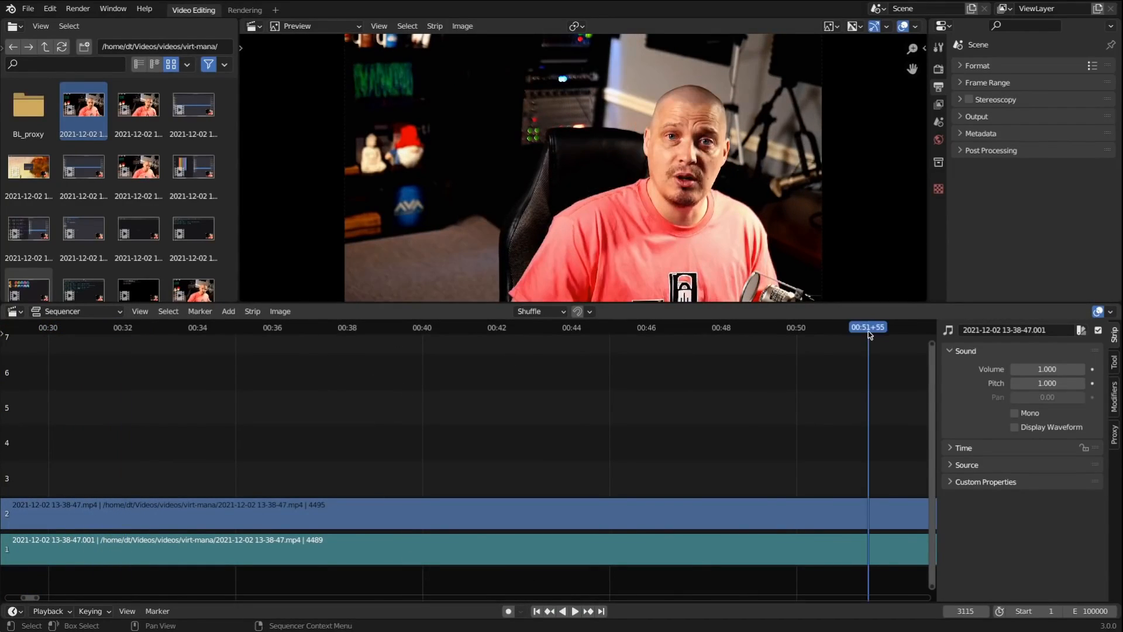
# - Play the clip from about the 52-second mark to test that the timeline follows playback, and move the playhead back to about 7 seconds
pyautogui.click(574, 615)
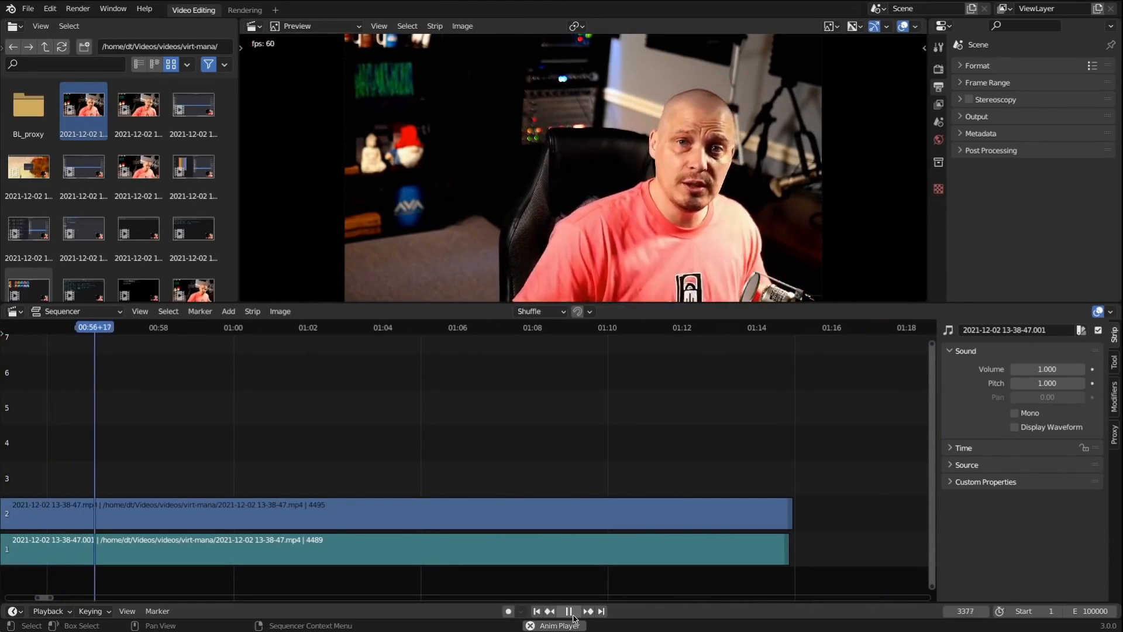
pyautogui.click(570, 612)
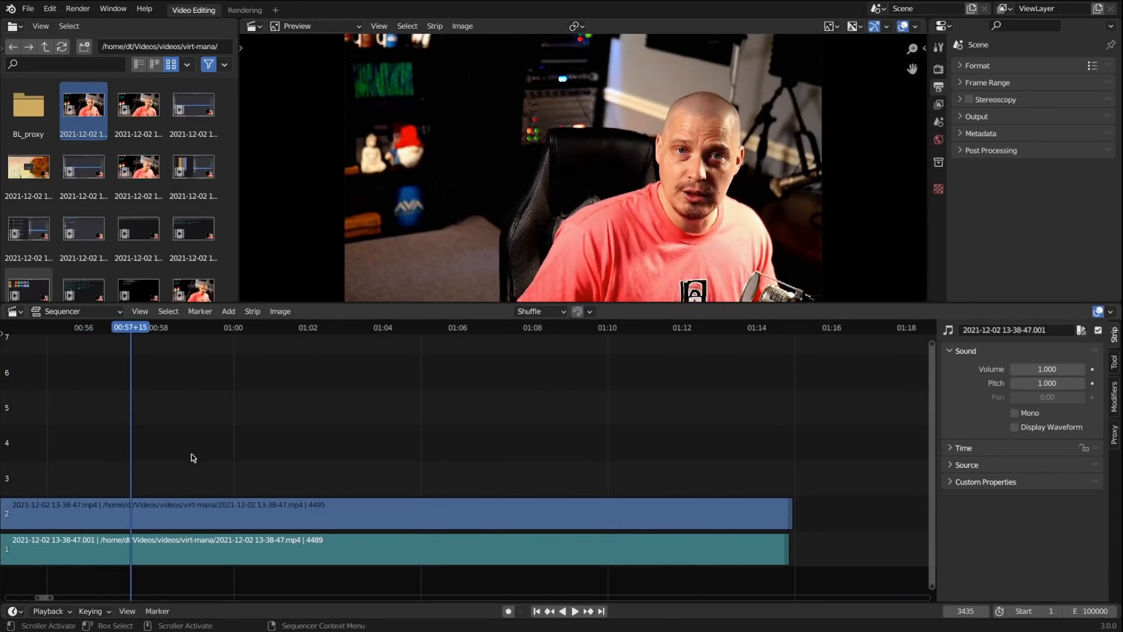
pyautogui.scroll(-5, 170, 479)
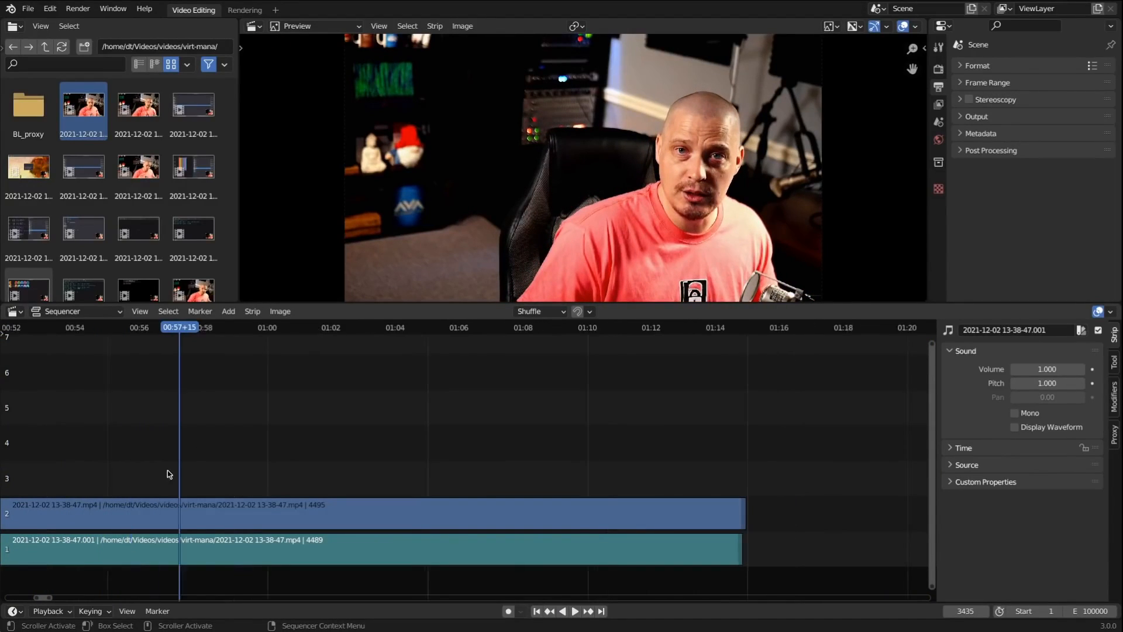
pyautogui.scroll(-8, 126, 528)
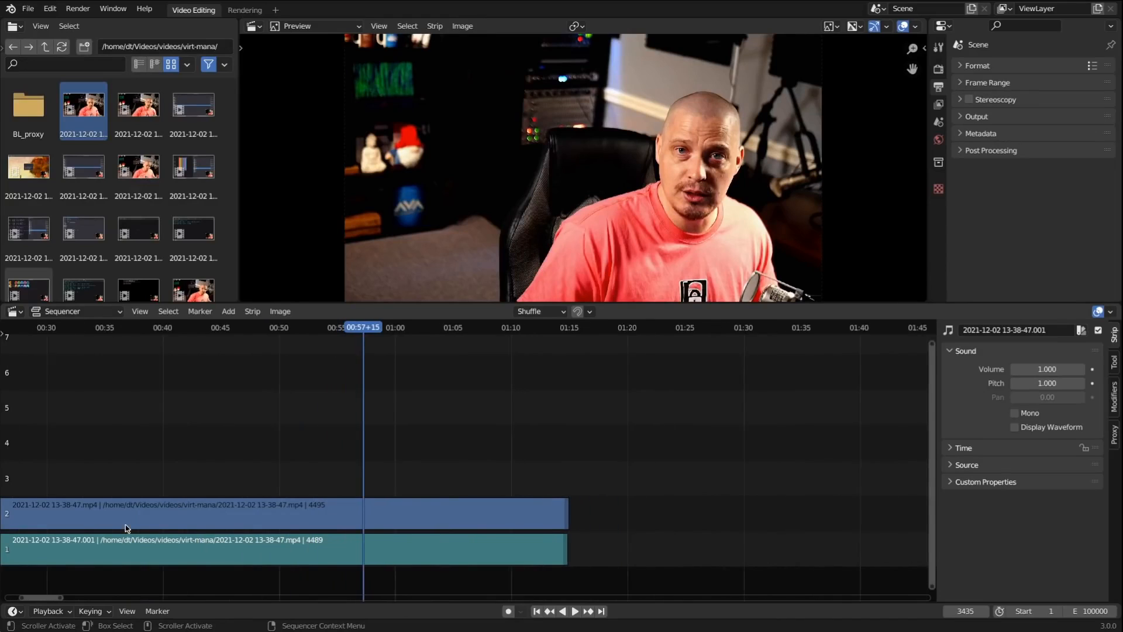
pyautogui.scroll(-2, 126, 528)
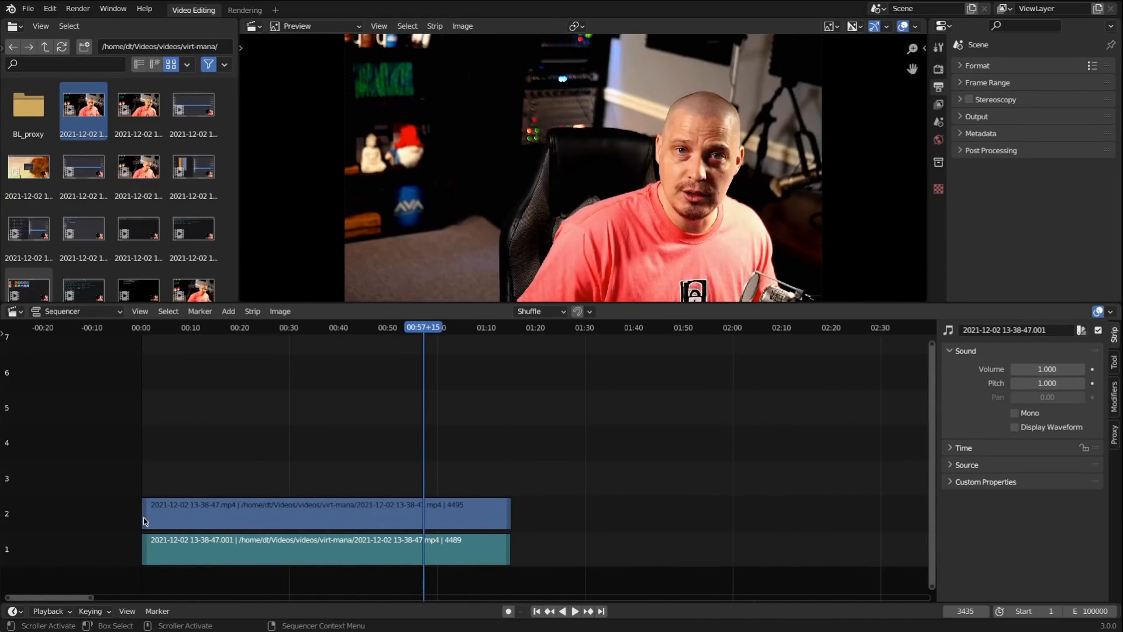
pyautogui.scroll(1, 145, 521)
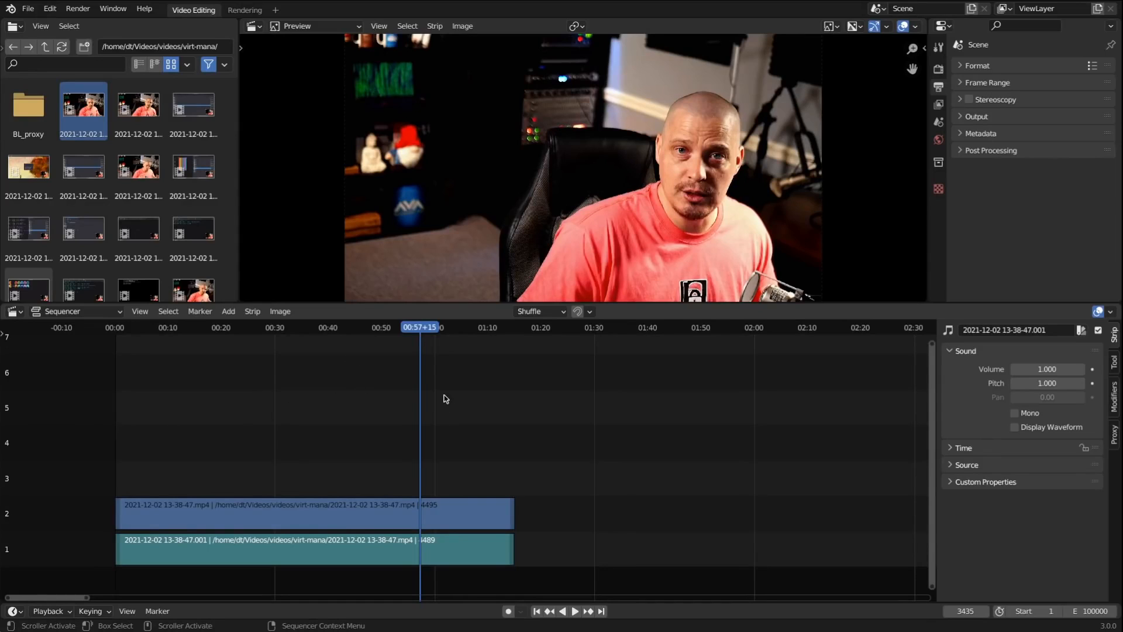
pyautogui.moveTo(148, 332)
pyautogui.mouseDown()
pyautogui.moveTo(125, 331)
pyautogui.moveTo(195, 335)
pyautogui.moveTo(152, 336)
pyautogui.mouseUp()
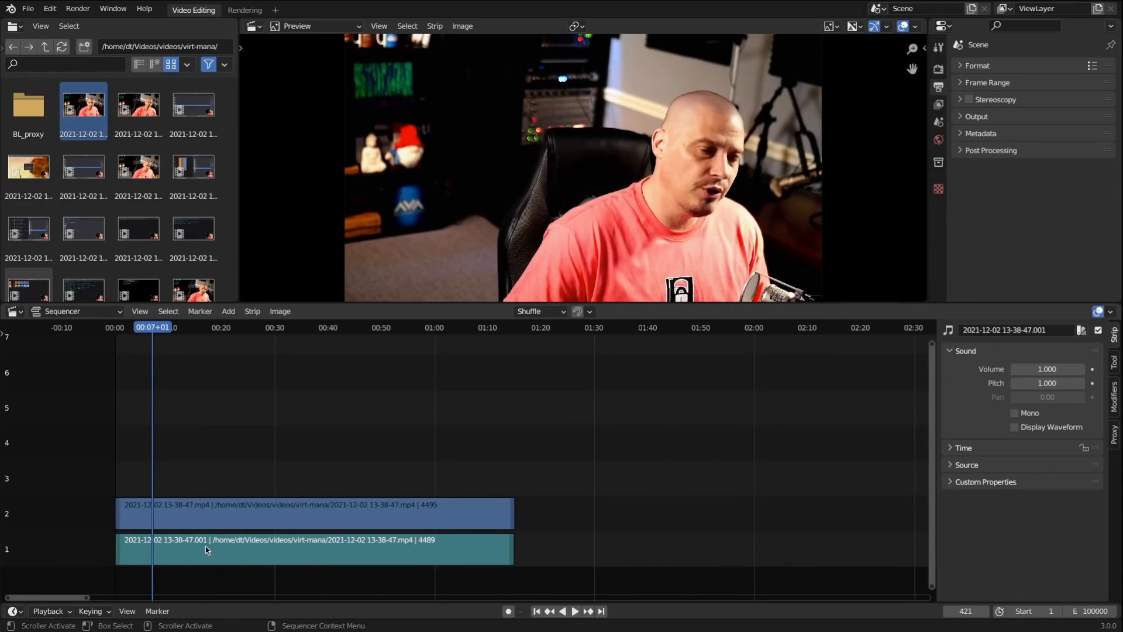
# - Select the video and sound strips in turn to compare their strip properties
pyautogui.click(209, 518)
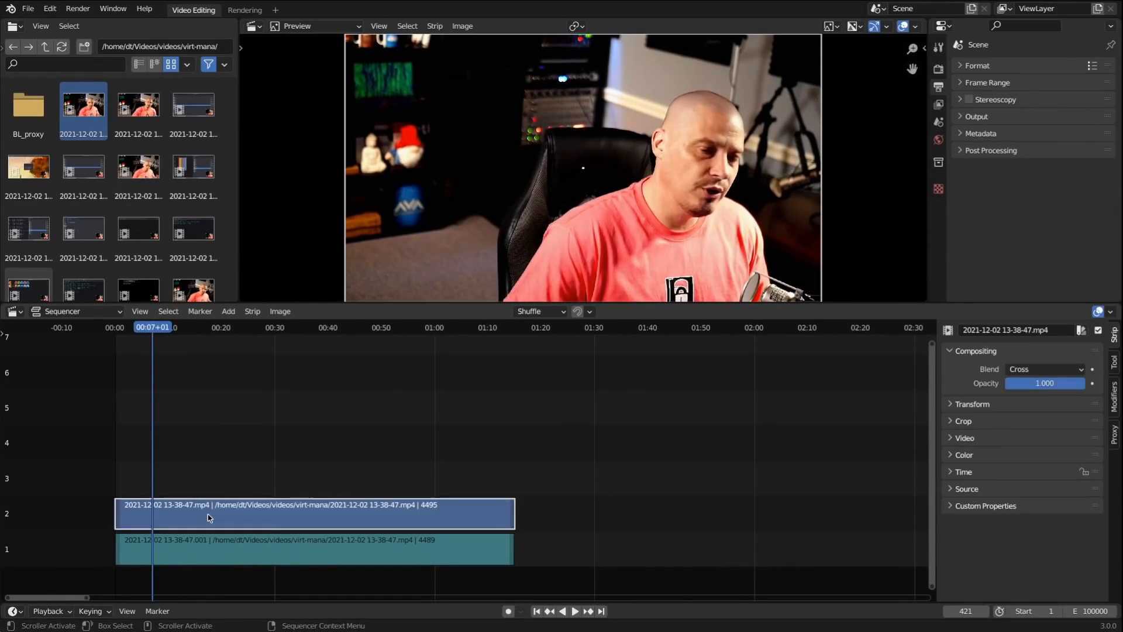
pyautogui.click(228, 551)
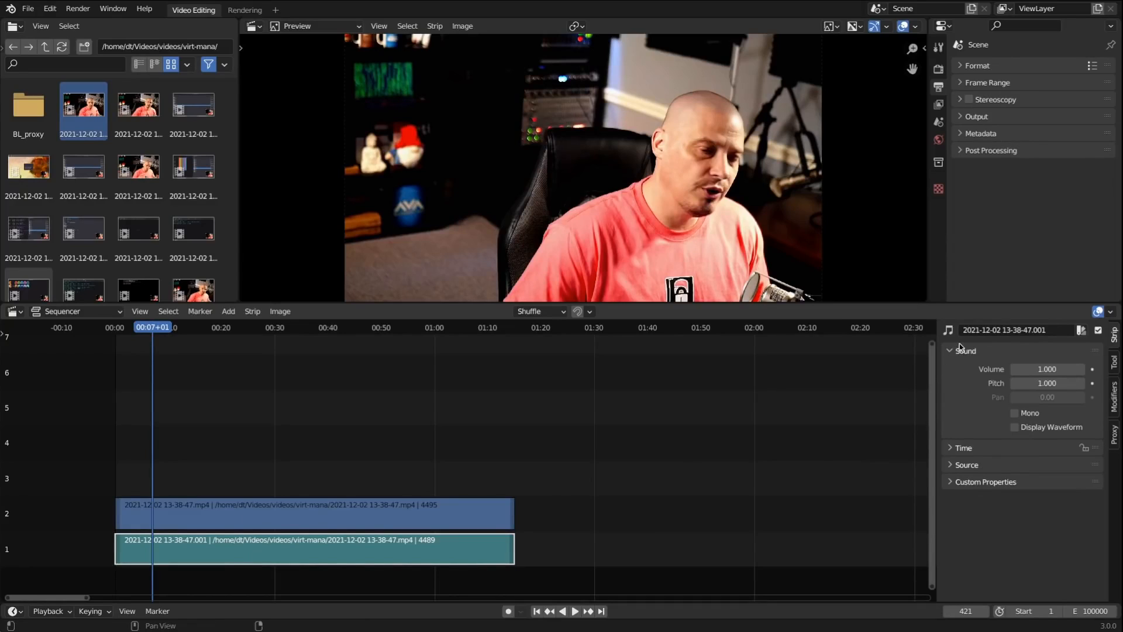
pyautogui.click(507, 508)
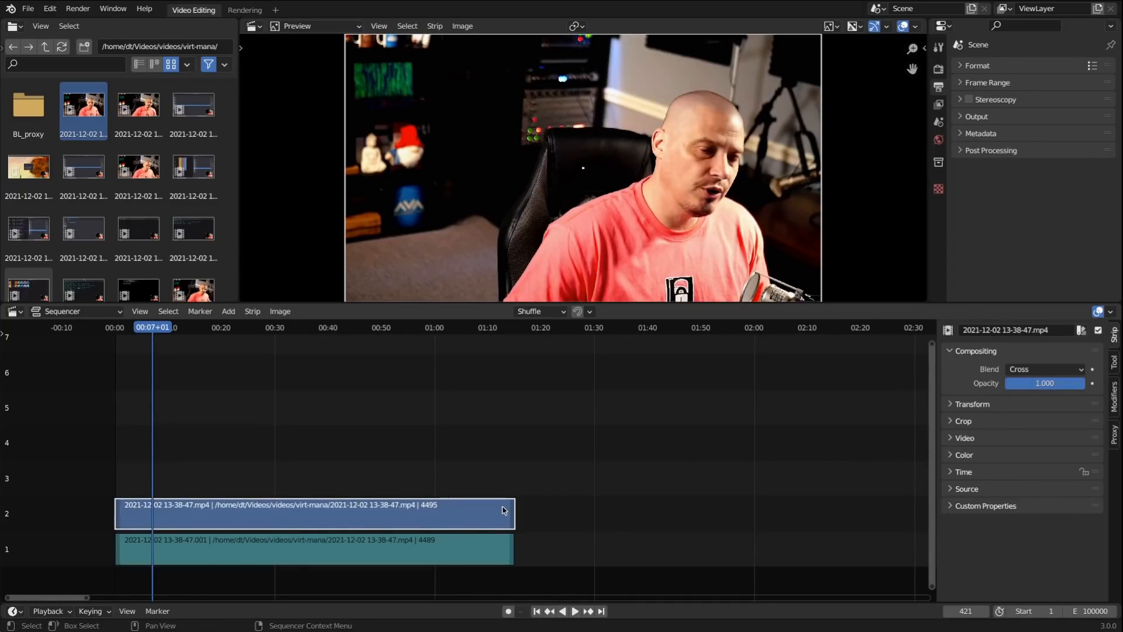
# - Turn on Display Waveform and Mono for the sound strip in channel 1
pyautogui.click(413, 562)
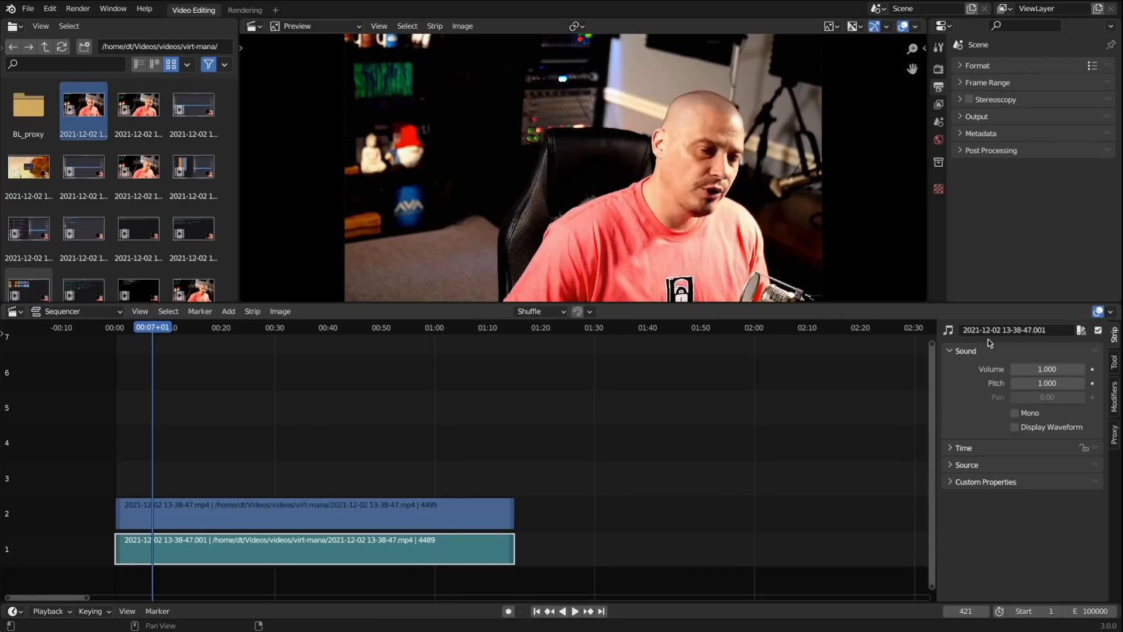
pyautogui.click(1015, 427)
pyautogui.click(1015, 413)
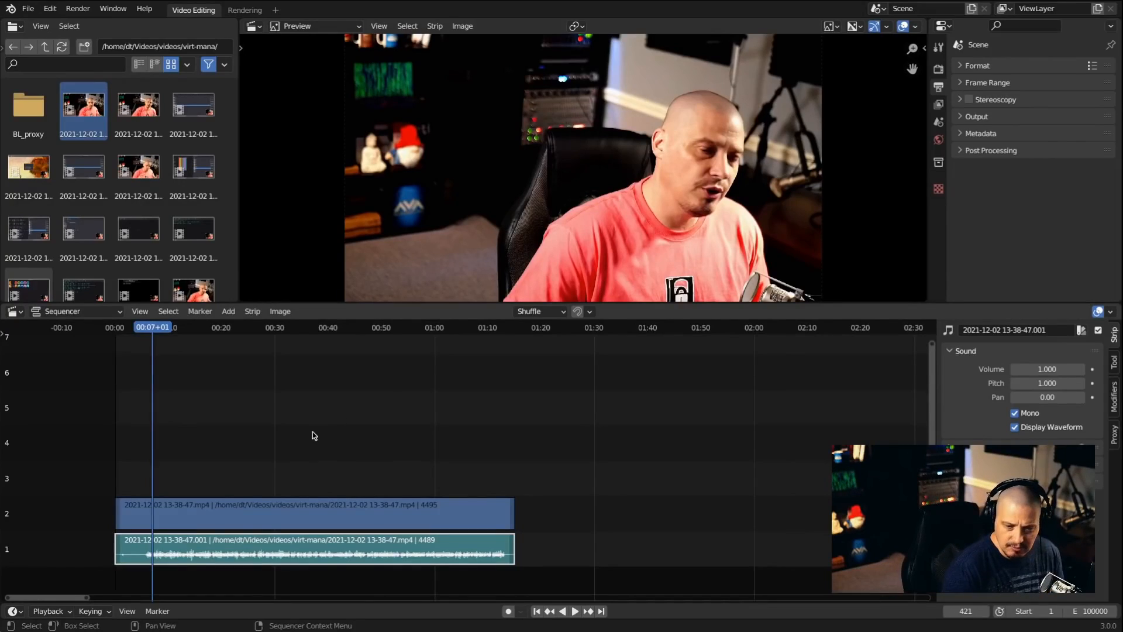
# - Play the clip from its opening seconds to find where the usable footage starts
pyautogui.scroll(2, 312, 432)
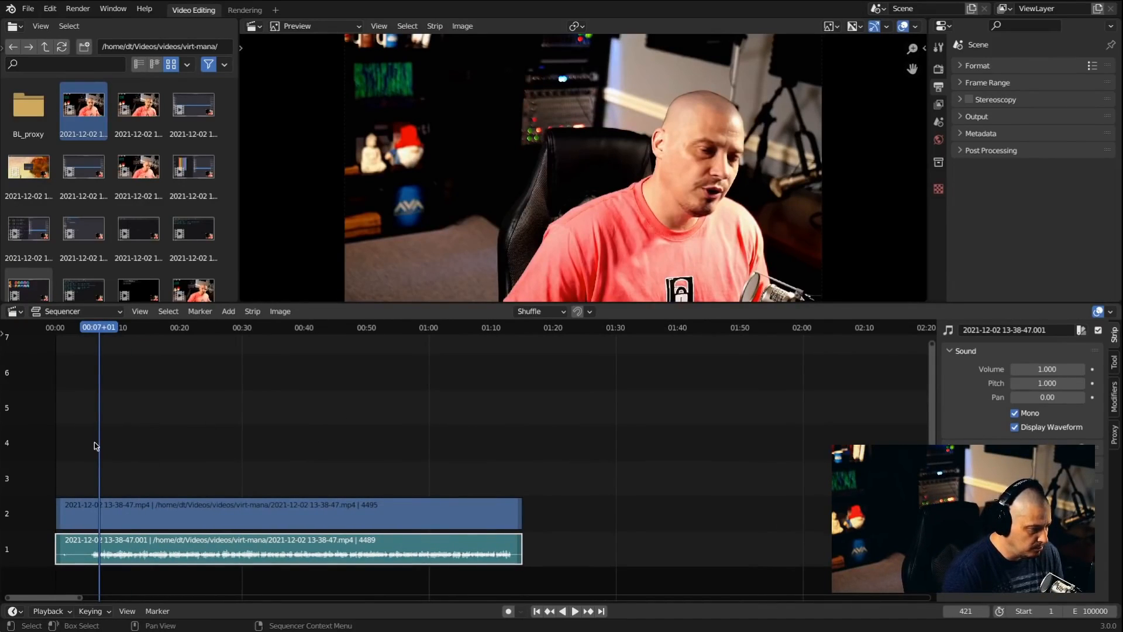
pyautogui.scroll(1, 93, 447)
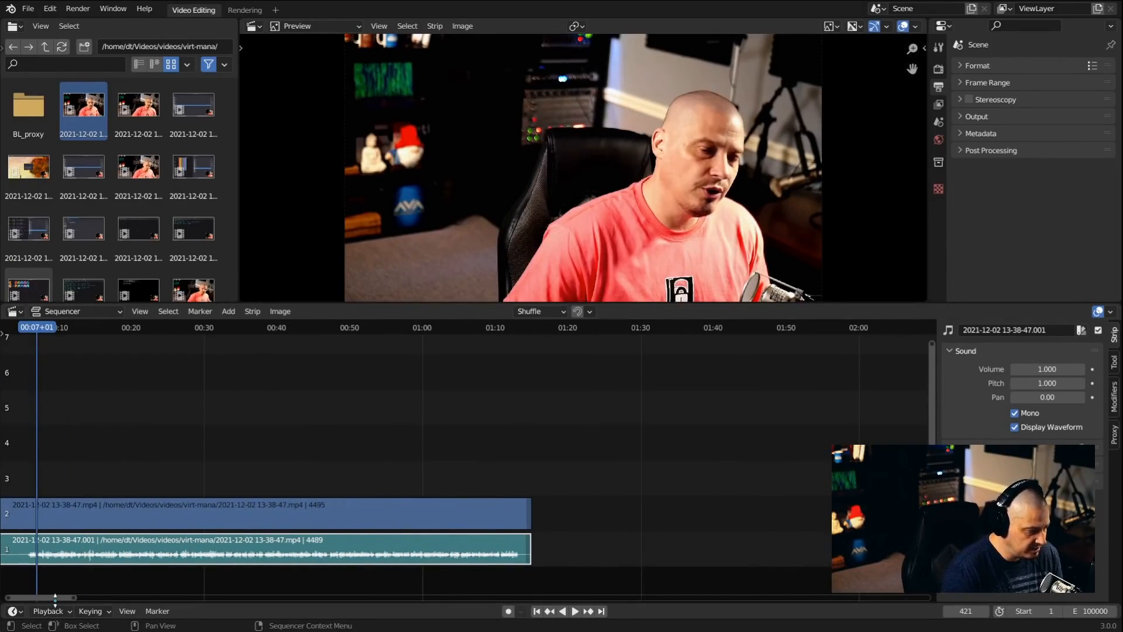
pyautogui.moveTo(45, 598)
pyautogui.mouseDown()
pyautogui.moveTo(2, 598)
pyautogui.moveTo(36, 604)
pyautogui.mouseUp()
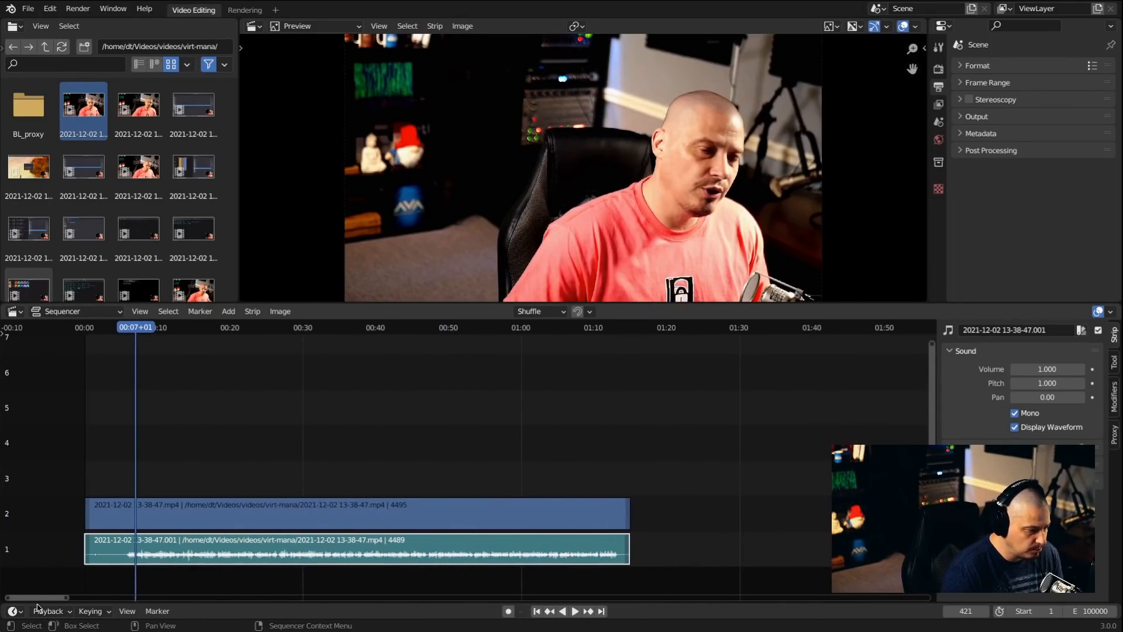
pyautogui.click(93, 328)
pyautogui.press('space')
pyautogui.moveTo(93, 332)
pyautogui.mouseDown()
pyautogui.moveTo(125, 333)
pyautogui.moveTo(100, 333)
pyautogui.mouseUp()
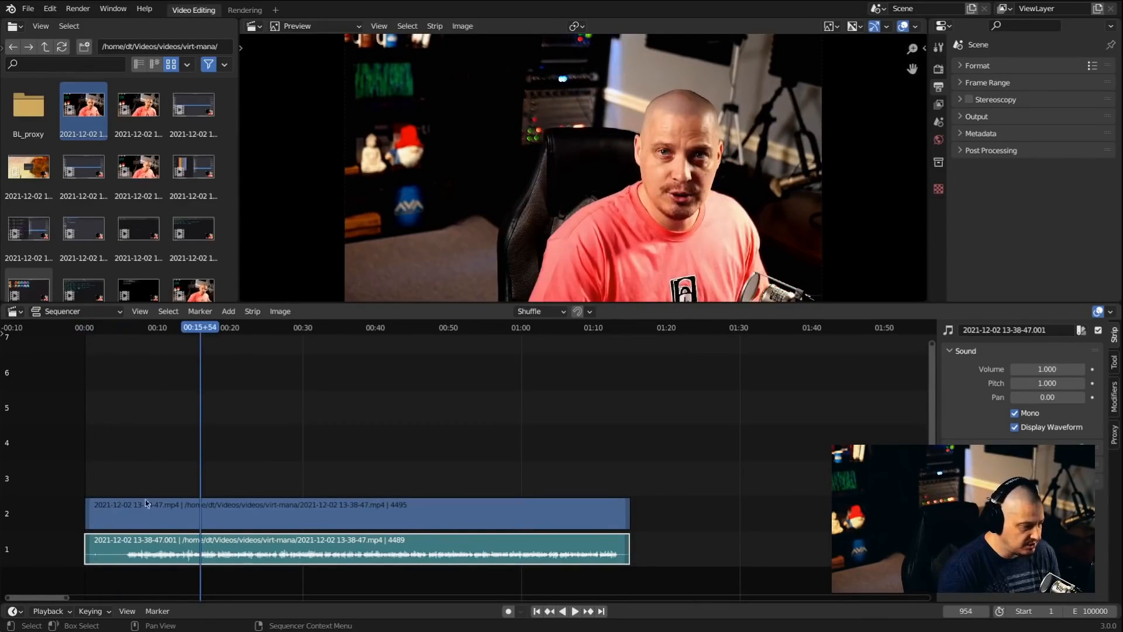
# - Trim the start of the video and sound strips together to frame 295, and deselect them
pyautogui.click(91, 515)
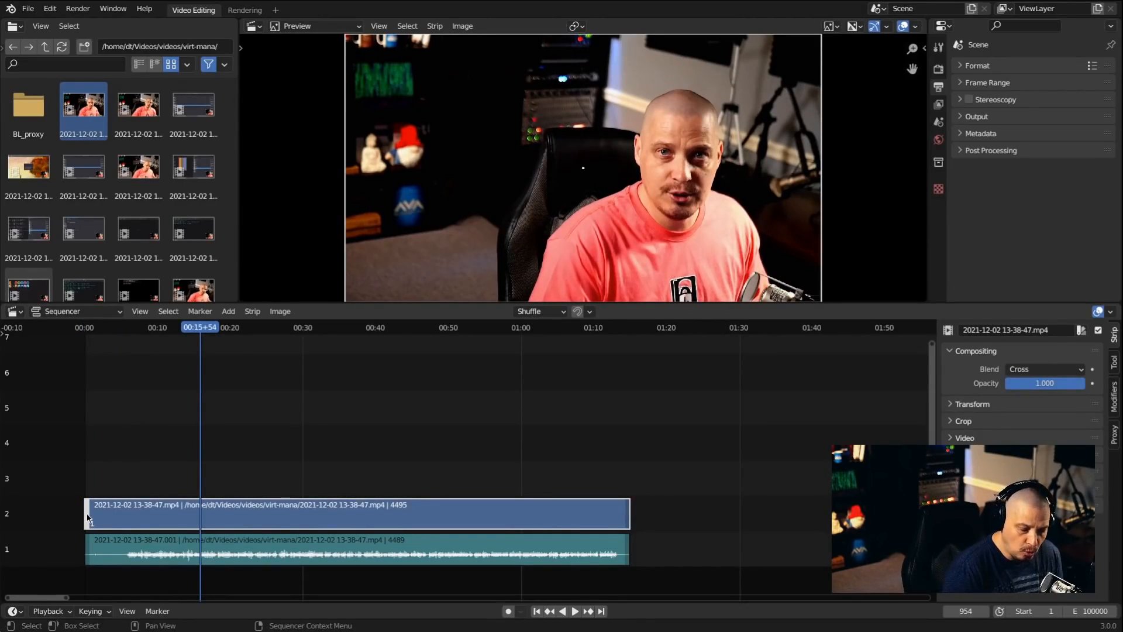
pyautogui.keyDown('ctrl'); pyautogui.click(87, 517); pyautogui.keyUp('ctrl')
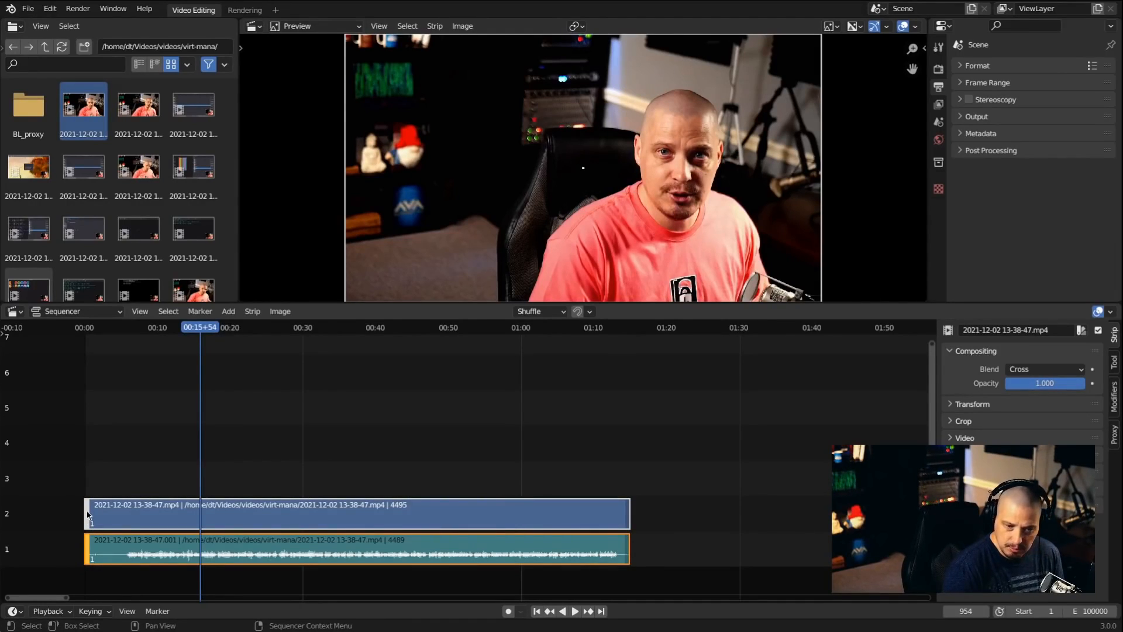
pyautogui.moveTo(88, 515); pyautogui.dragTo(122, 515)
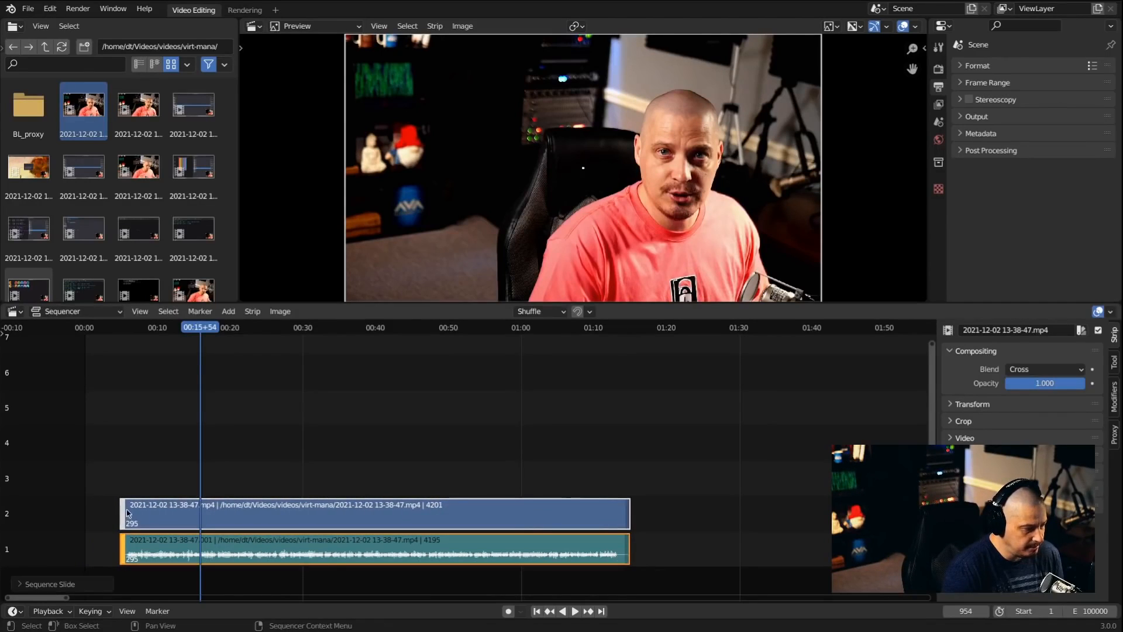
pyautogui.click(150, 476)
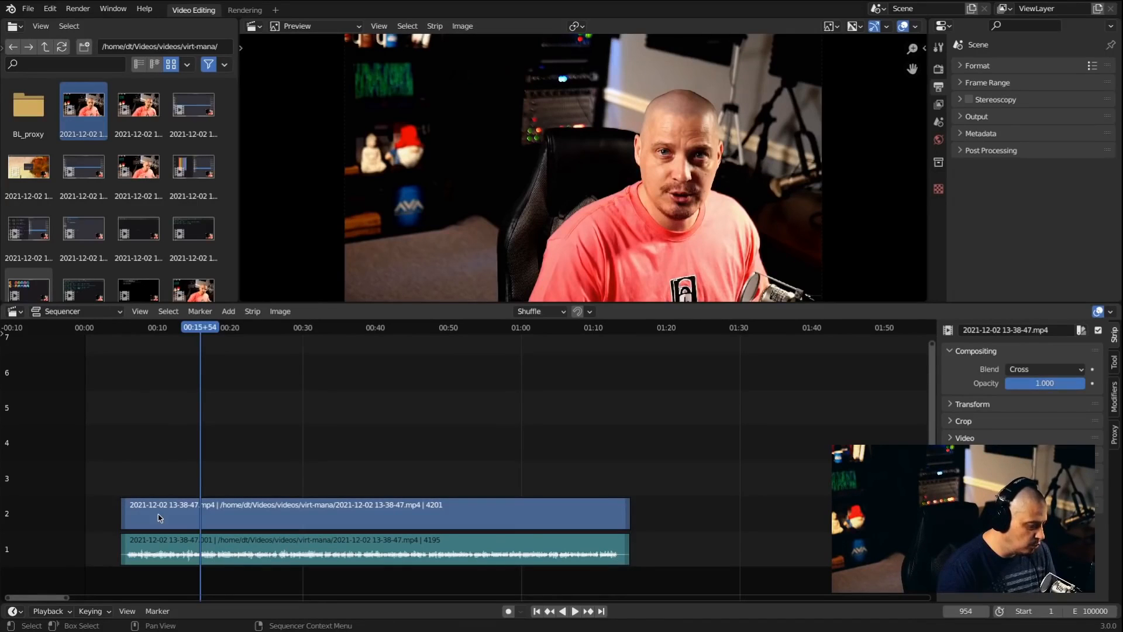
# - Move the trimmed video and sound strips together back to the start of the timeline
pyautogui.click(159, 518)
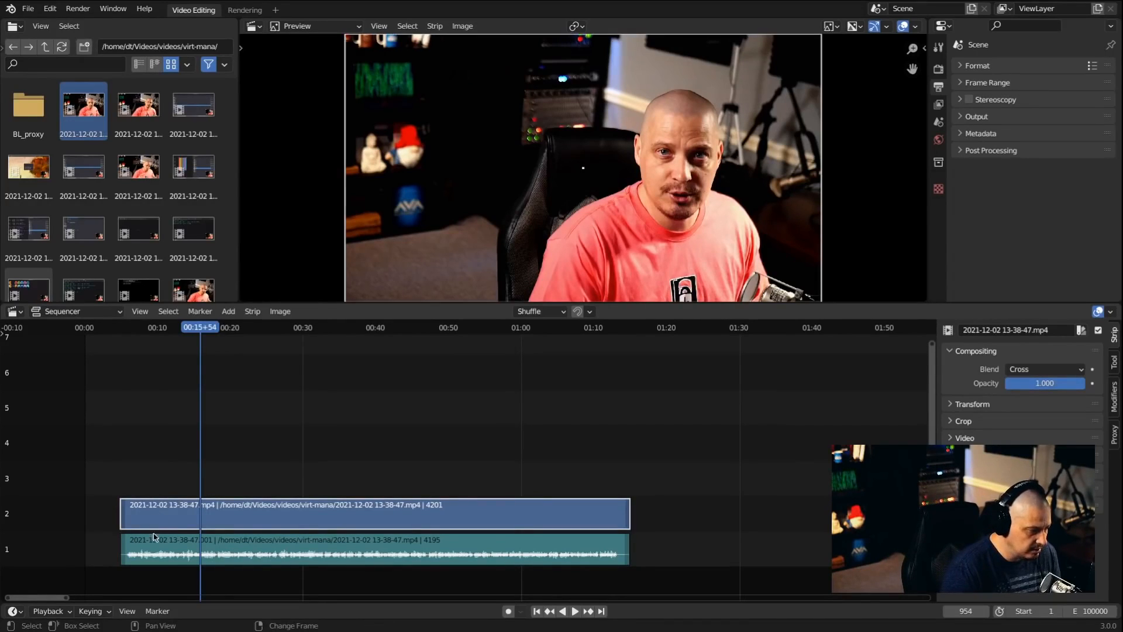
pyautogui.keyDown('shift'); pyautogui.click(147, 553); pyautogui.keyUp('shift')
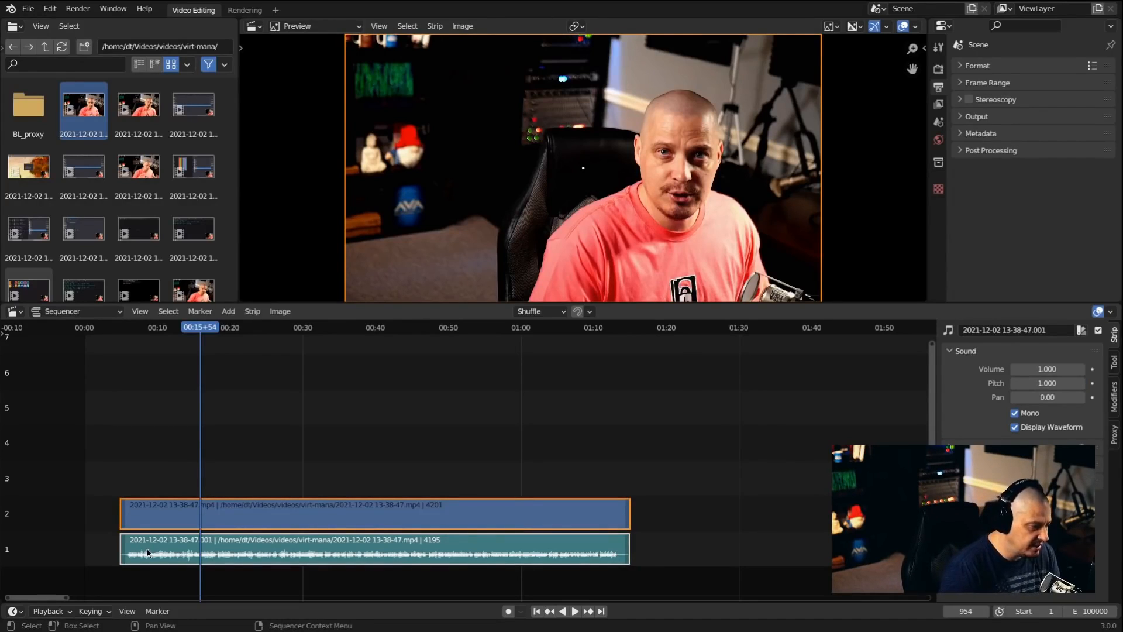
pyautogui.press('g')
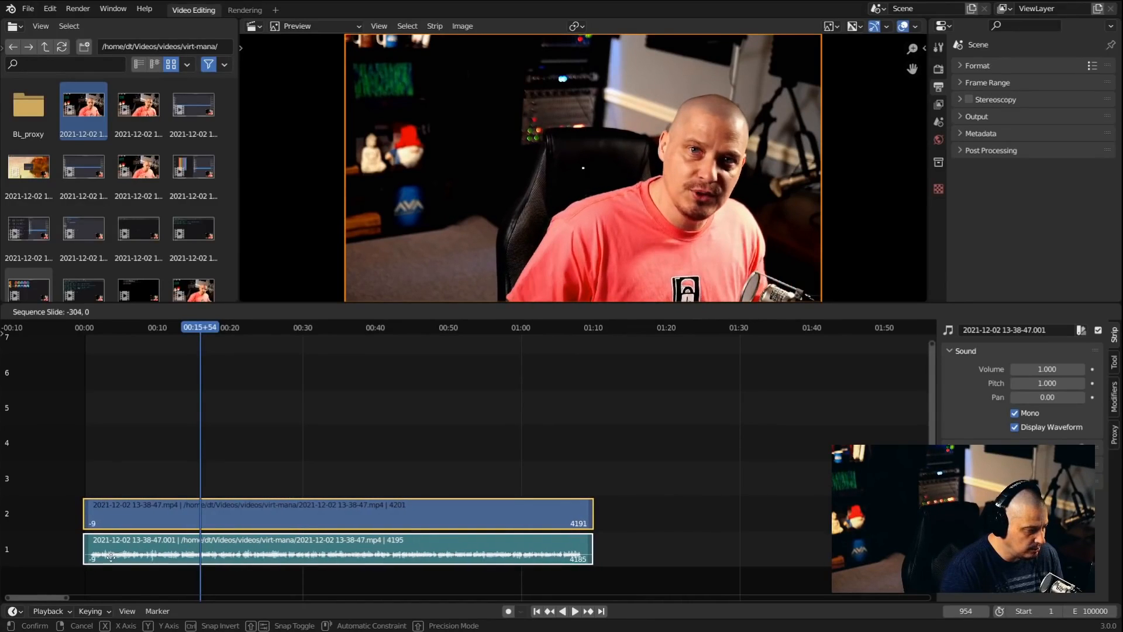
pyautogui.click(111, 557)
# - Play the trimmed clip from frame 0 to check its new beginning
pyautogui.press('space')
pyautogui.click(92, 327)
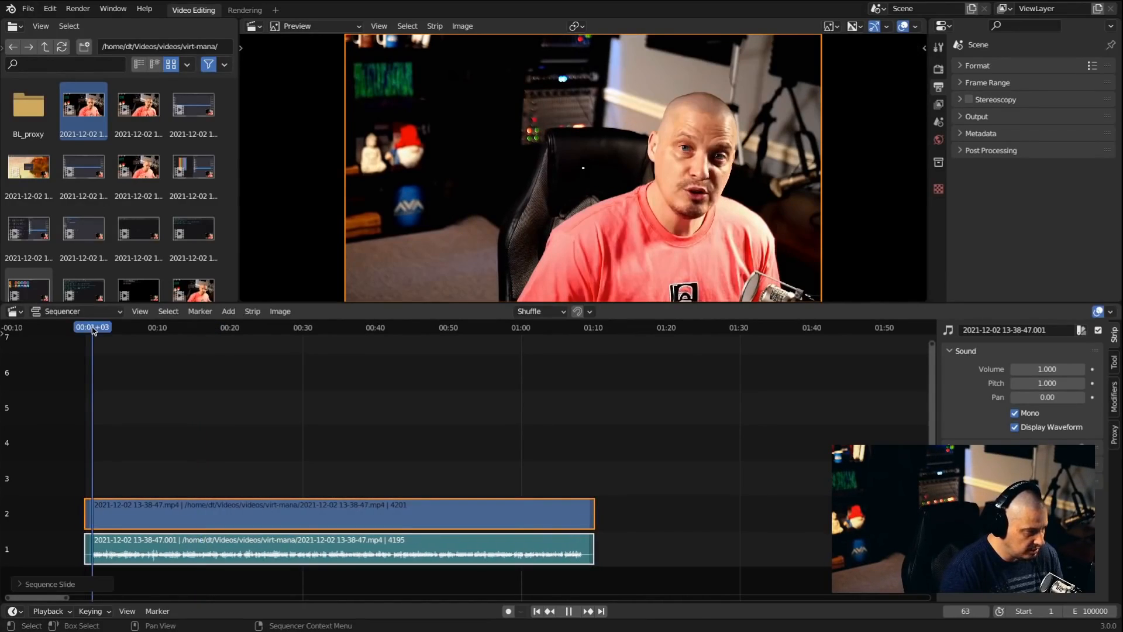
pyautogui.click(85, 328)
pyautogui.press('space')
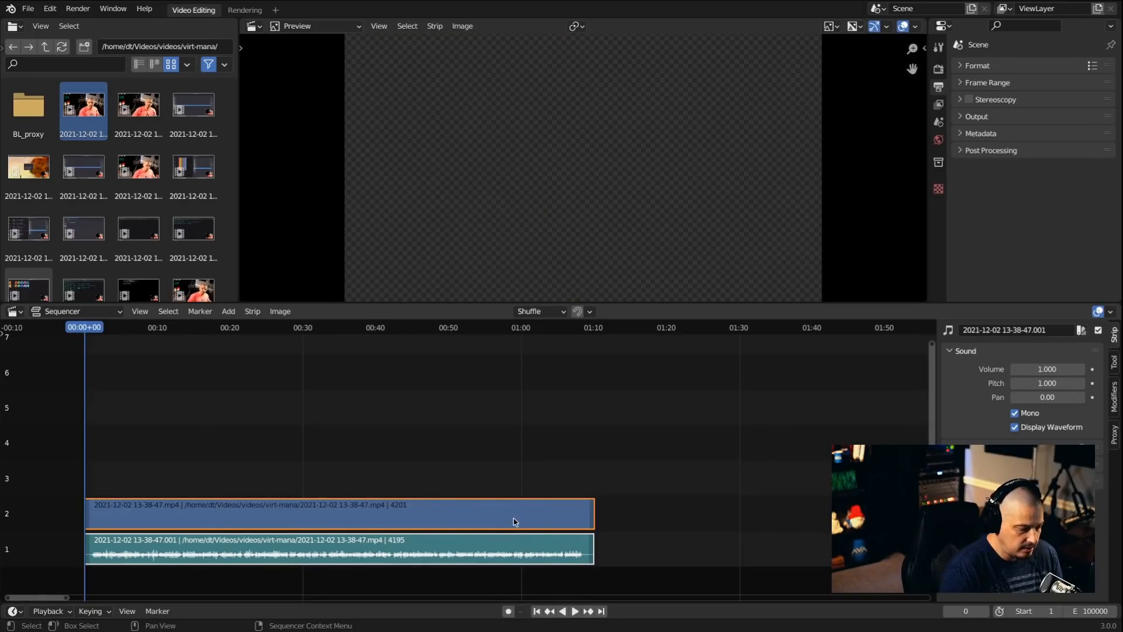
pyautogui.press('space')
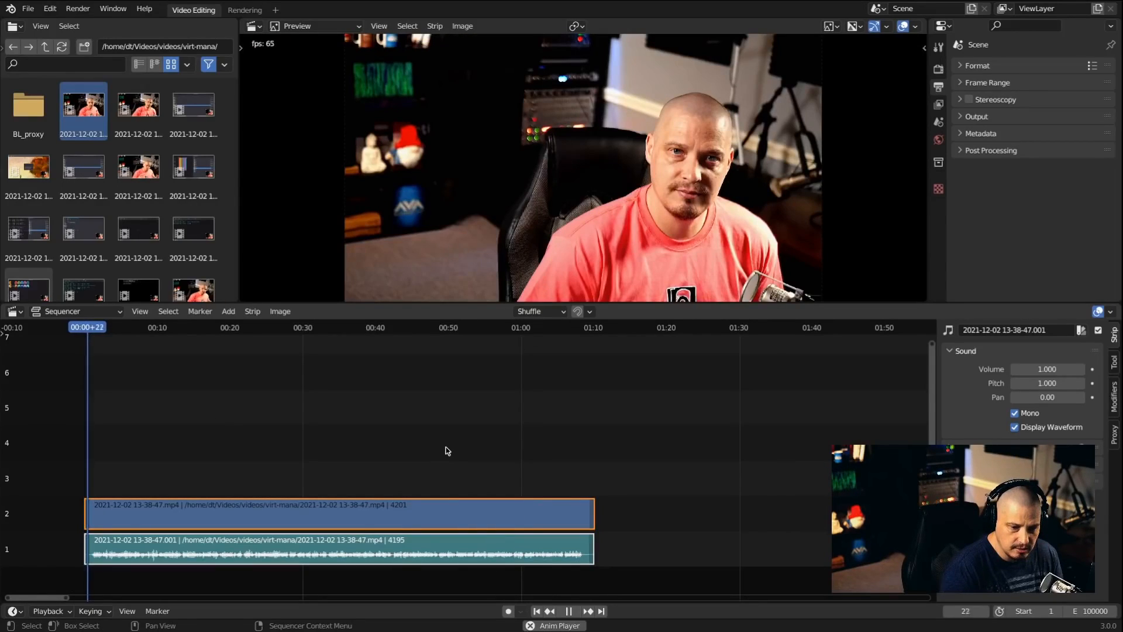
pyautogui.click(569, 611)
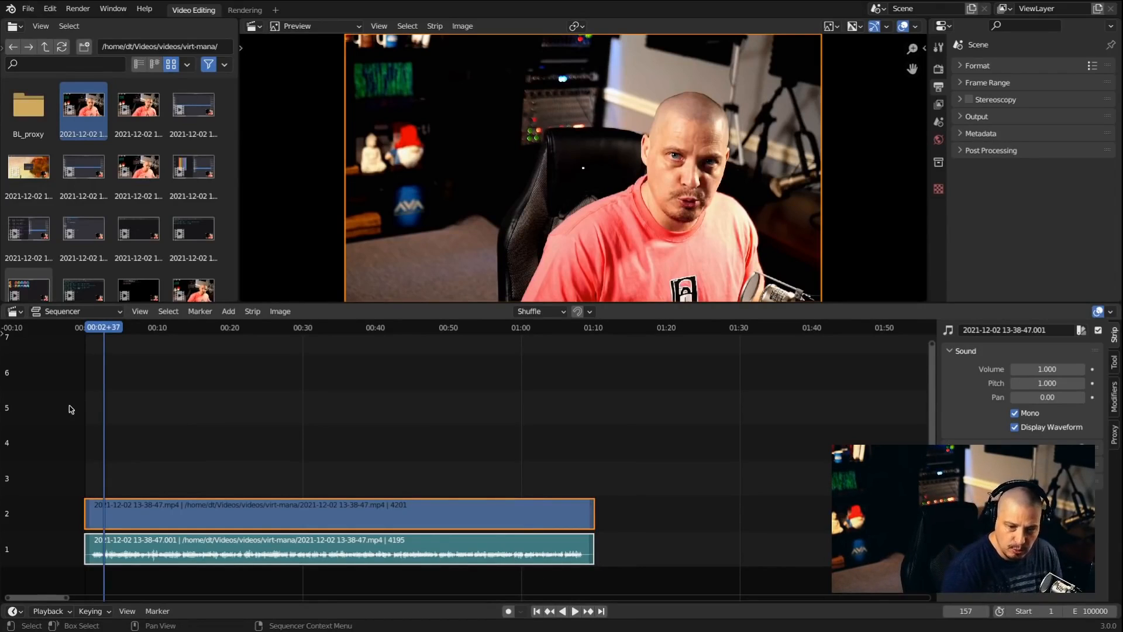
# - Add a Fade In to only the video strip in channel 2
pyautogui.click(136, 428)
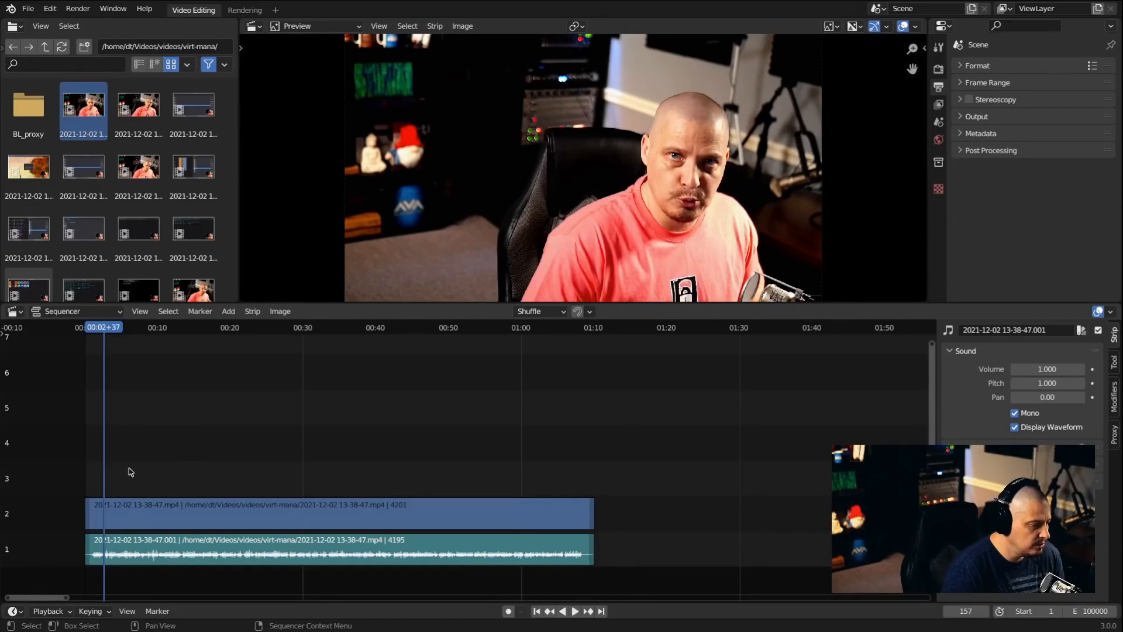
pyautogui.click(127, 518)
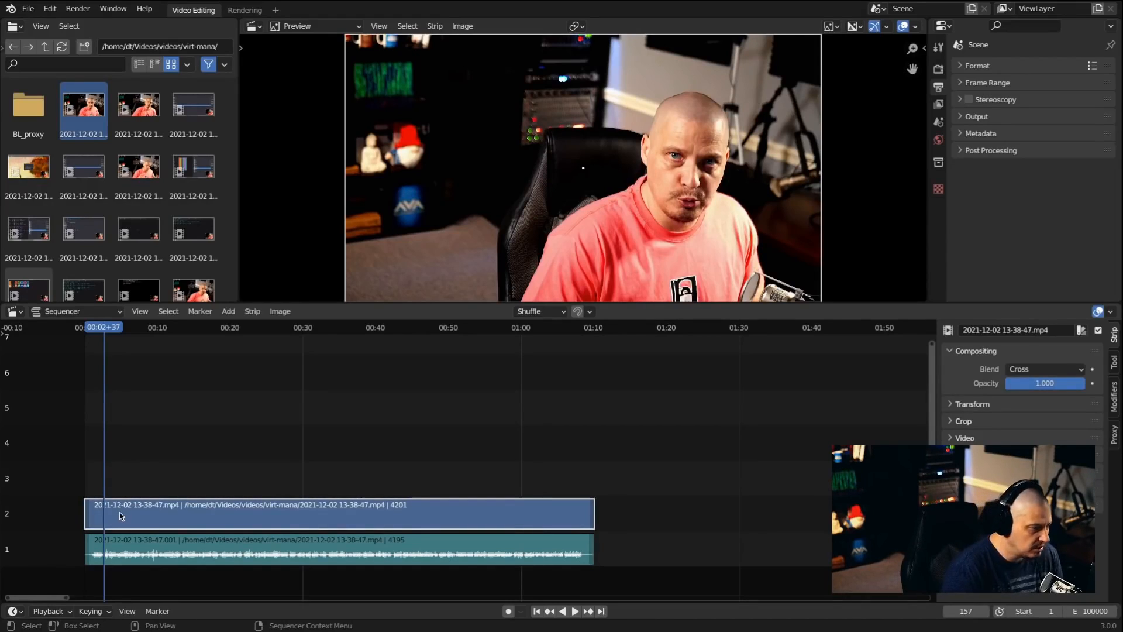
pyautogui.rightClick(121, 516)
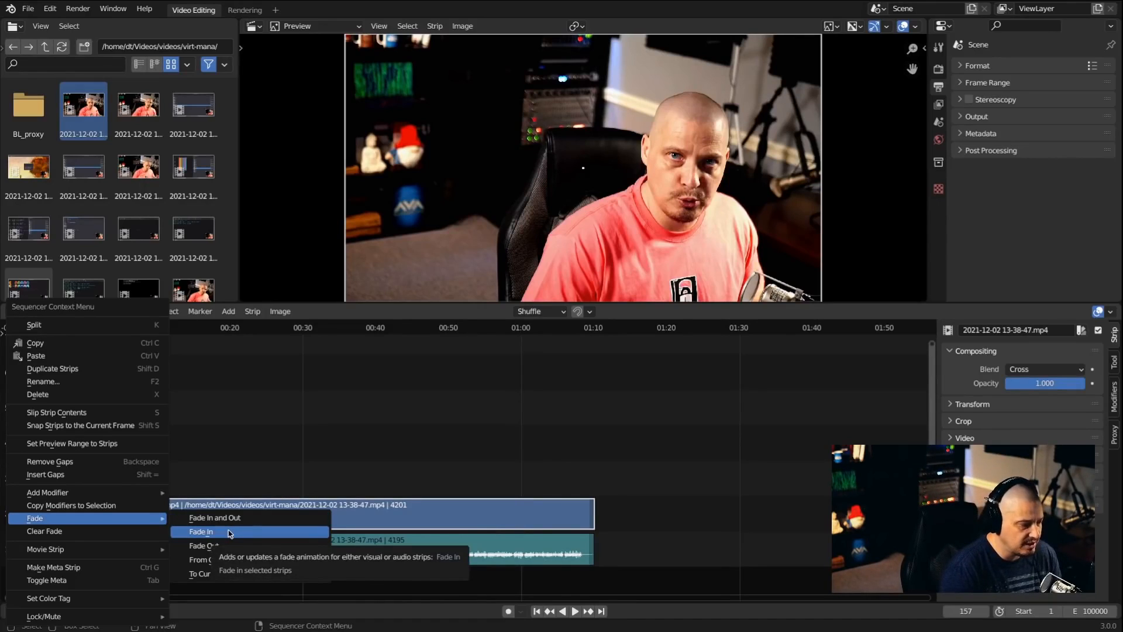
pyautogui.click(229, 532)
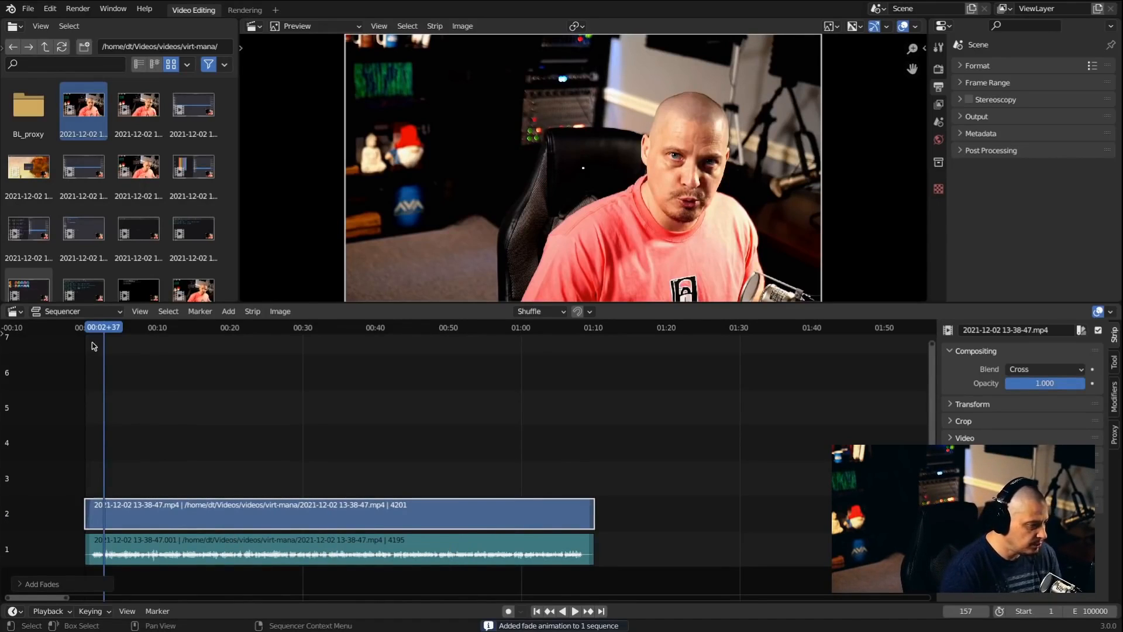
# - Play the video from frame 0 to check its fade-in
pyautogui.moveTo(102, 328); pyautogui.dragTo(85, 332)
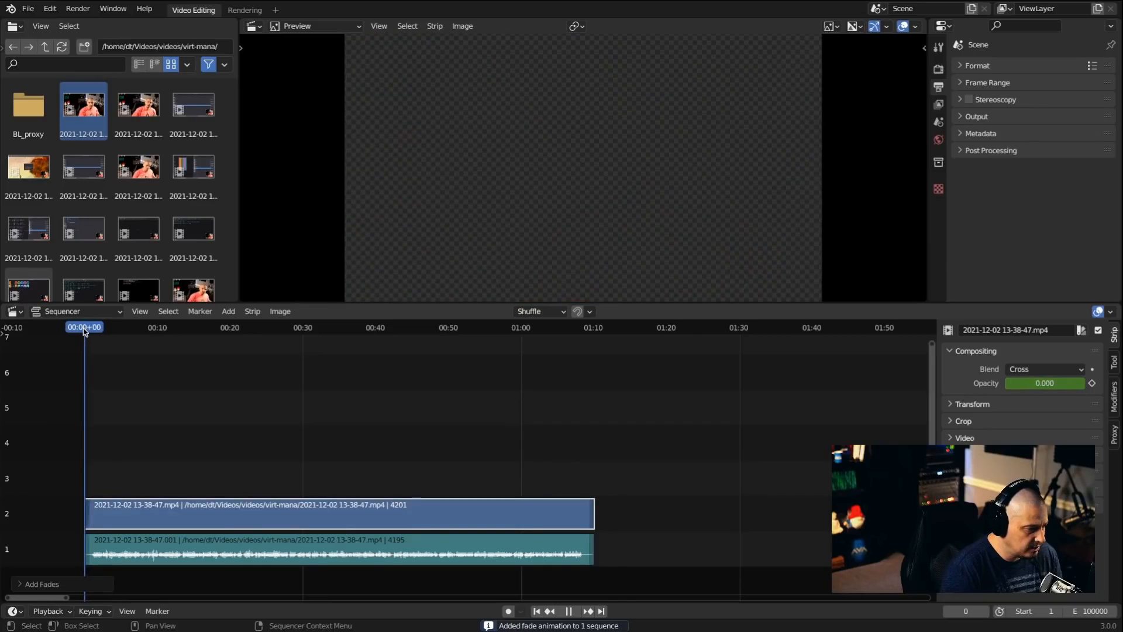
pyautogui.press('space')
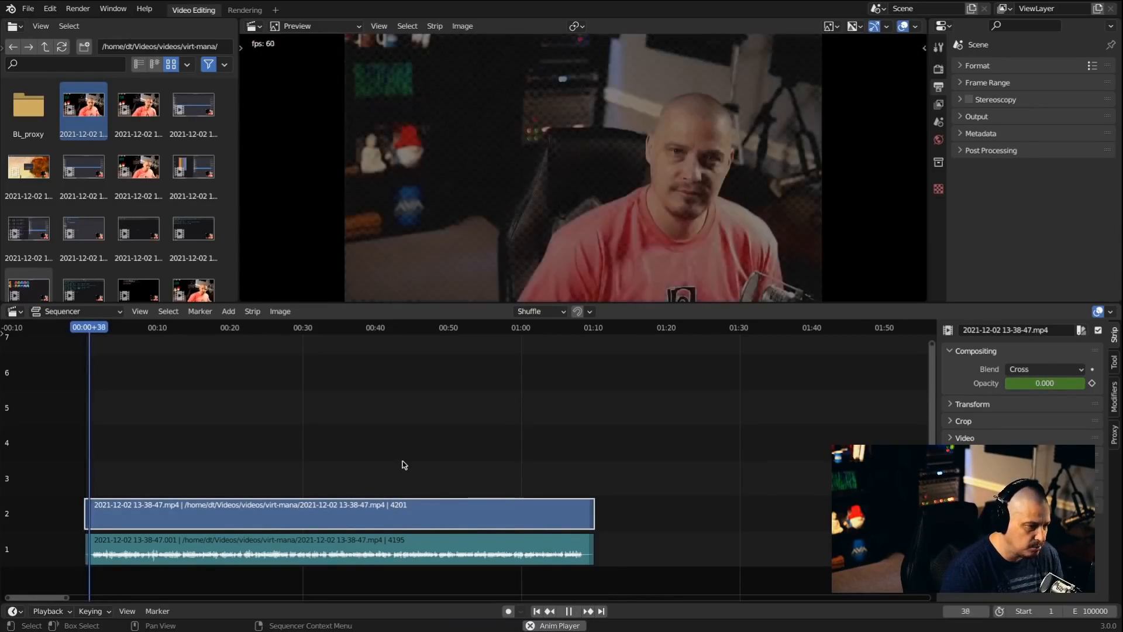
pyautogui.click(571, 613)
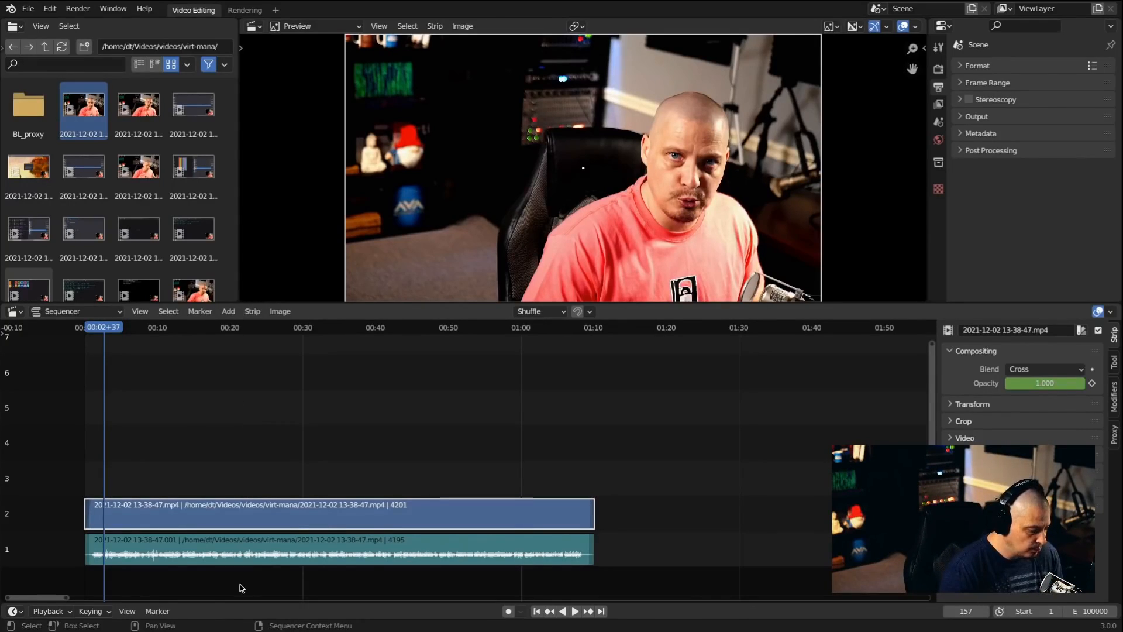
# - Add a text strip at the playhead (00:02+37), above the video strip in channel 3
pyautogui.hotkey('shift', 'a')
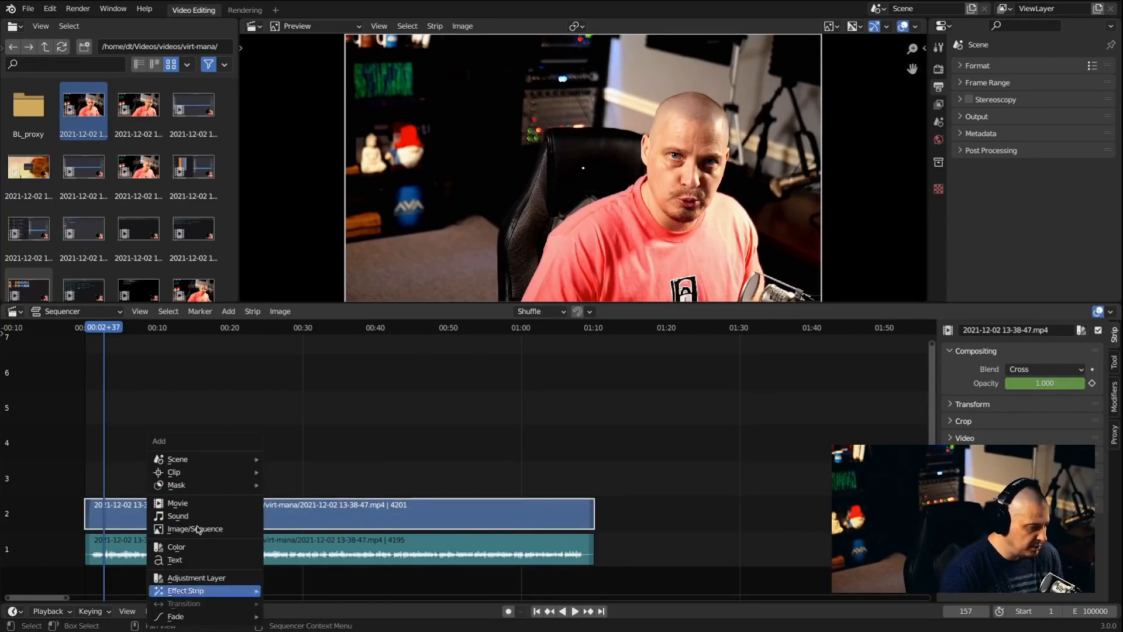
pyautogui.click(228, 313)
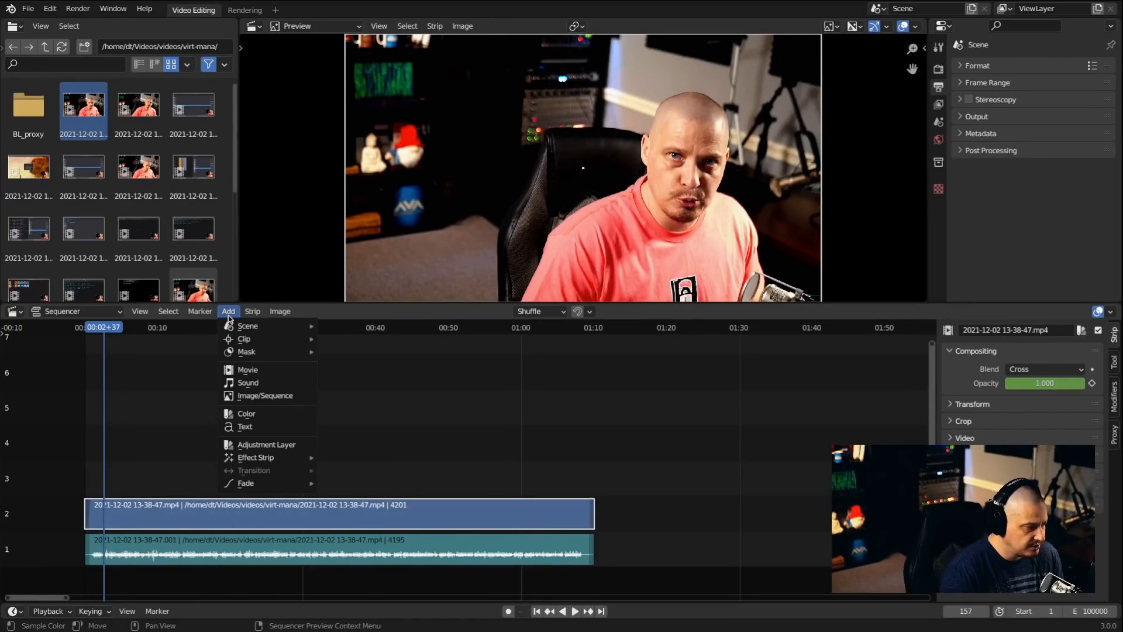
pyautogui.hotkey('shift', 'a')
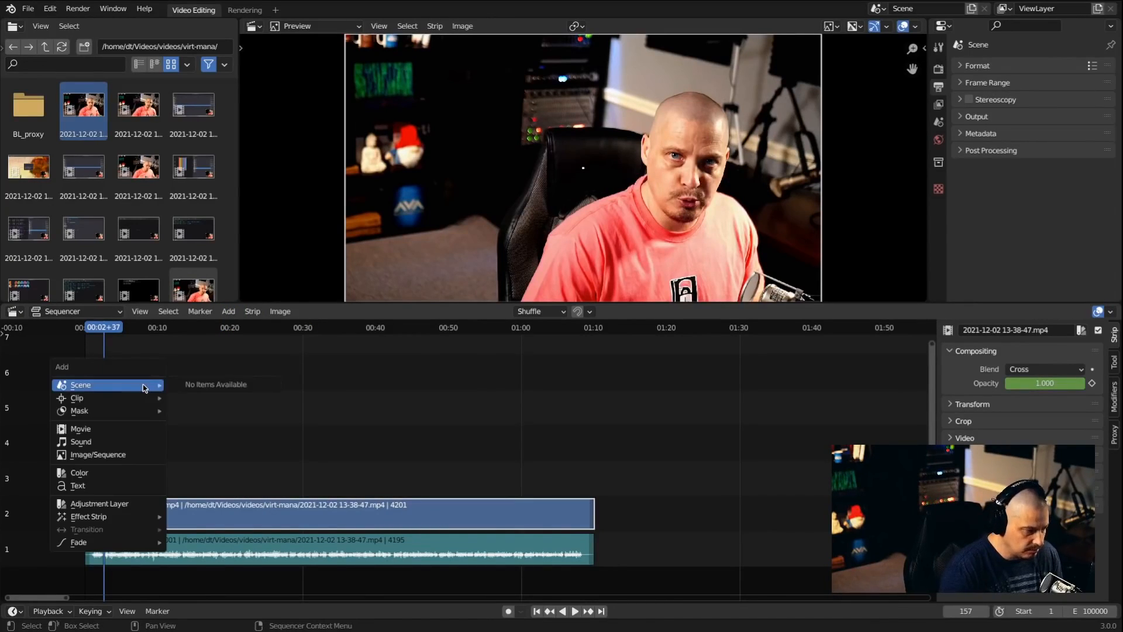
pyautogui.click(97, 490)
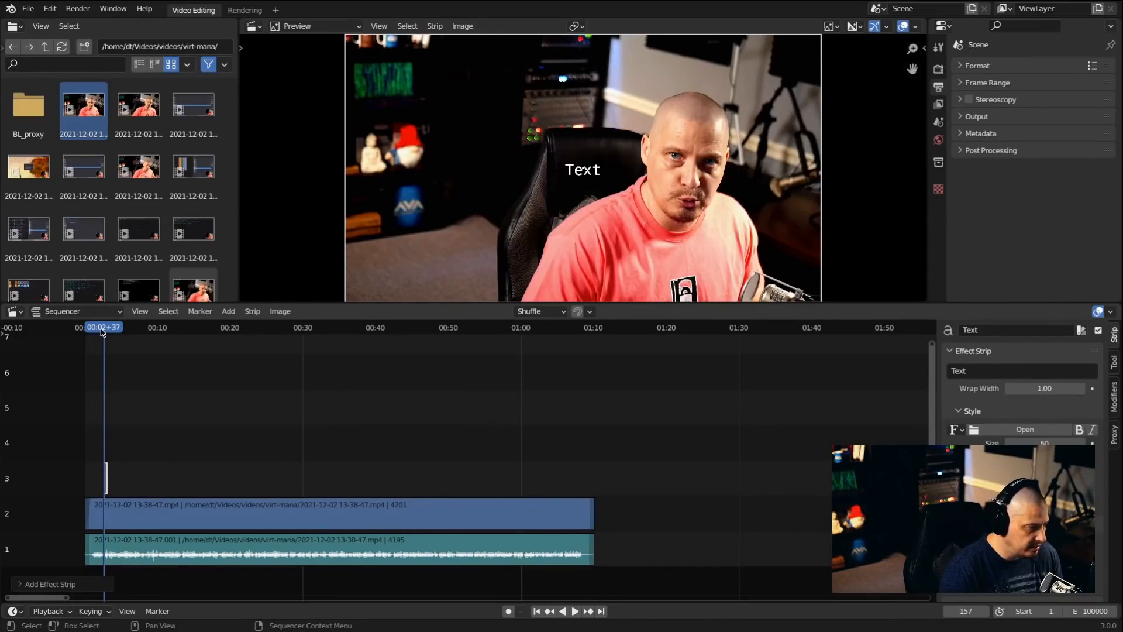
# - Move the short text strip slightly earlier in channel 3 so it starts just before the two-second mark
pyautogui.moveTo(102, 332); pyautogui.dragTo(90, 332)
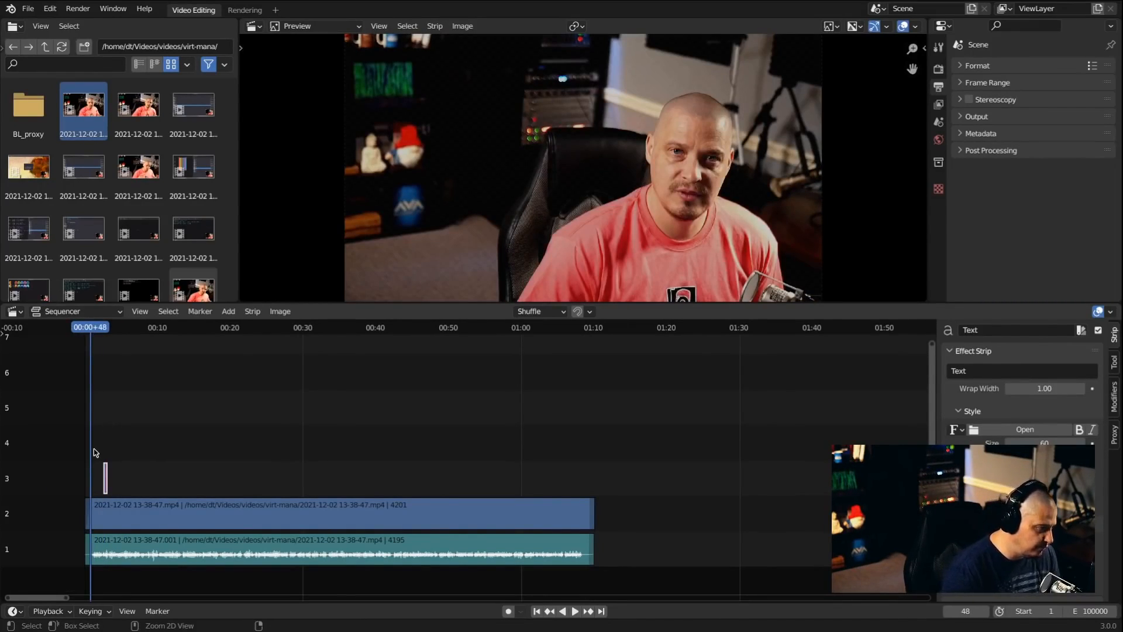
pyautogui.keyDown('ctrl'); pyautogui.hscroll(-3, 95, 452); pyautogui.keyUp('ctrl')
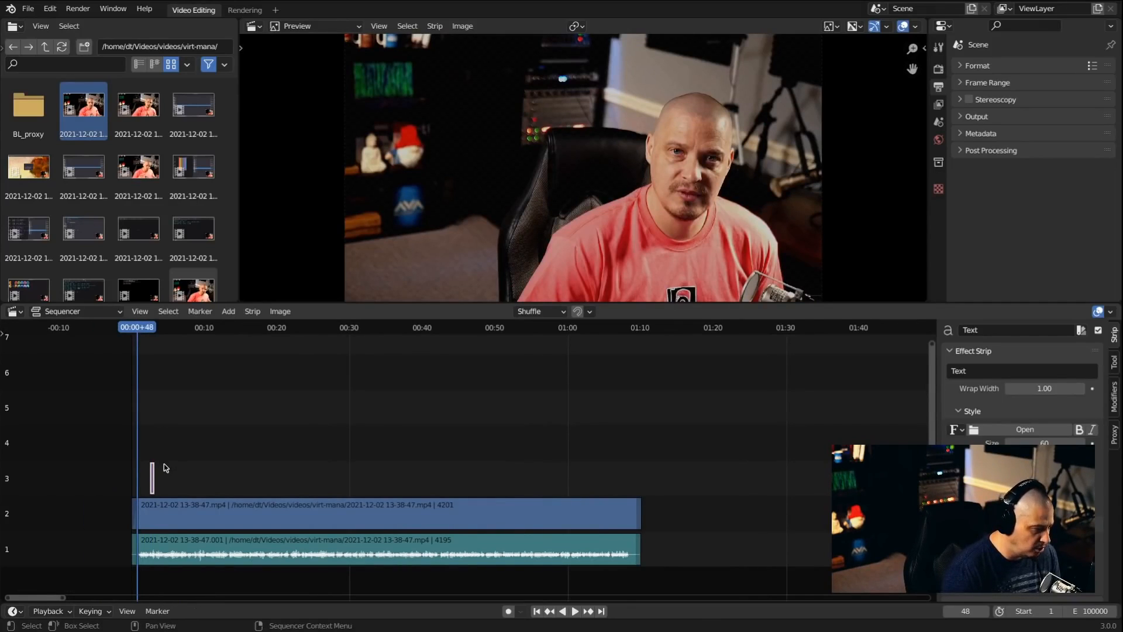
pyautogui.scroll(4, 176, 494)
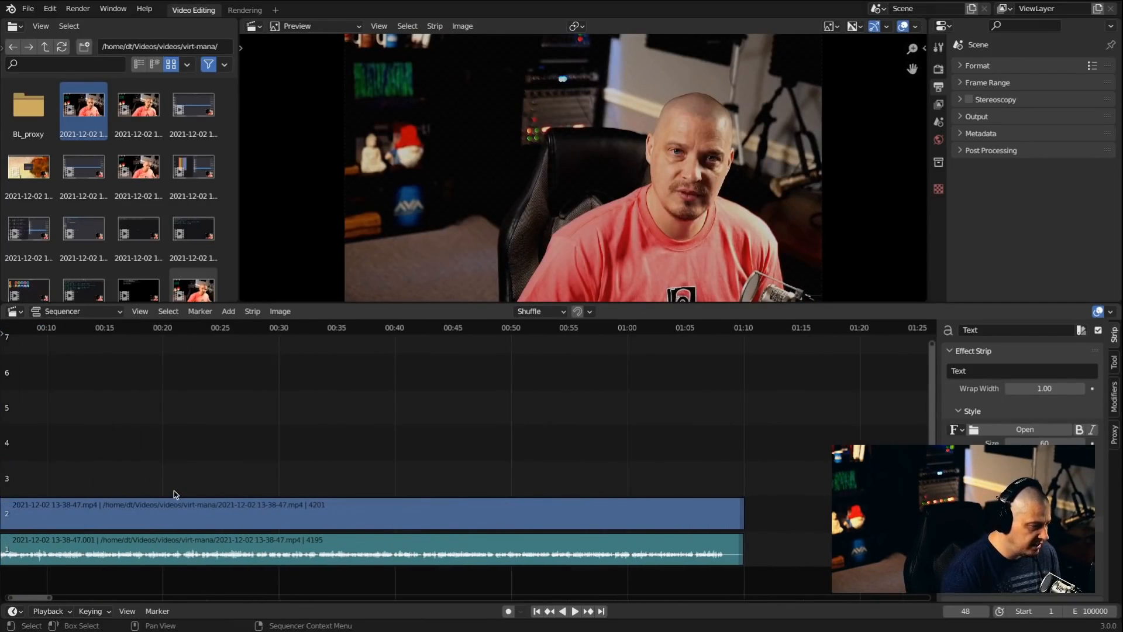
pyautogui.scroll(2, 174, 493)
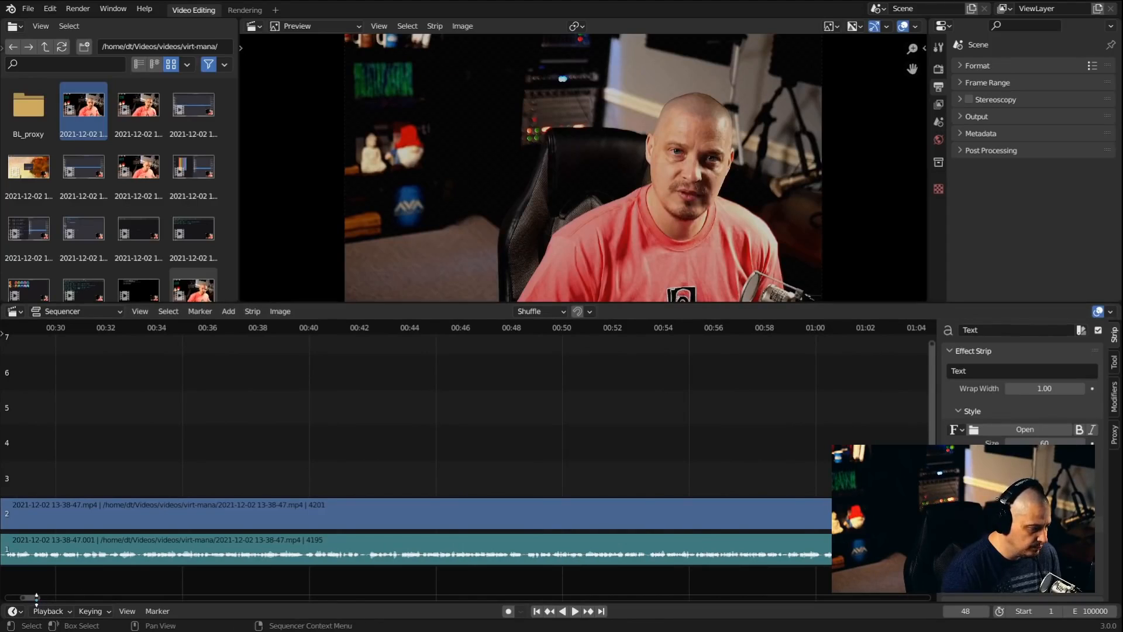
pyautogui.moveTo(26, 598); pyautogui.dragTo(12, 598)
pyautogui.scroll(2, 85, 463)
pyautogui.scroll(2, 79, 434)
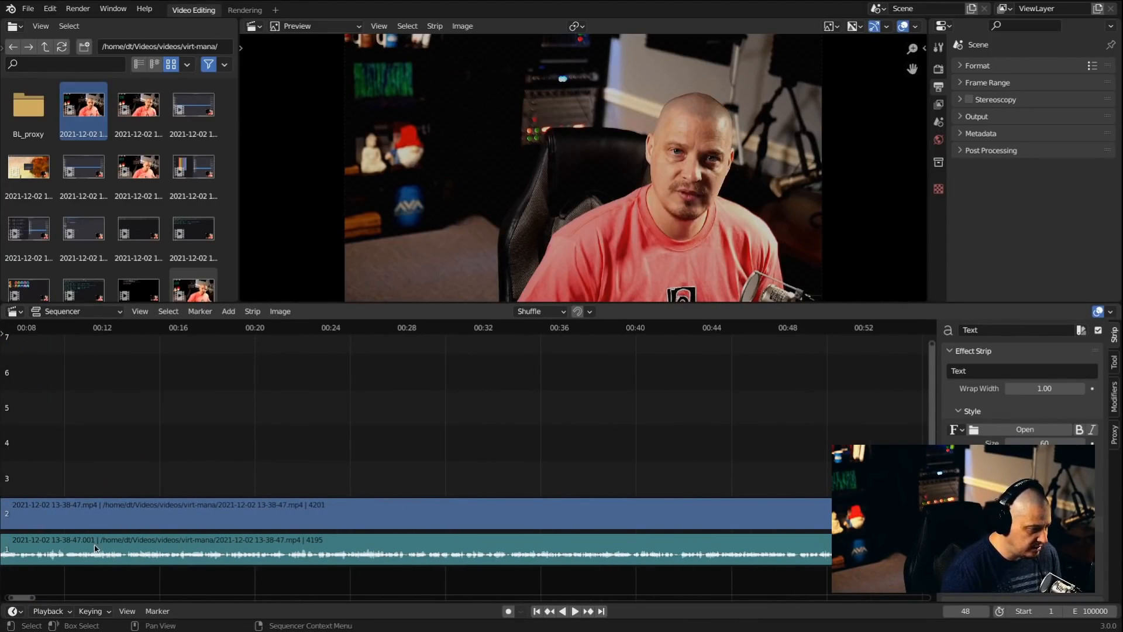
pyautogui.moveTo(18, 598); pyautogui.dragTo(7, 599)
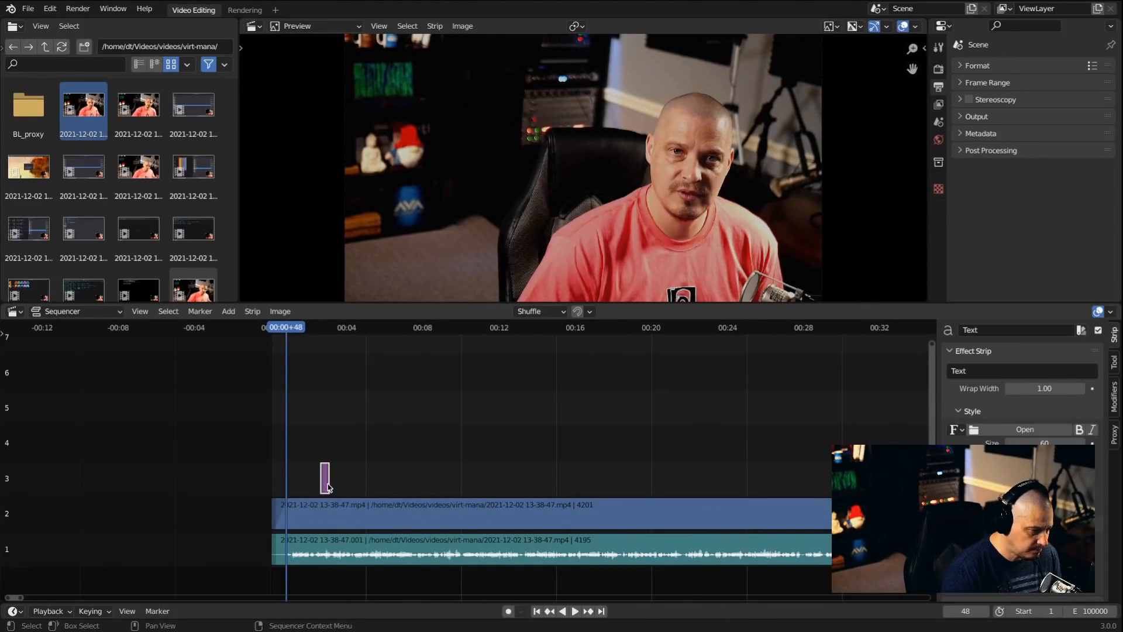
pyautogui.moveTo(325, 489)
pyautogui.mouseDown()
pyautogui.moveTo(344, 488)
pyautogui.moveTo(311, 487)
pyautogui.mouseUp()
# - Extend the end of the text strip to frame 739, making it 629 frames long
pyautogui.hscroll(10, 268, 481)
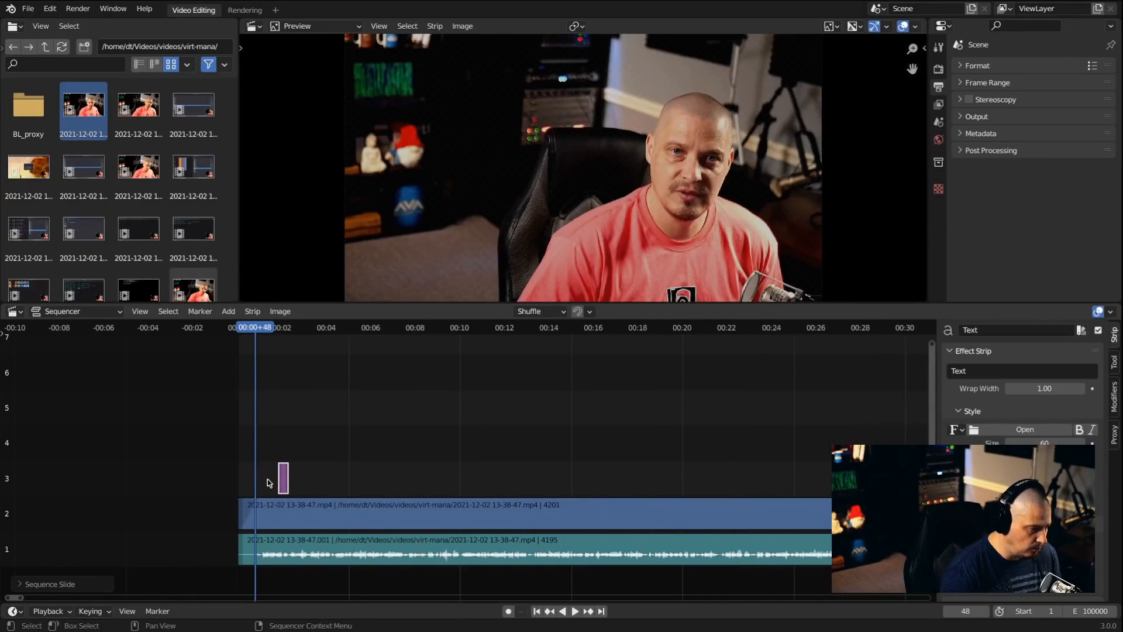
pyautogui.scroll(8, 267, 481)
pyautogui.scroll(1, 268, 481)
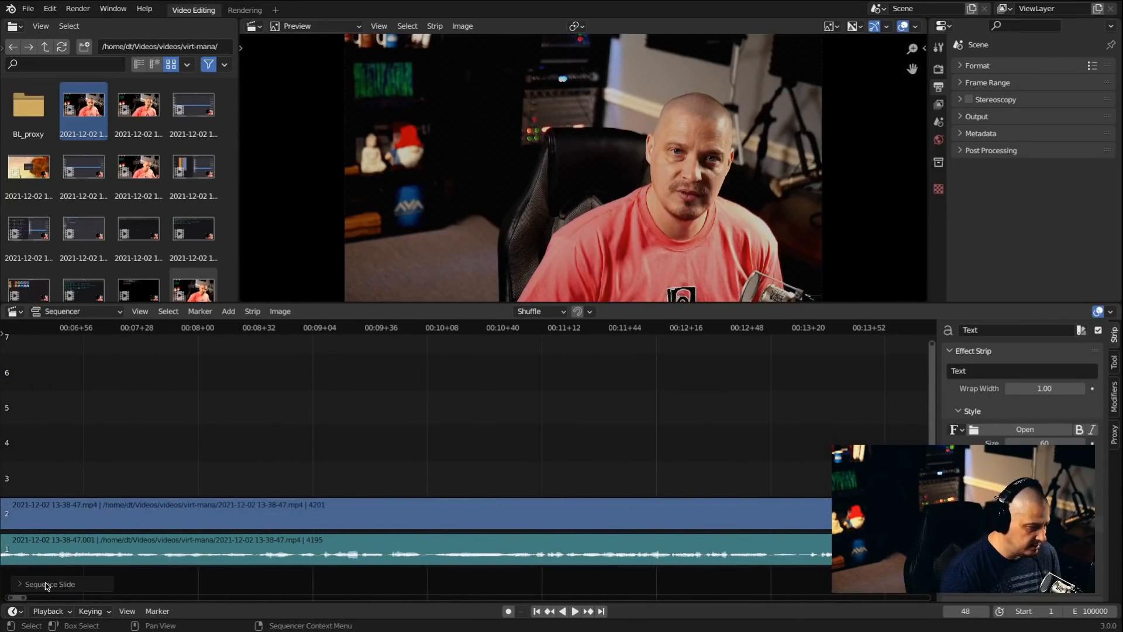
pyautogui.moveTo(19, 597); pyautogui.dragTo(13, 600)
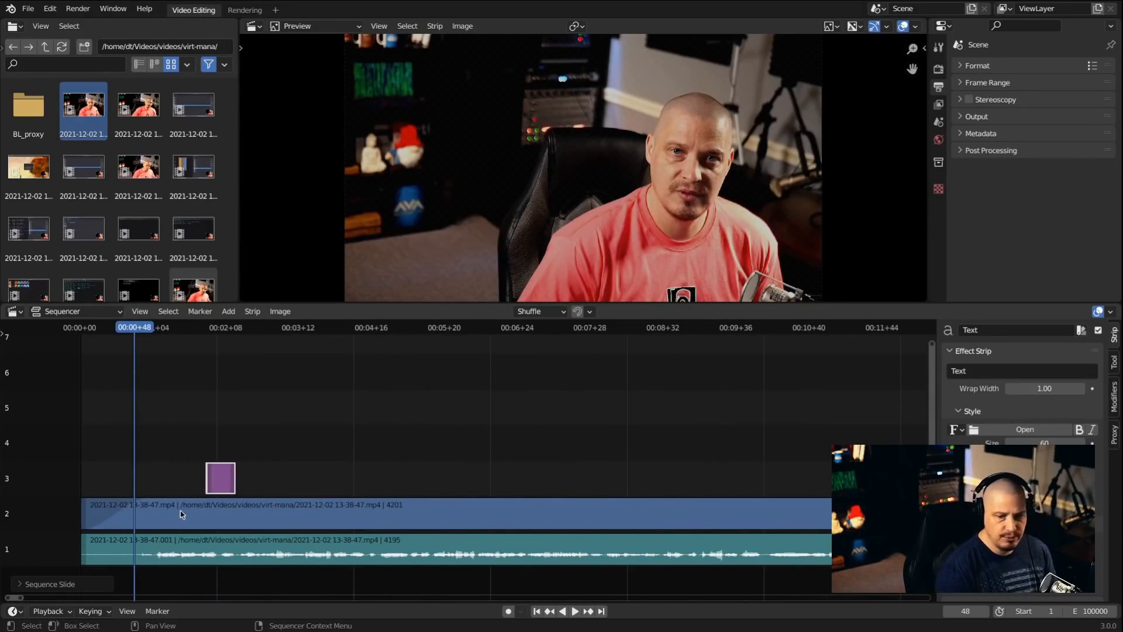
pyautogui.click(233, 480)
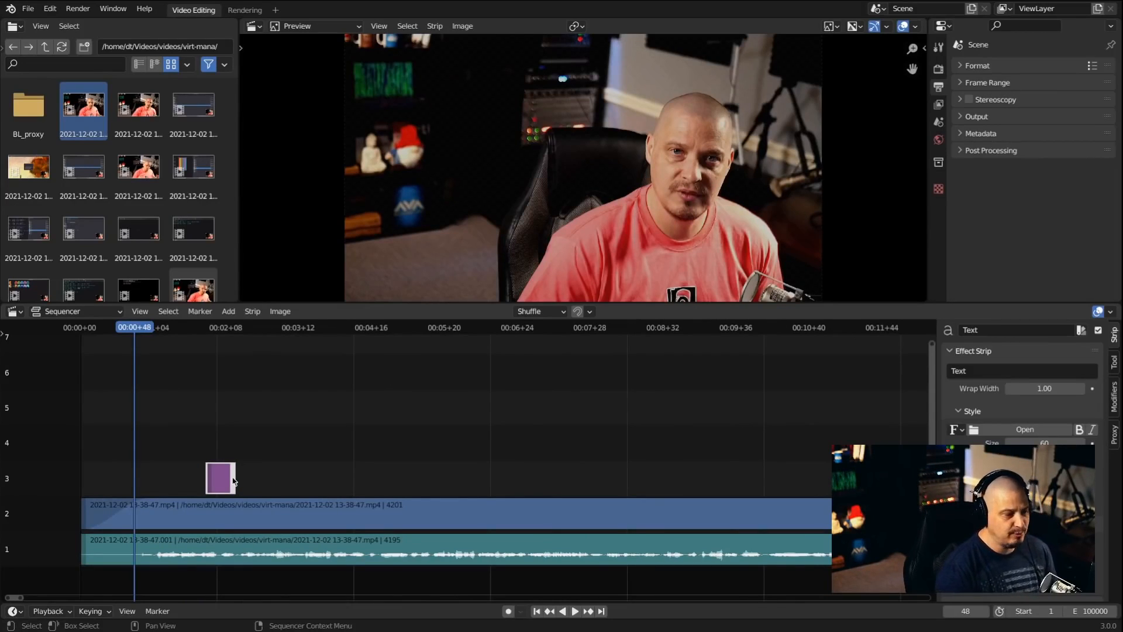
pyautogui.moveTo(233, 481); pyautogui.dragTo(953, 481)
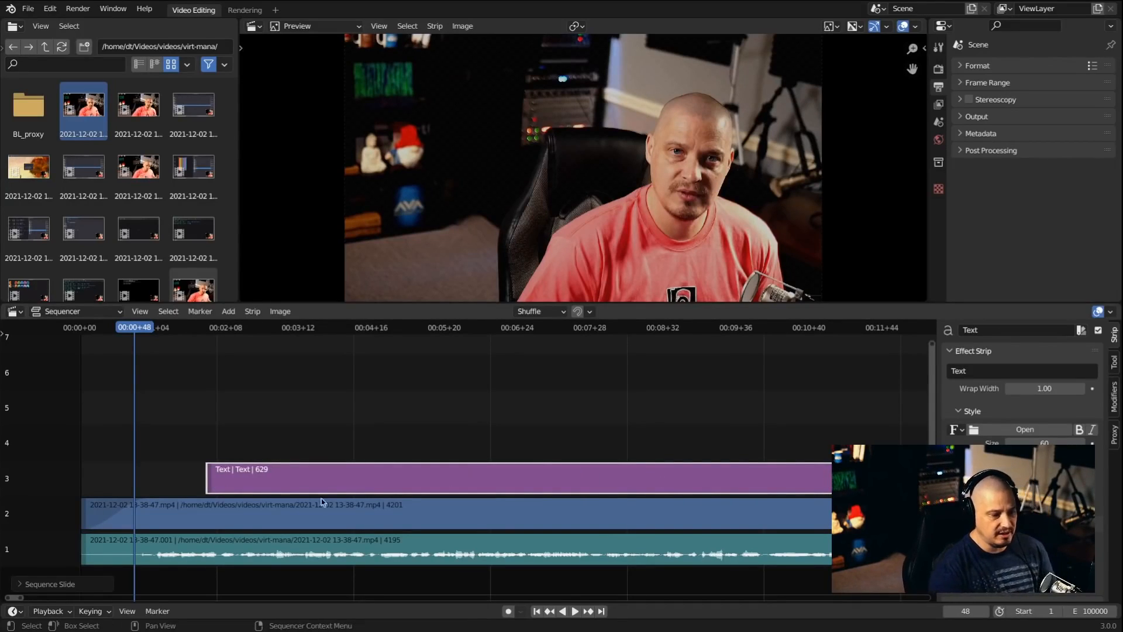
# - Scrub across the start of the text strip and play from it to check when the title appears
pyautogui.moveTo(184, 328); pyautogui.dragTo(215, 332)
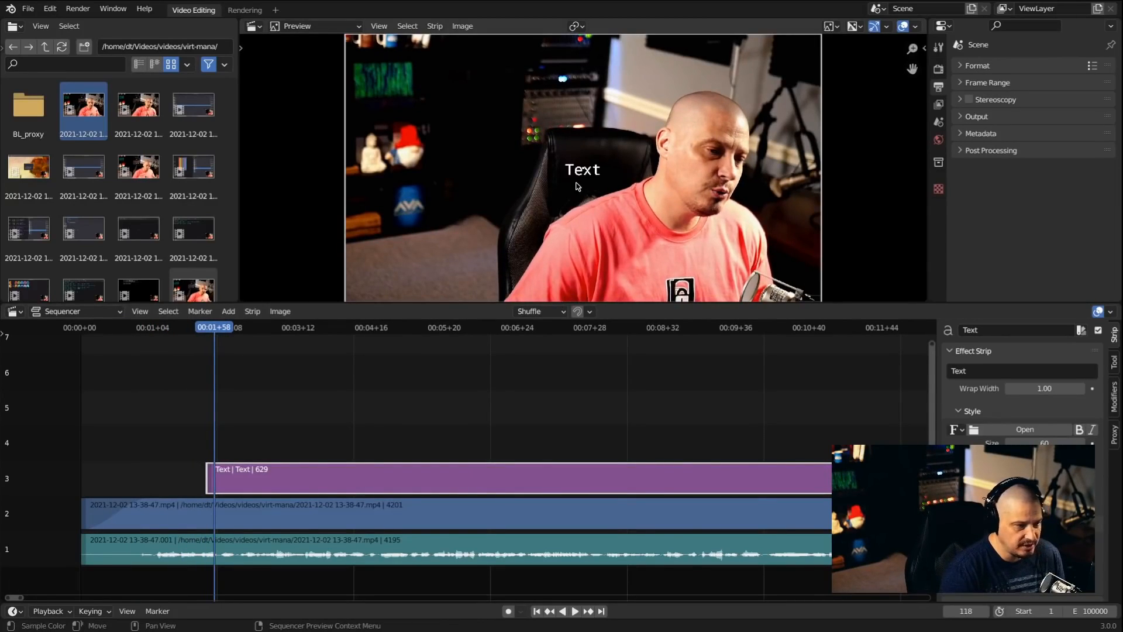
pyautogui.click(194, 329)
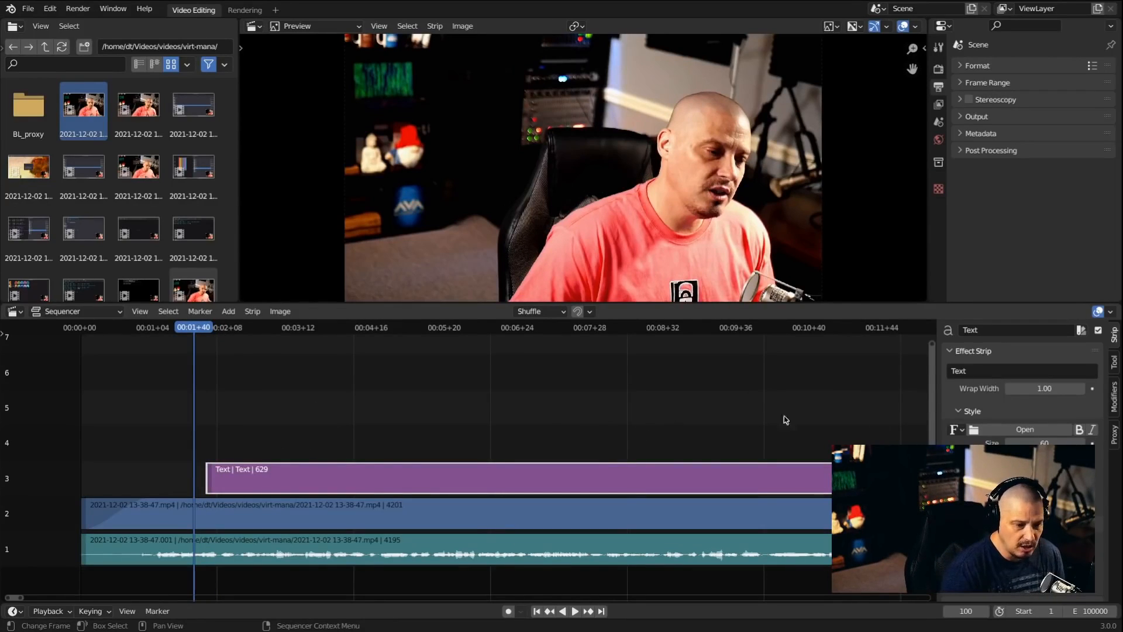
pyautogui.click(235, 329)
pyautogui.press('space')
# - Set the text strip's content to "BTW, I use Arch Linux!" and look at the font folders in /usr/share/fonts without loading a font
pyautogui.click(962, 377)
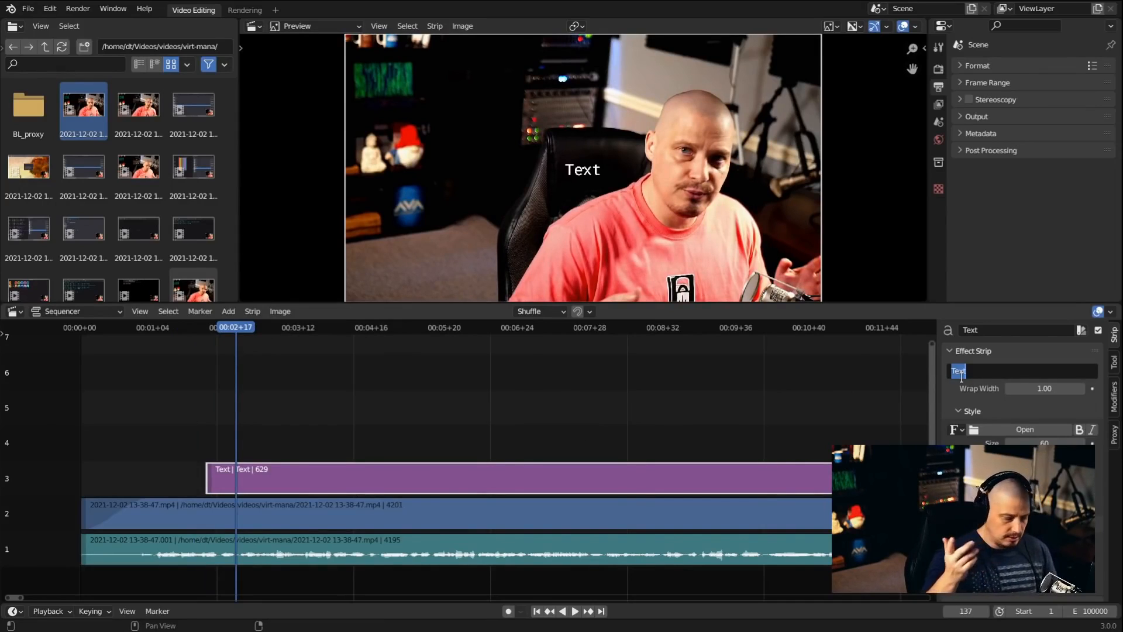
pyautogui.write('BTW,')
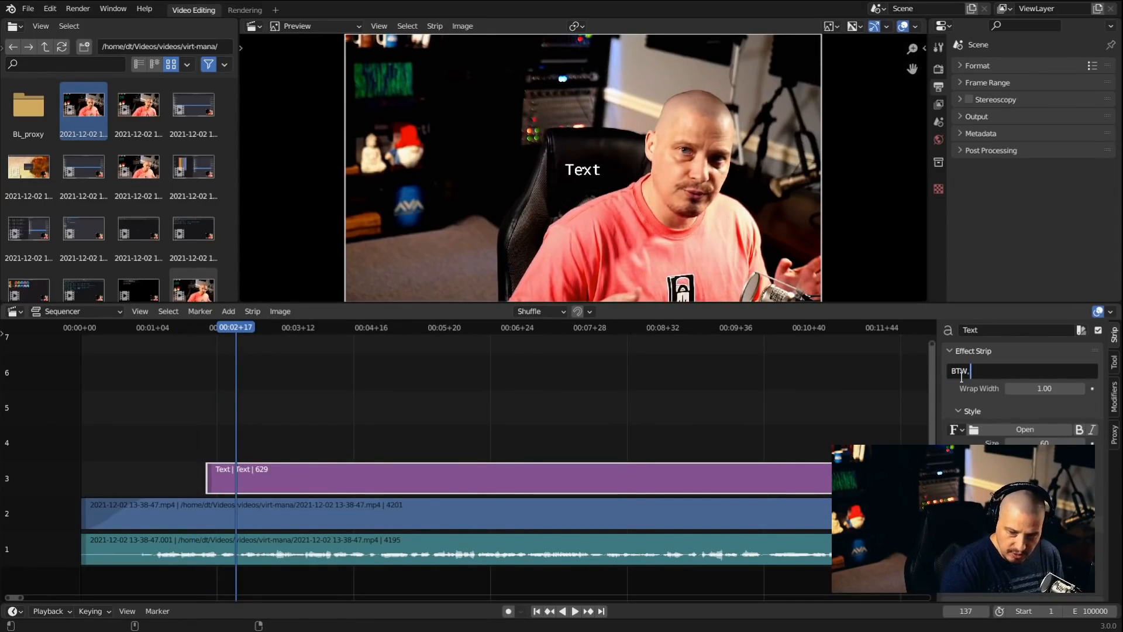
pyautogui.write(' I use Arch L')
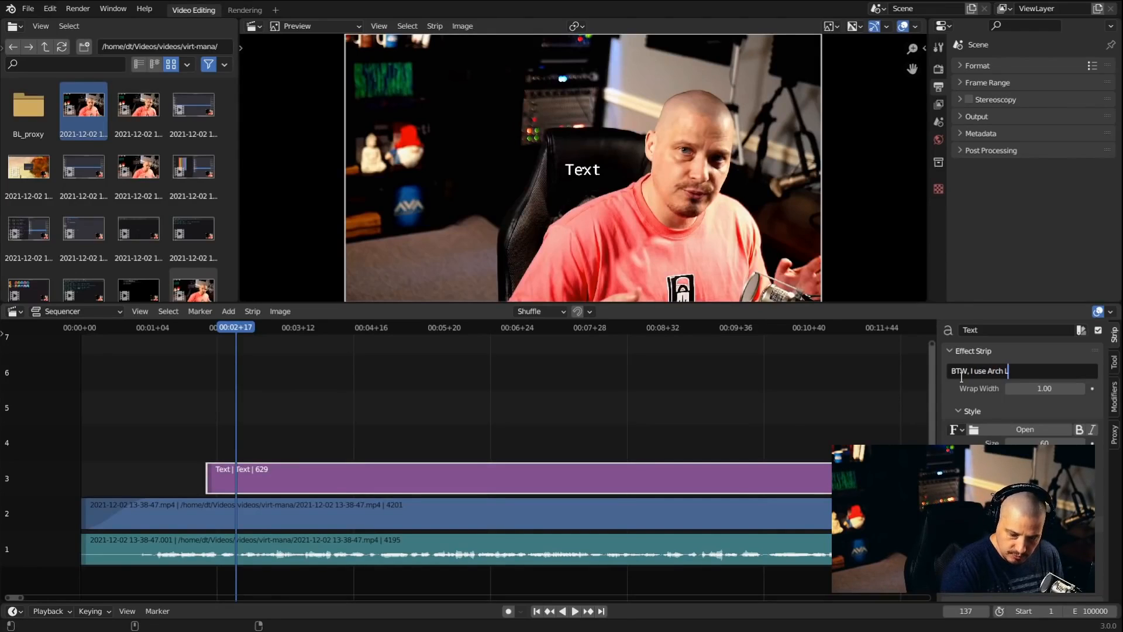
pyautogui.write('inux!')
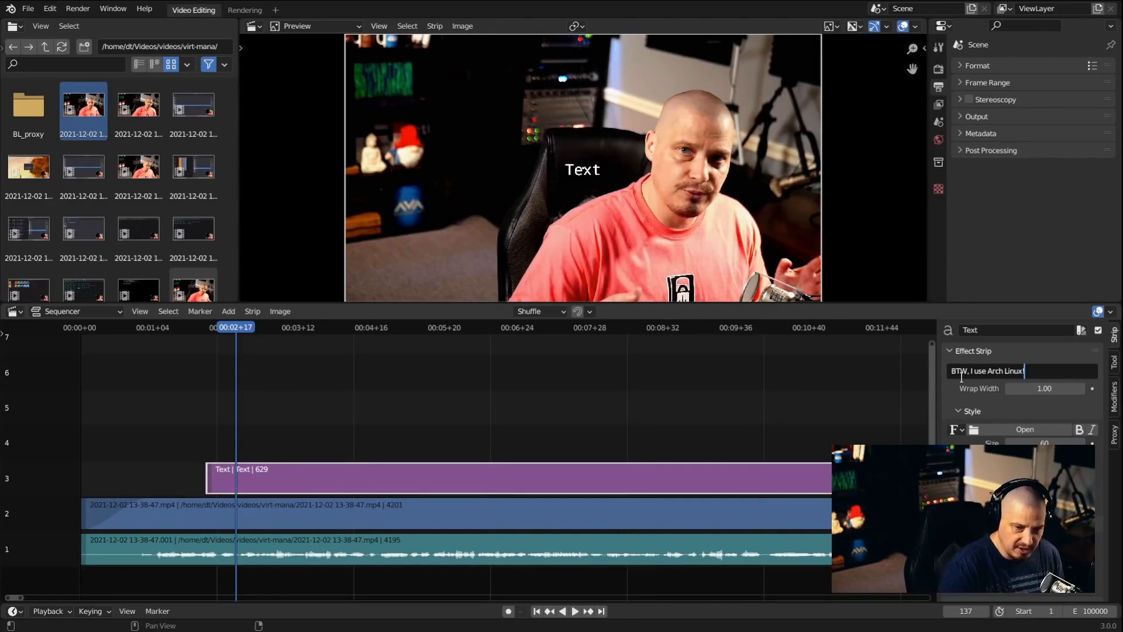
pyautogui.press('Return')
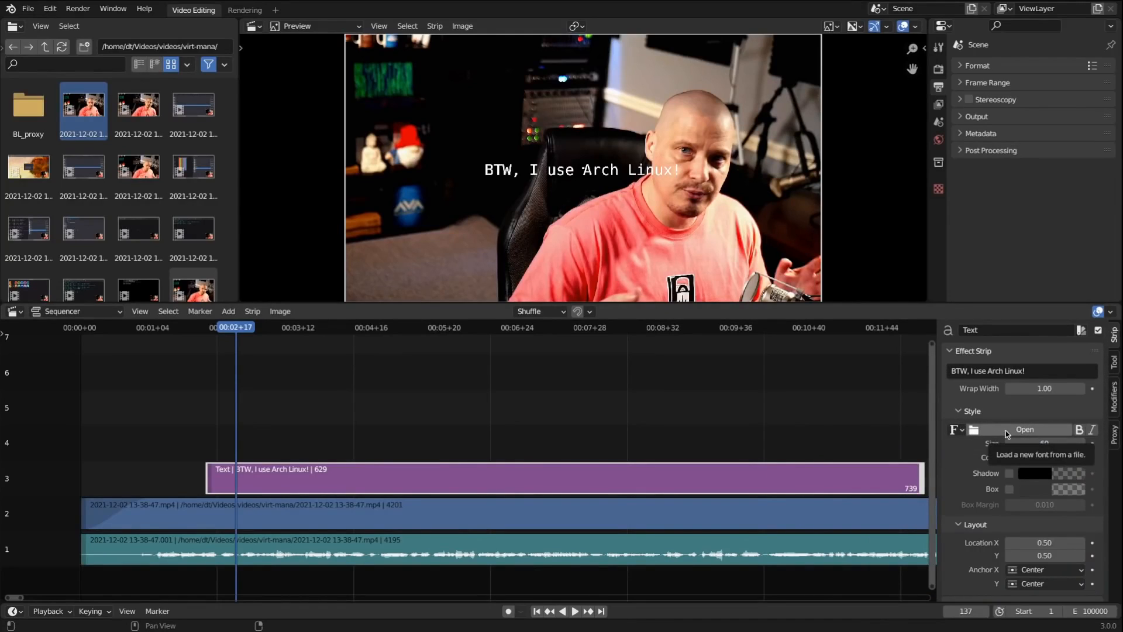
pyautogui.click(1041, 431)
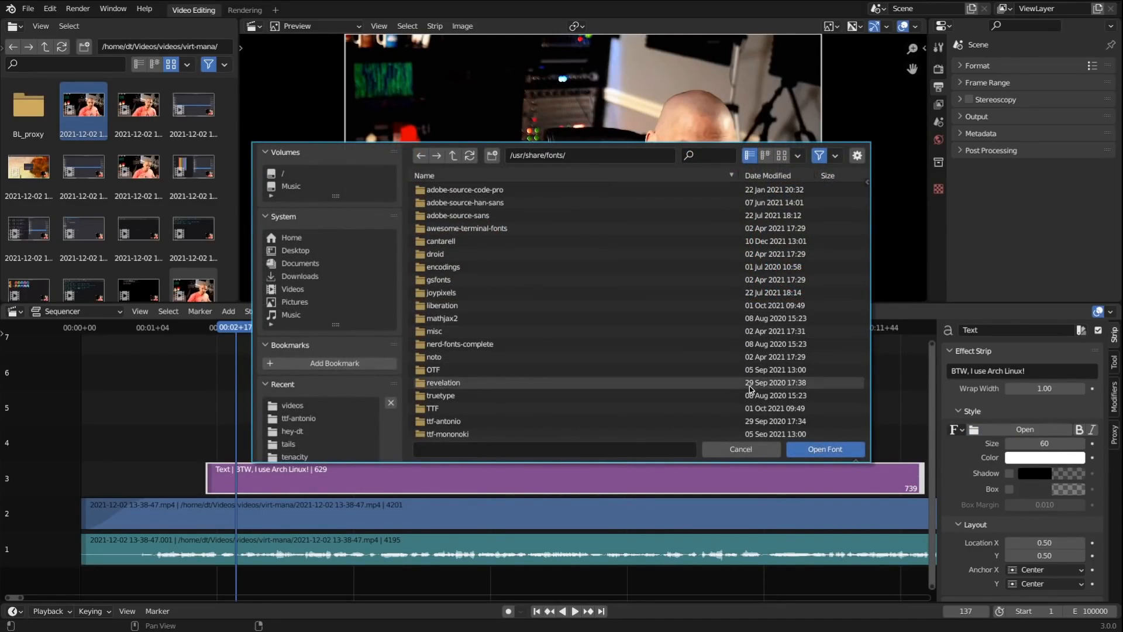
pyautogui.click(744, 449)
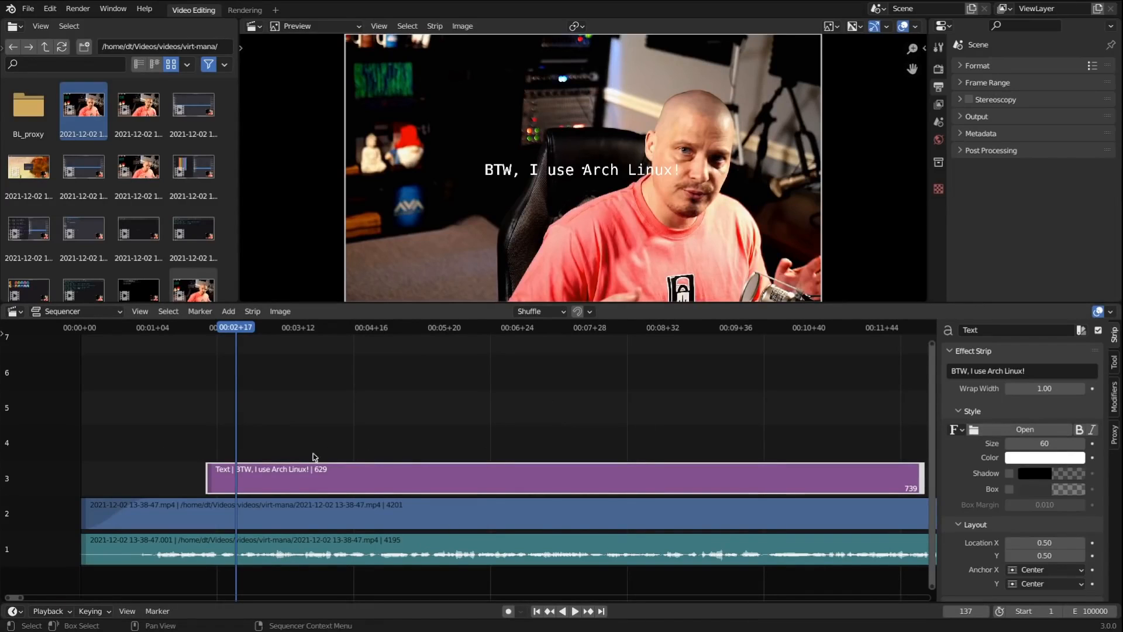
# - Open the Blender Preferences and tile their window beside the video editing window
pyautogui.click(49, 9)
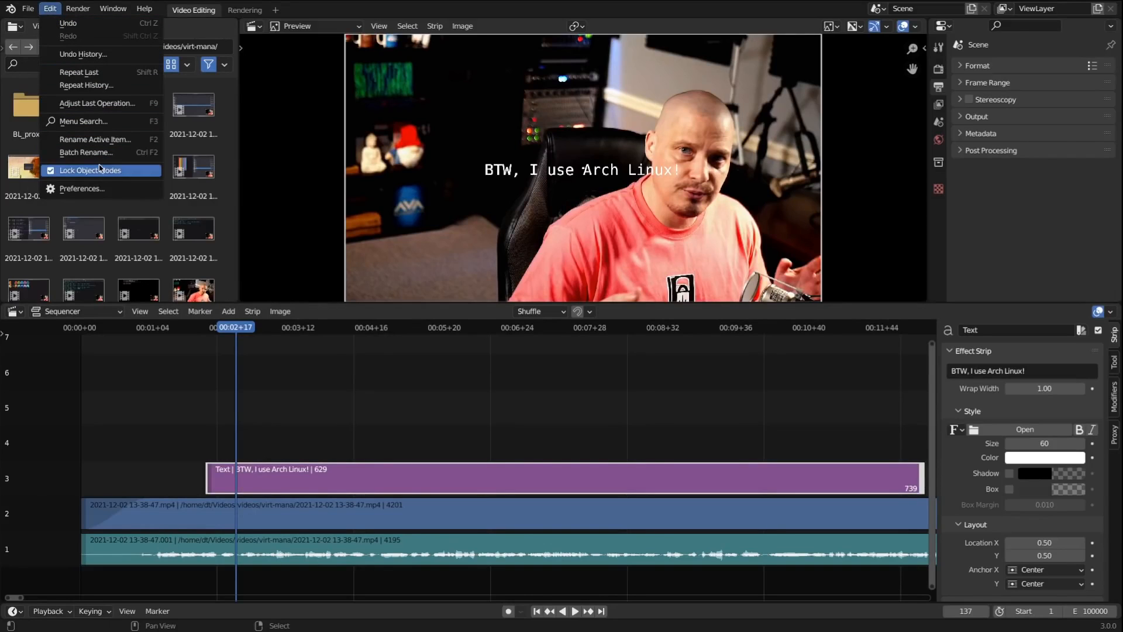
pyautogui.click(97, 189)
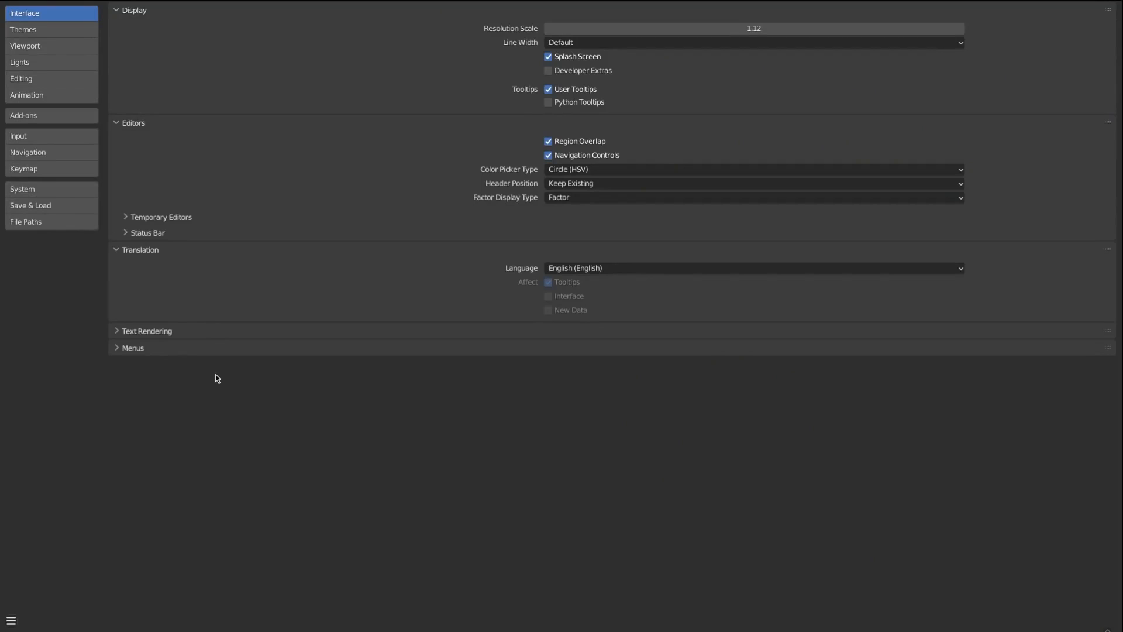
pyautogui.press('super+space')
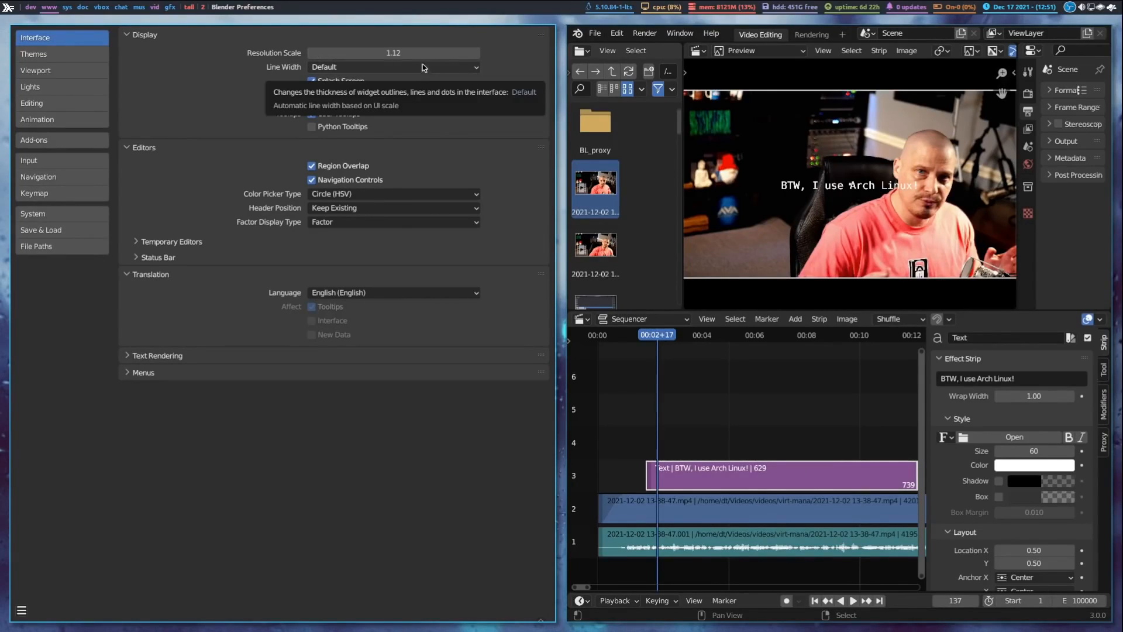
# - Set the interface Resolution Scale to 1.00
pyautogui.tripleClick(314, 58)
pyautogui.click(314, 58)
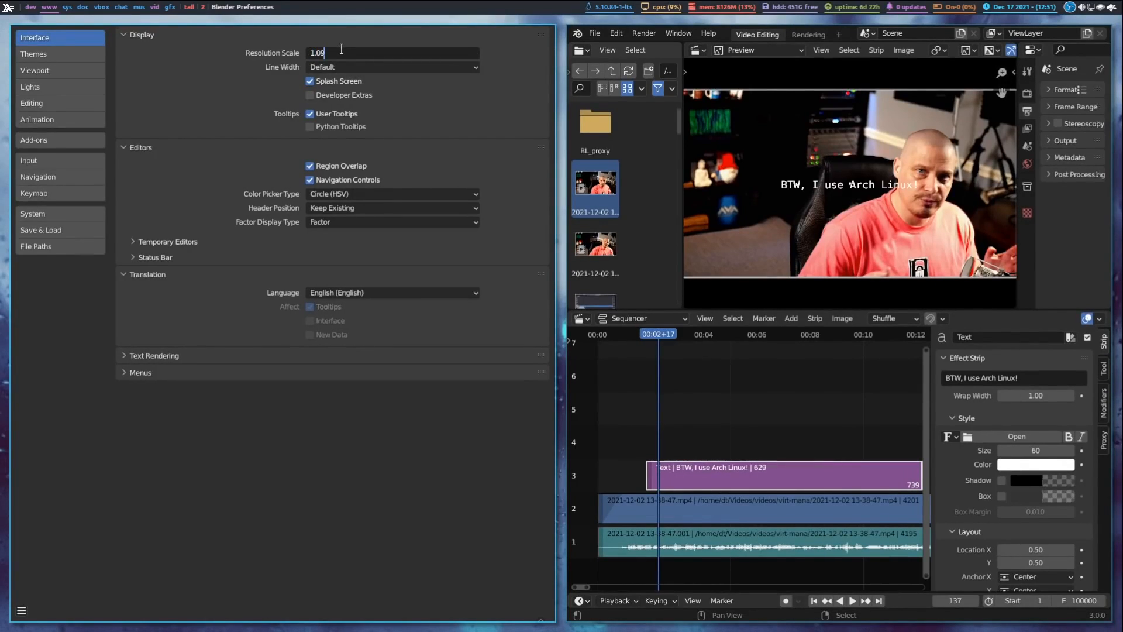
pyautogui.write('1.00')
pyautogui.press('Return')
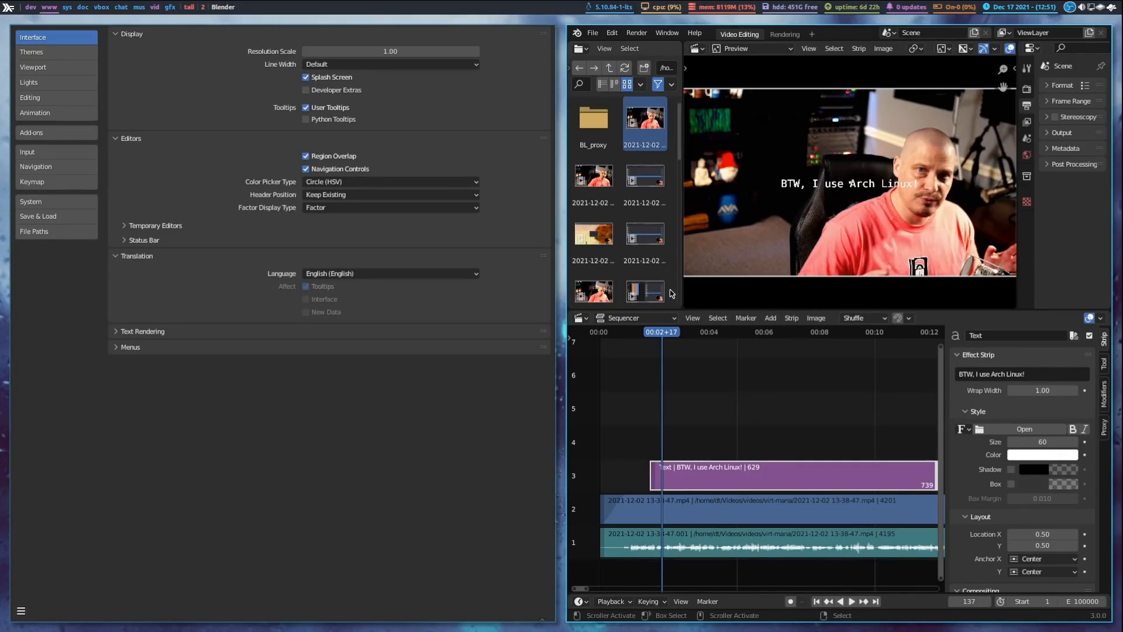
# - Set the interface Resolution Scale to 1.12
pyautogui.click(408, 53)
pyautogui.press('Right')
pyautogui.press('Left')
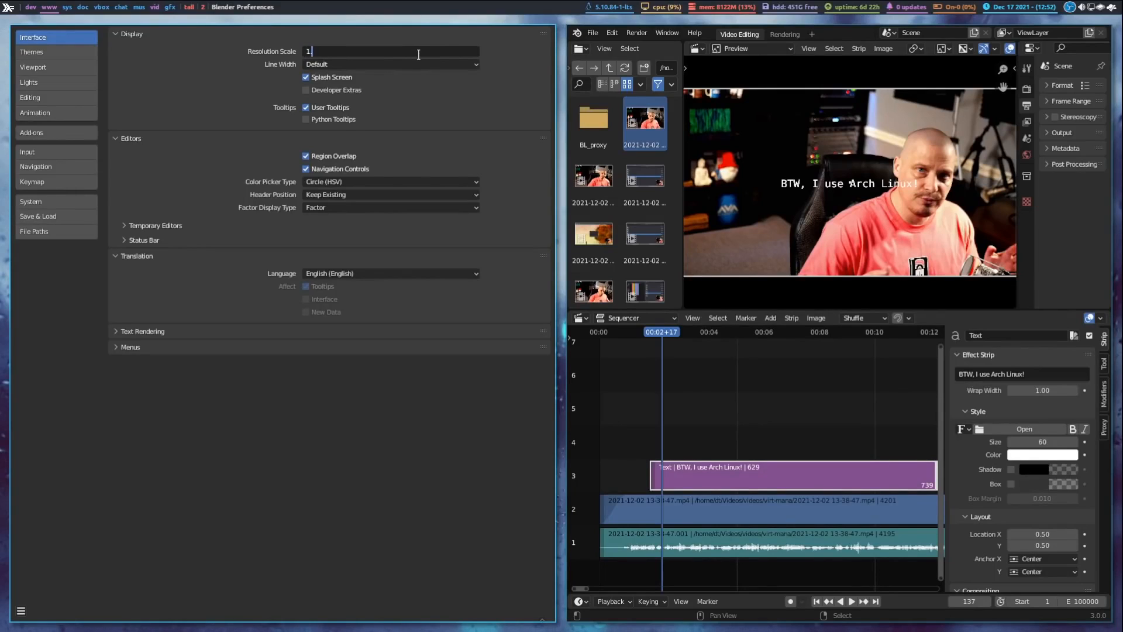
pyautogui.write('12')
pyautogui.press('Return')
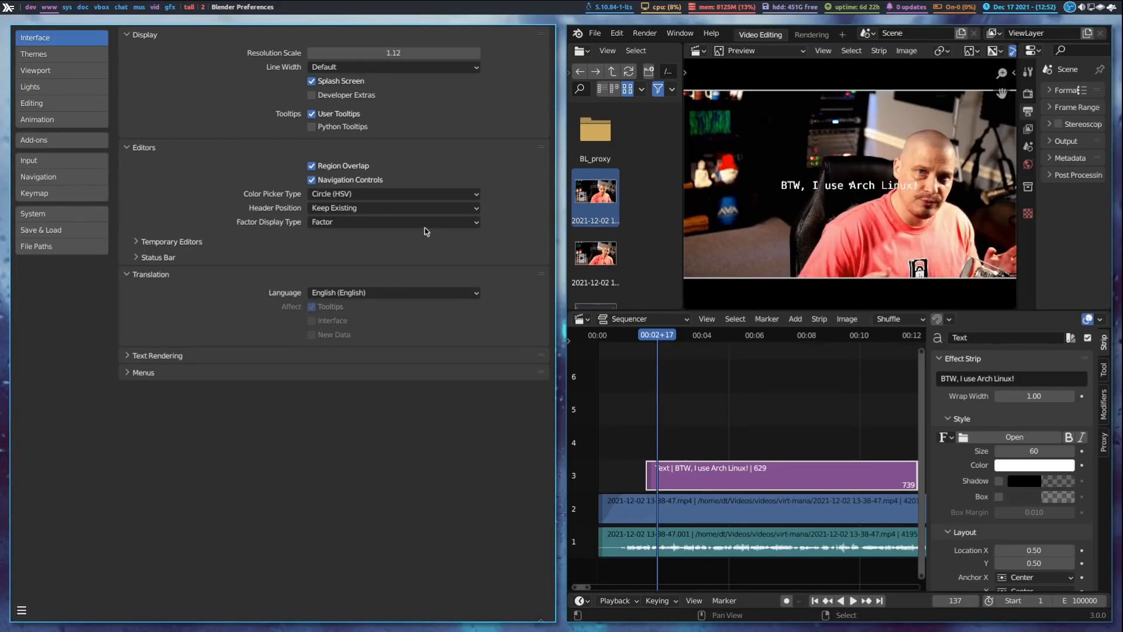
# - Review the File Paths preferences, including the fonts and render output folders, and save the preferences before closing their window
pyautogui.click(47, 248)
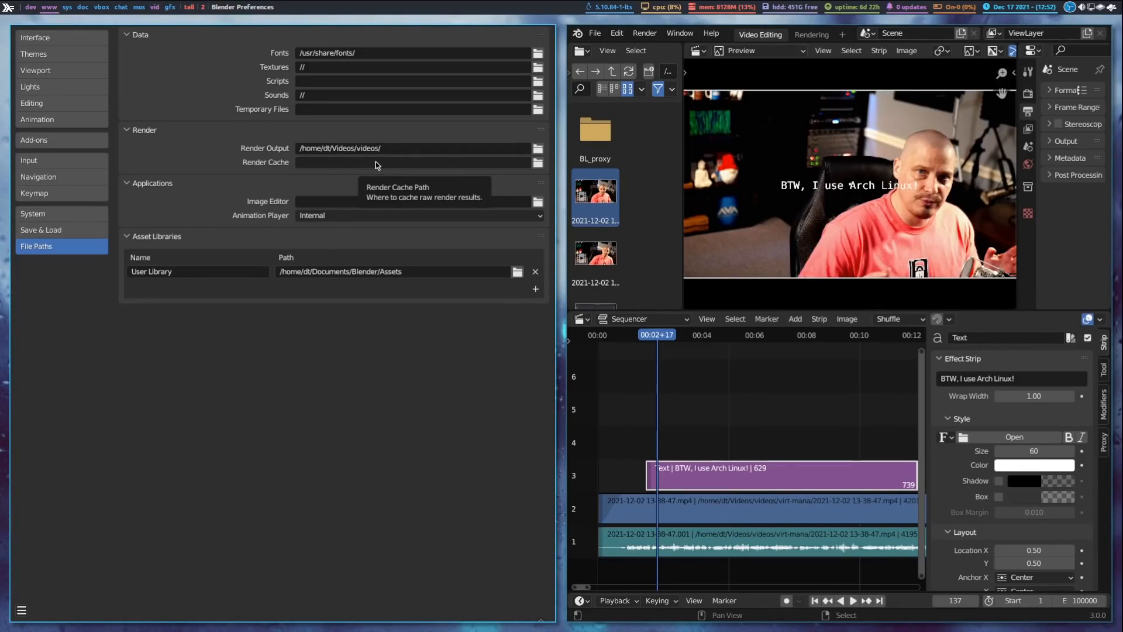
pyautogui.click(22, 612)
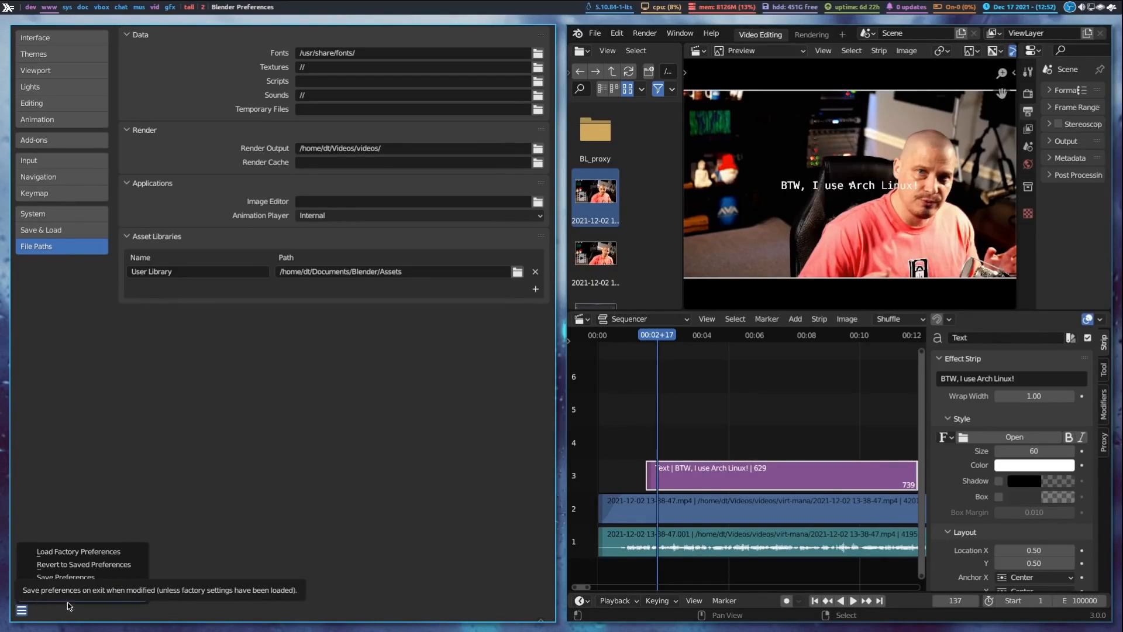
pyautogui.click(82, 577)
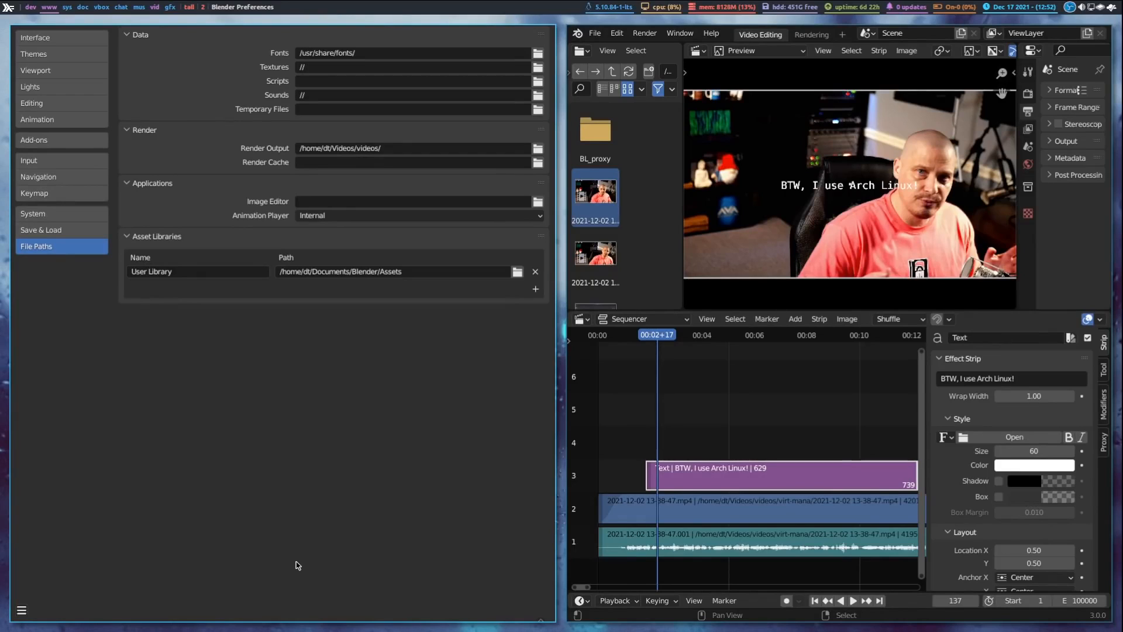
pyautogui.press('super+shift+c')
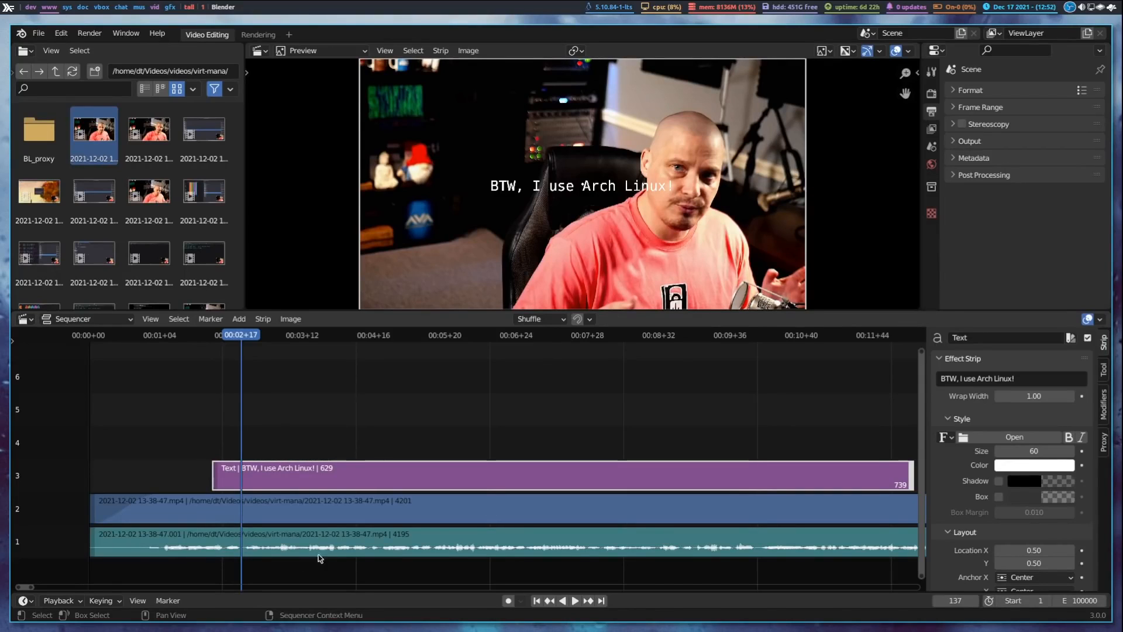
# - Load the Antonio Bold font from the ttf-antonio folder for the text strip
pyautogui.click(1015, 437)
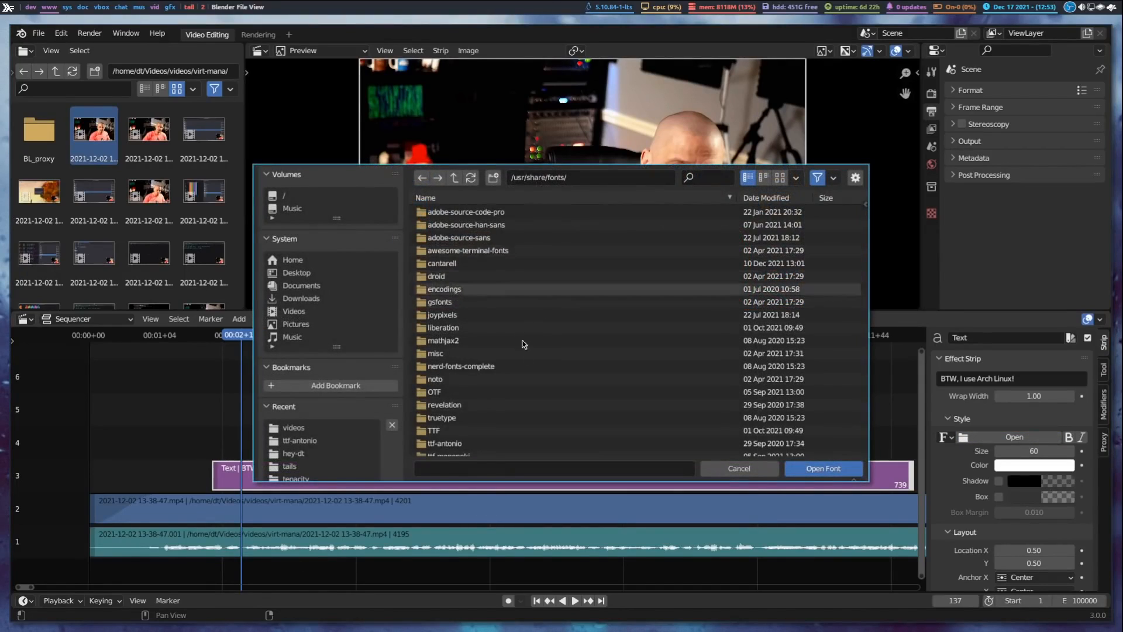
pyautogui.scroll(-2, 459, 351)
pyautogui.click(481, 413)
pyautogui.doubleClick(482, 410)
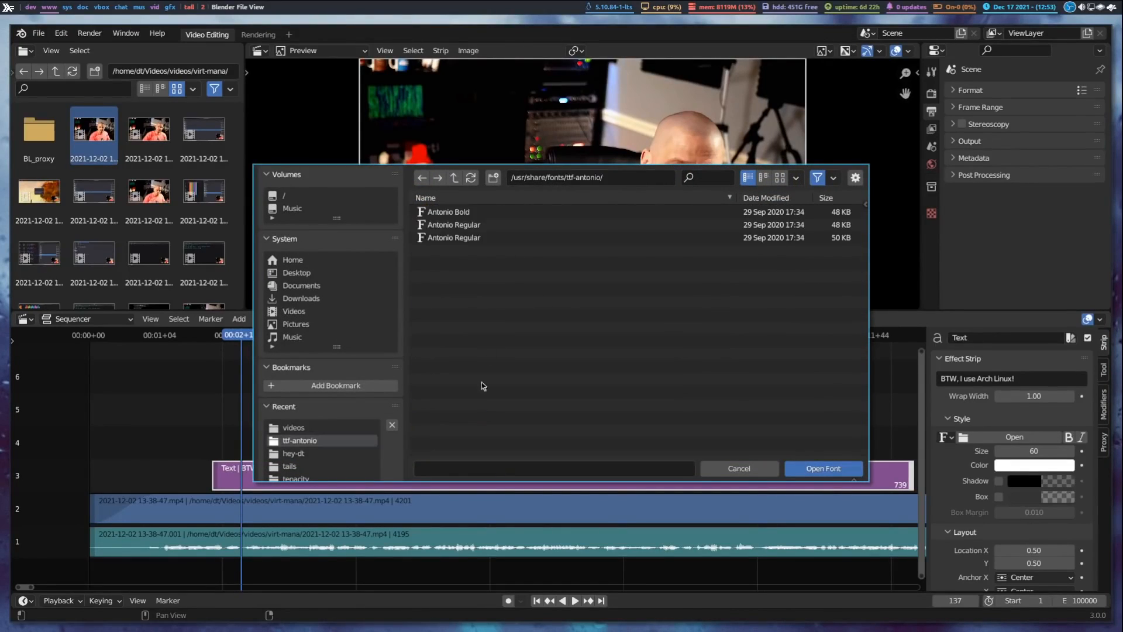
pyautogui.click(441, 211)
pyautogui.doubleClick(439, 213)
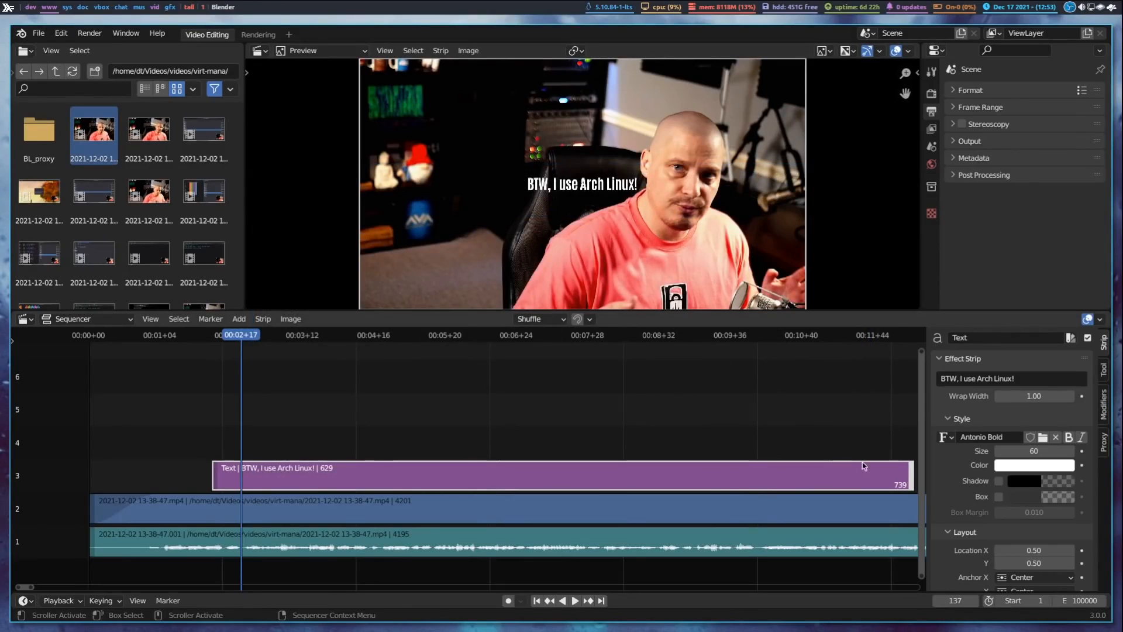
# - Increase the title's font size to 80
pyautogui.click(1071, 451)
pyautogui.click(1071, 451)
pyautogui.click(1071, 451)
pyautogui.click(1072, 451)
pyautogui.click(1071, 451)
pyautogui.click(1071, 451)
pyautogui.click(1071, 451)
pyautogui.click(1071, 451)
pyautogui.click(1071, 451)
pyautogui.click(1072, 451)
pyautogui.click(1071, 451)
pyautogui.click(1071, 451)
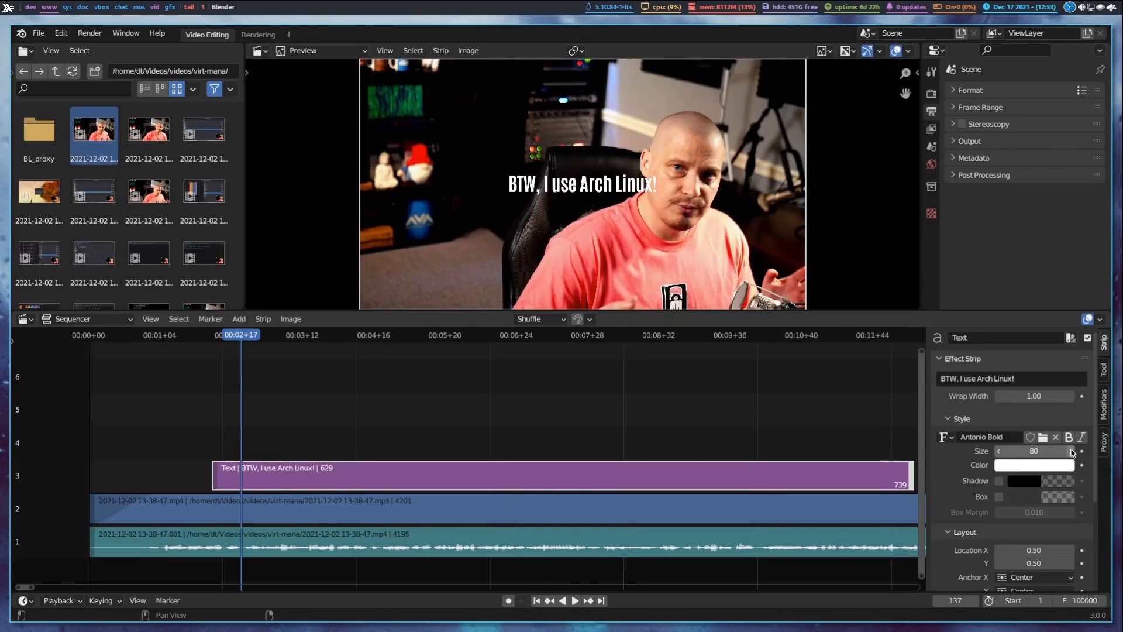
# - Enable the shadow and the background box for the title text
pyautogui.click(998, 481)
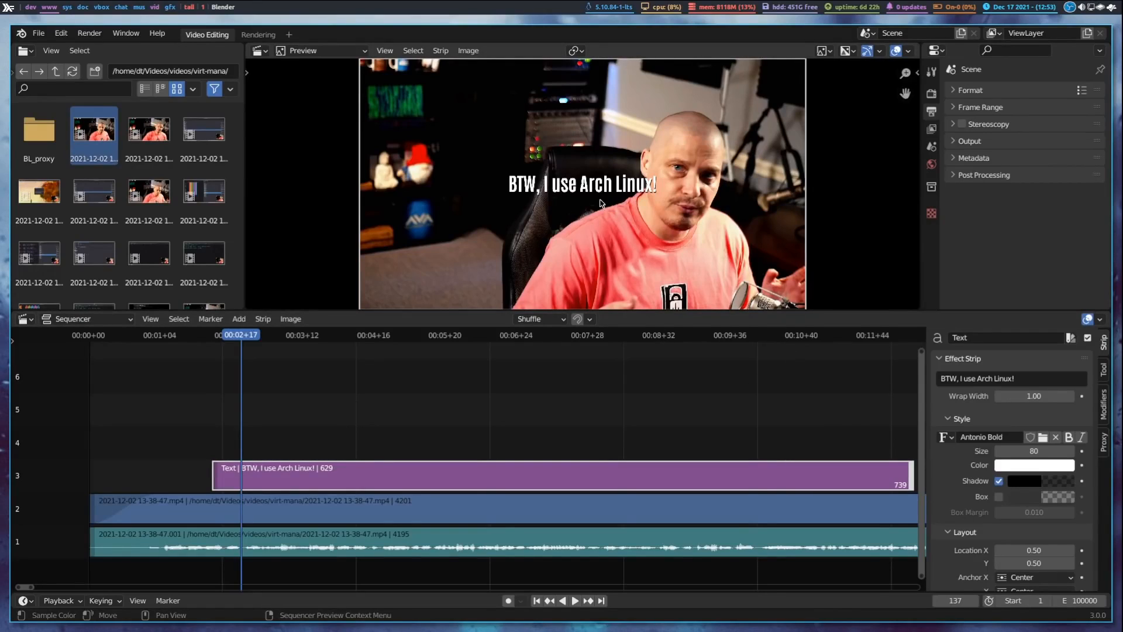
pyautogui.click(999, 497)
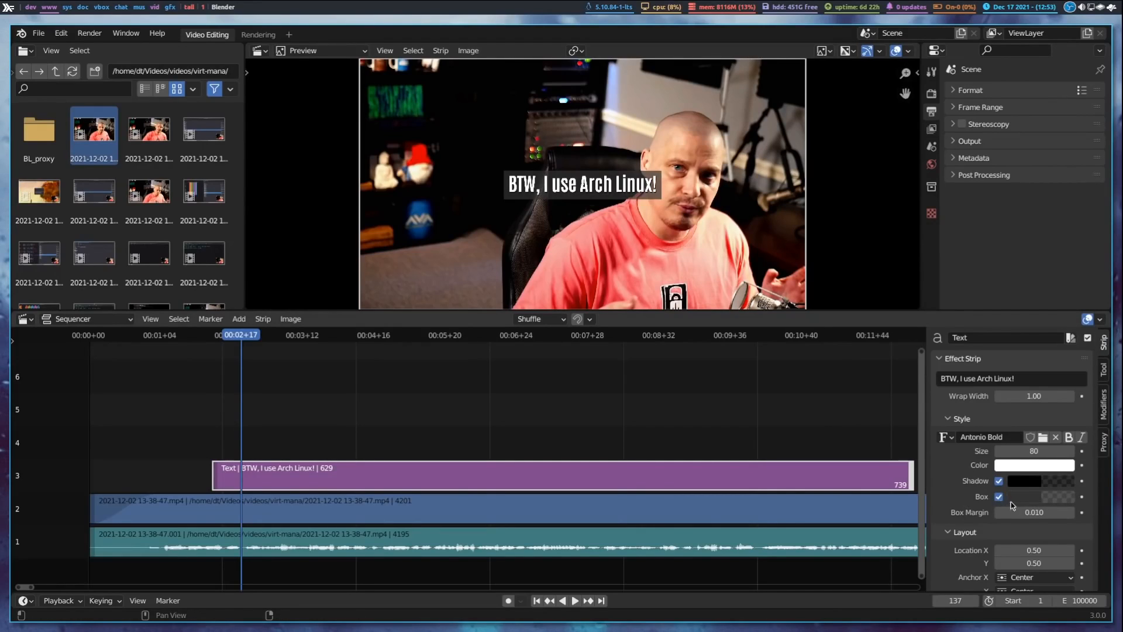
# - Set the title's box color to hex 000000 with an alpha of 0.8
pyautogui.click(1059, 498)
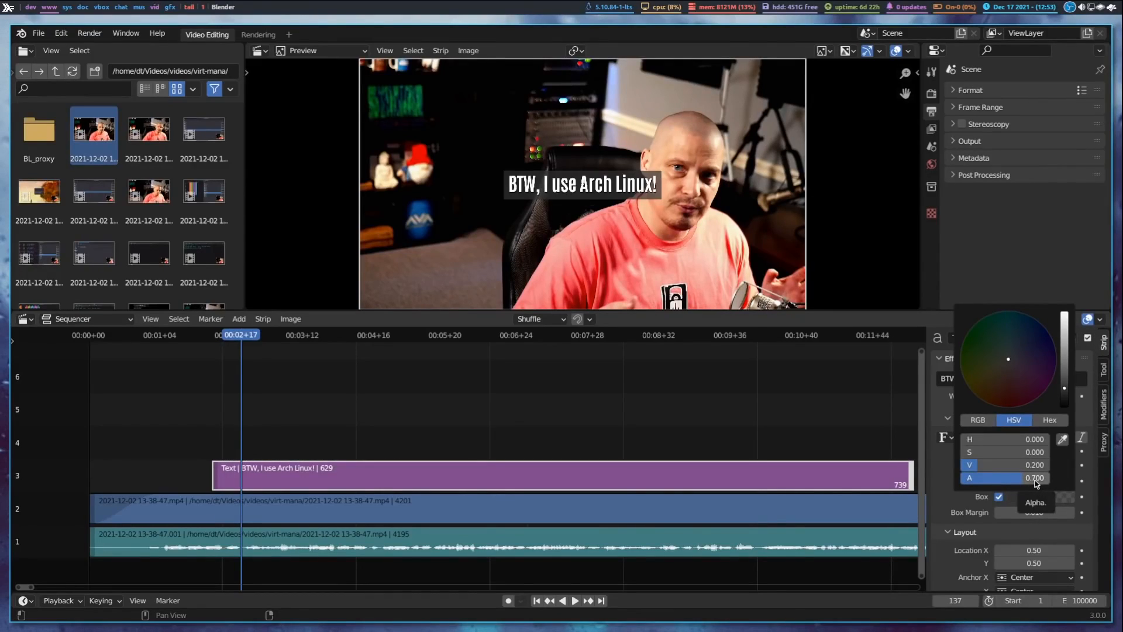
pyautogui.click(1050, 420)
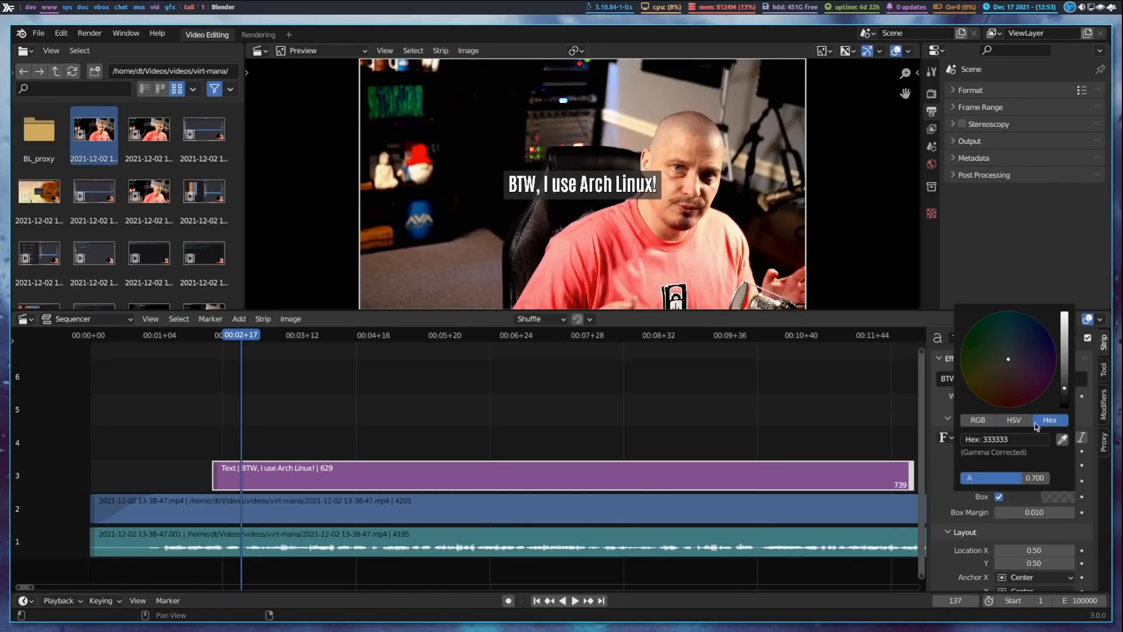
pyautogui.click(1013, 438)
pyautogui.write('000000')
pyautogui.press('Return')
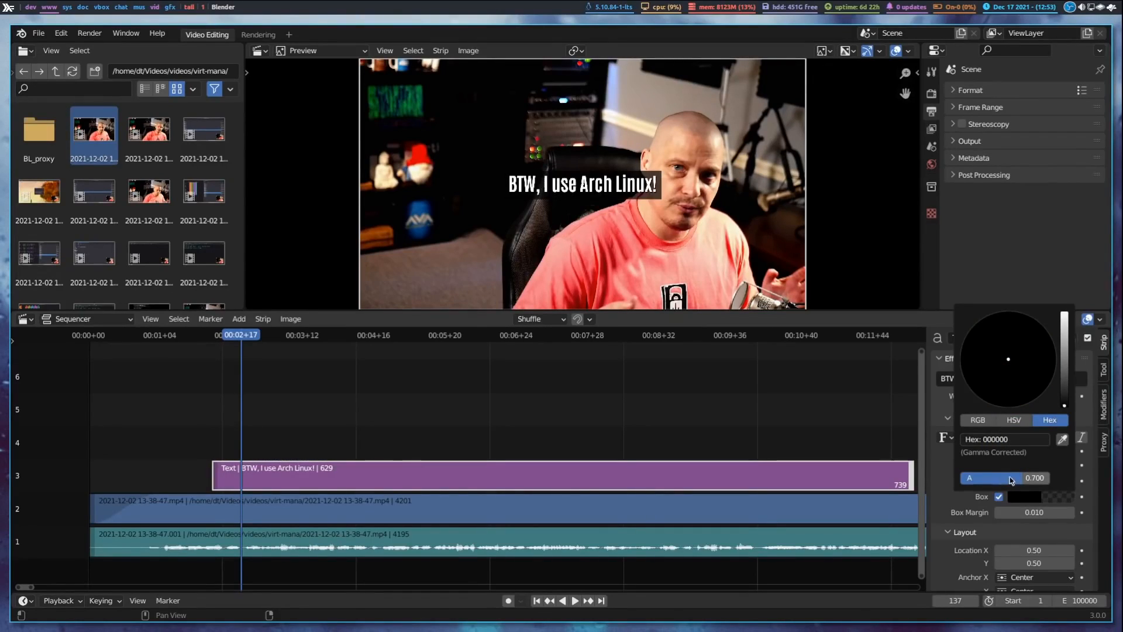
pyautogui.click(1056, 499)
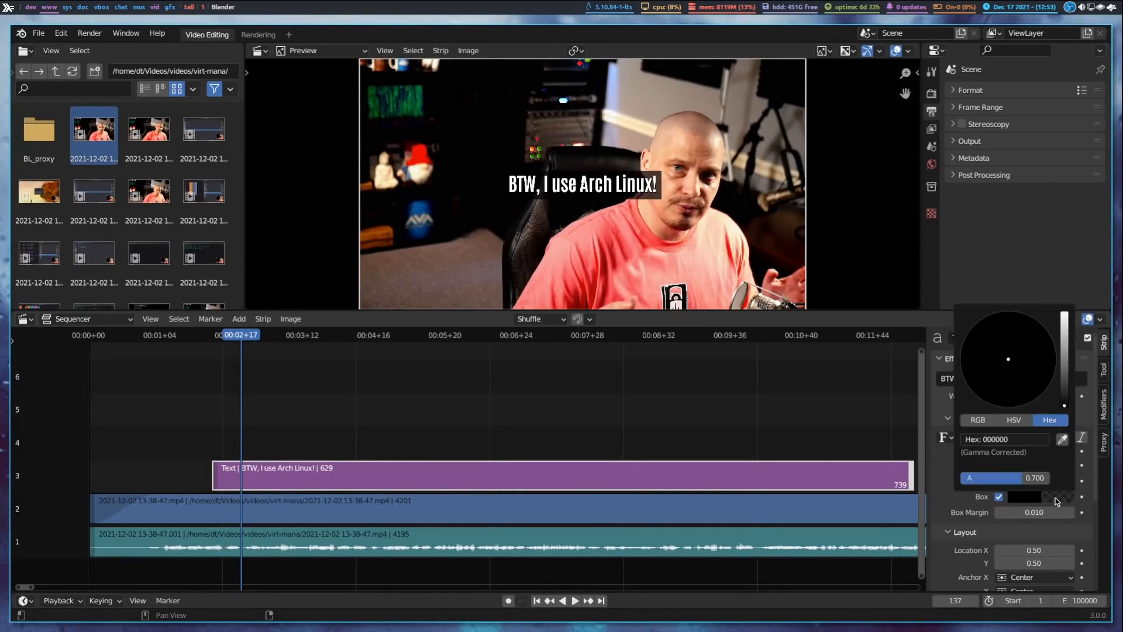
pyautogui.click(1043, 480)
pyautogui.write('0.8')
pyautogui.press('Return')
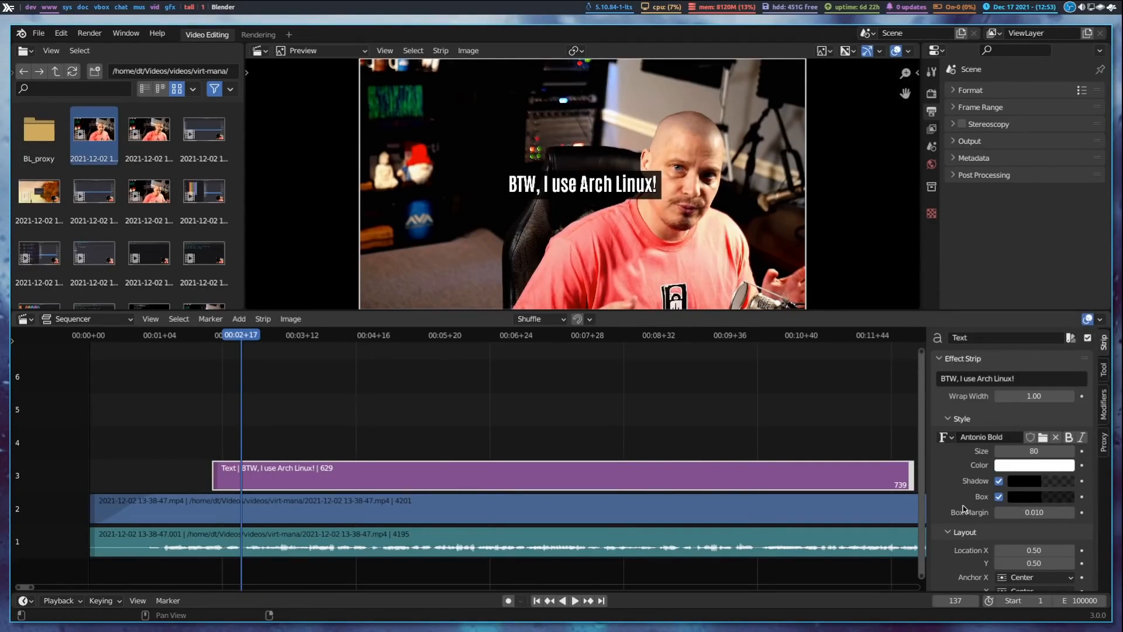
# - Position the title text at Location X 0.2 and Y 0.8
pyautogui.scroll(-5, 957, 493)
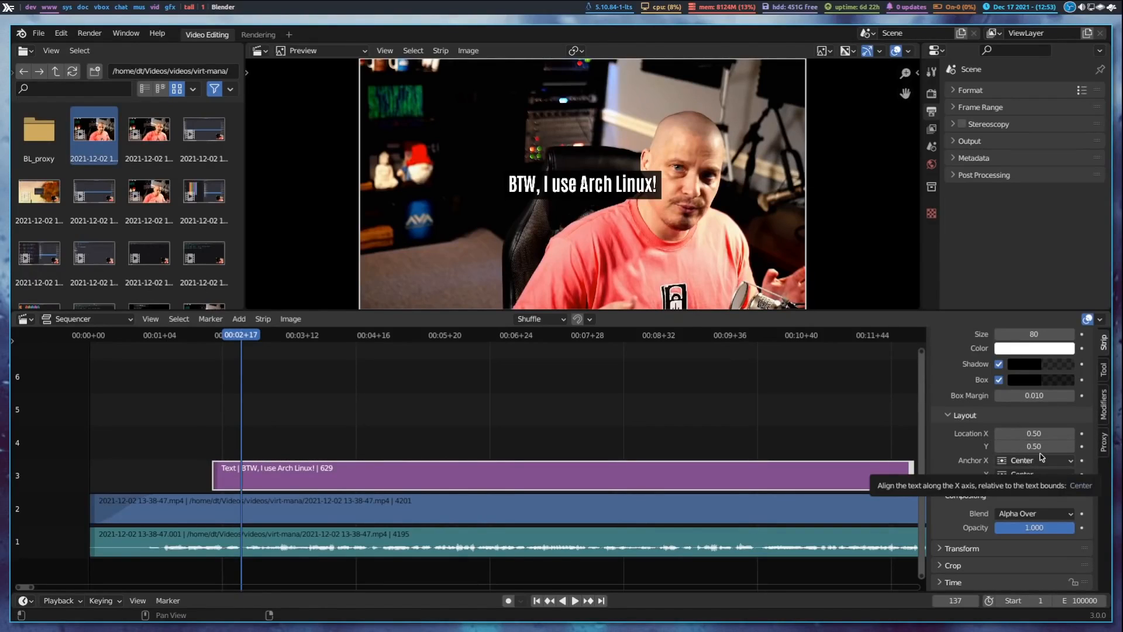
pyautogui.click(1058, 435)
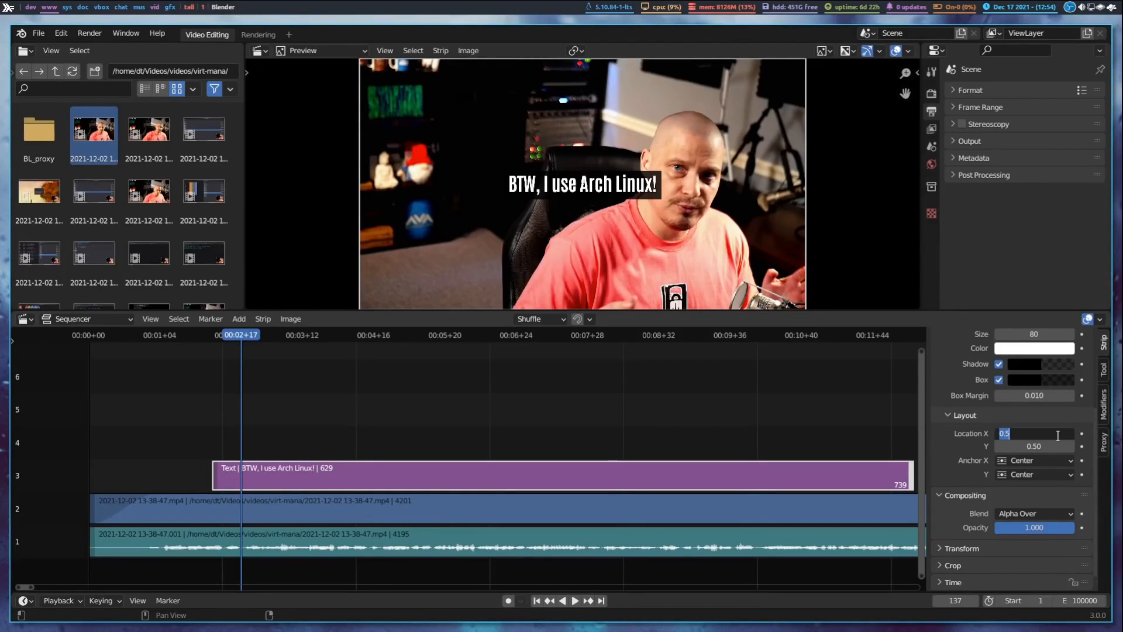
pyautogui.write('0.2')
pyautogui.press('Return')
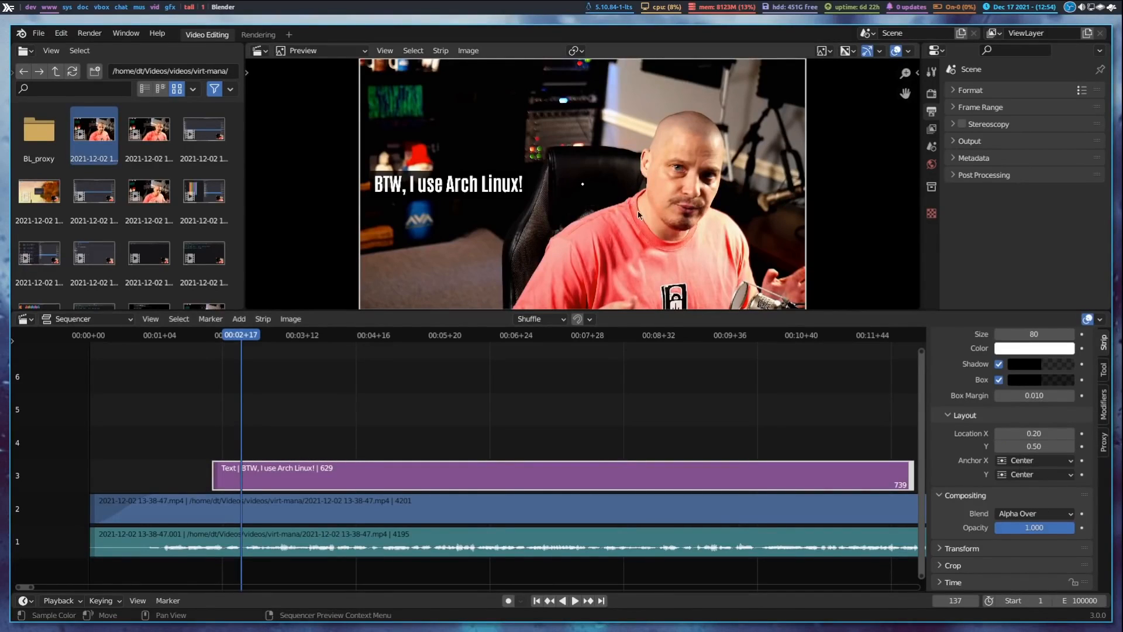
pyautogui.click(1055, 447)
pyautogui.click(1056, 449)
pyautogui.press('BackSpace')
pyautogui.press('BackSpace')
pyautogui.write('.8')
pyautogui.press('Return')
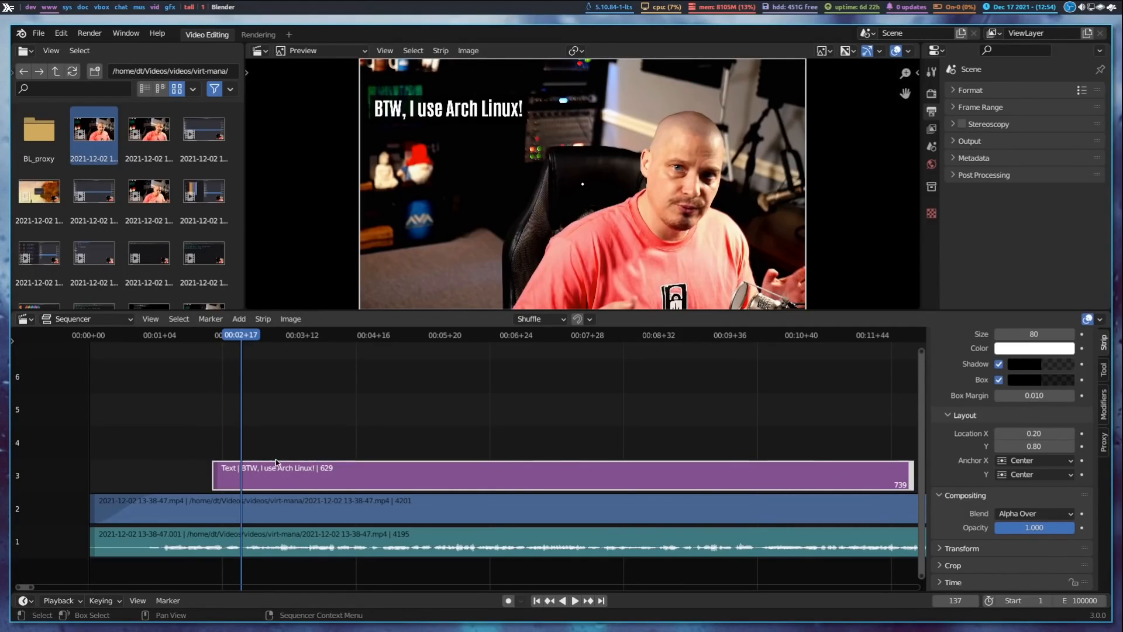
# - Apply a Fade In and Out to the text strip
pyautogui.rightClick(280, 475)
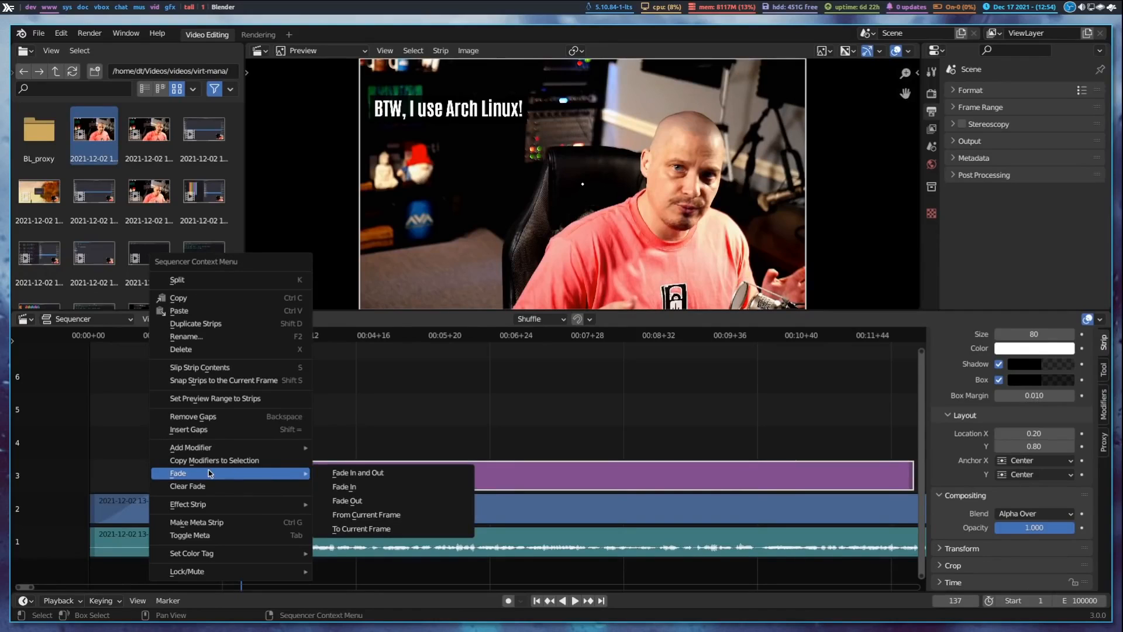
pyautogui.click(373, 476)
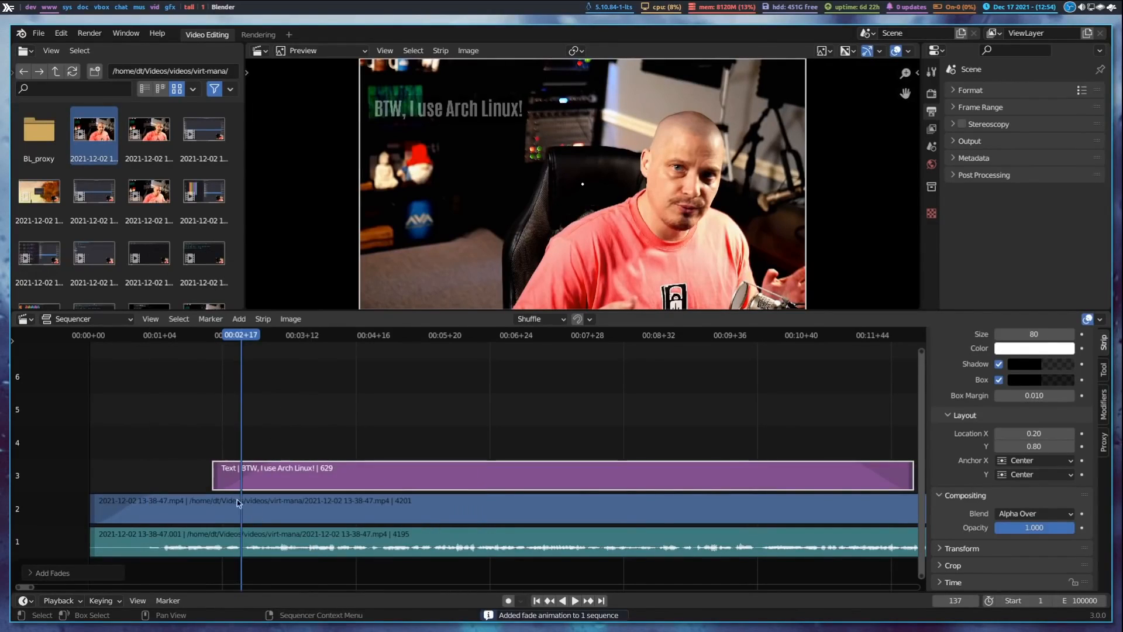
# - Play back the start and end of the text strip to check the title's fade-in and fade-out
pyautogui.press('Home')
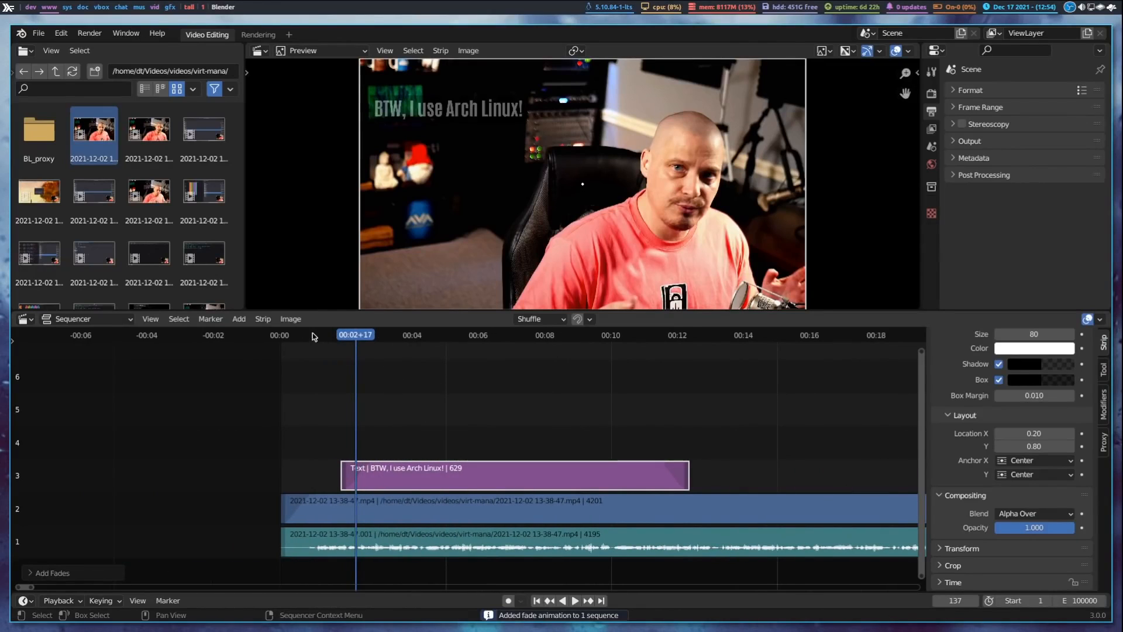
pyautogui.click(298, 336)
pyautogui.press('space')
pyautogui.click(292, 335)
pyautogui.press('space')
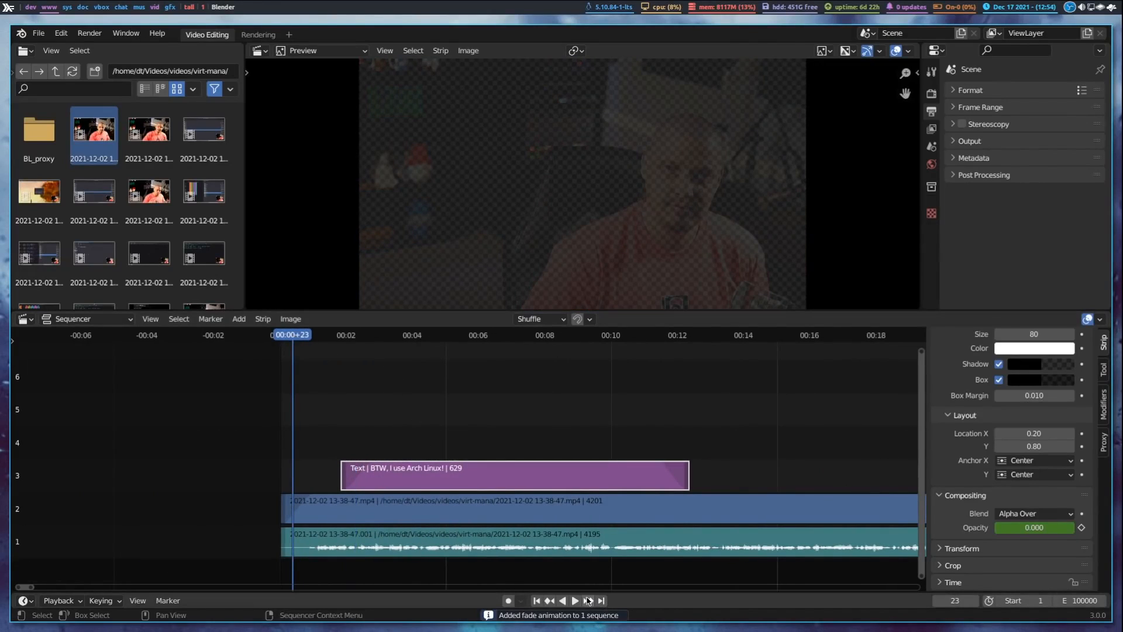
pyautogui.press('space')
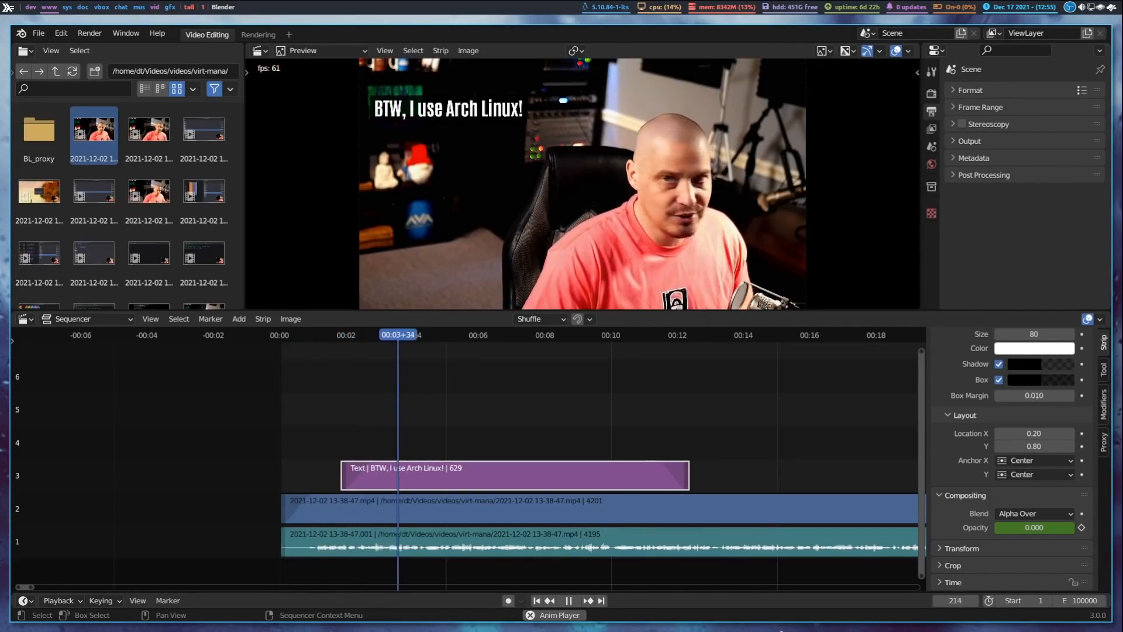
pyautogui.click(569, 601)
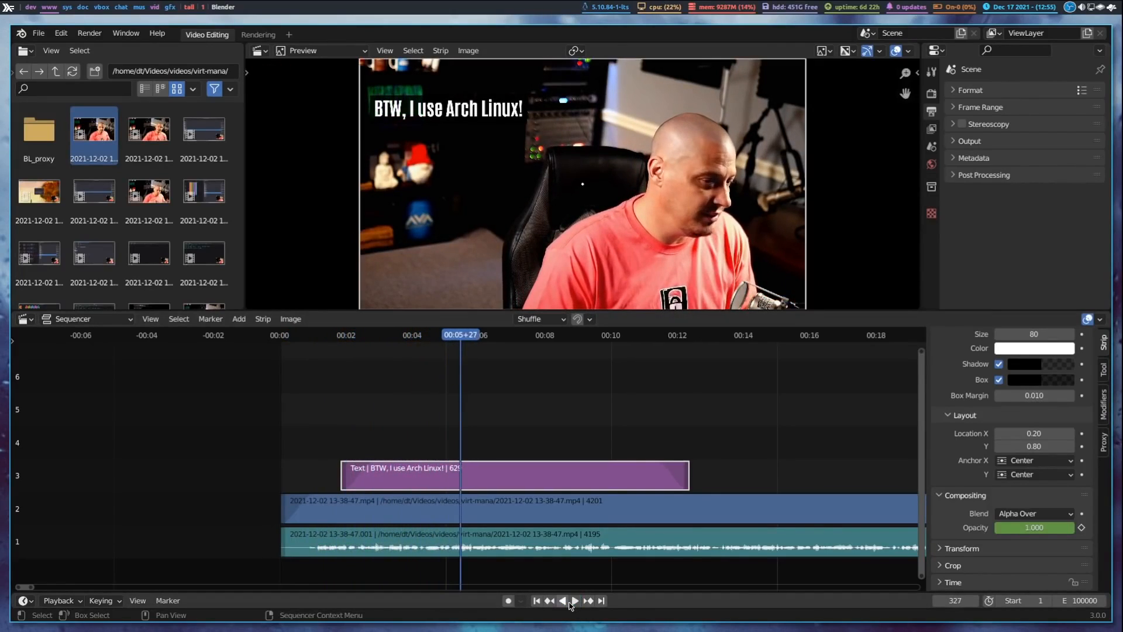
pyautogui.moveTo(623, 342); pyautogui.dragTo(622, 491)
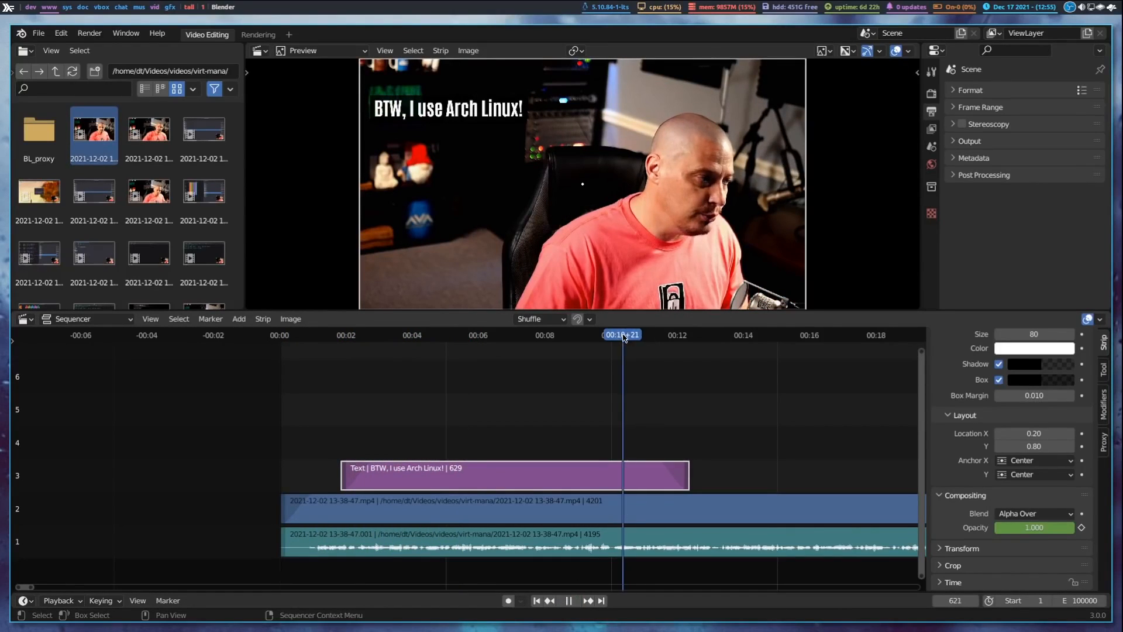
pyautogui.click(572, 601)
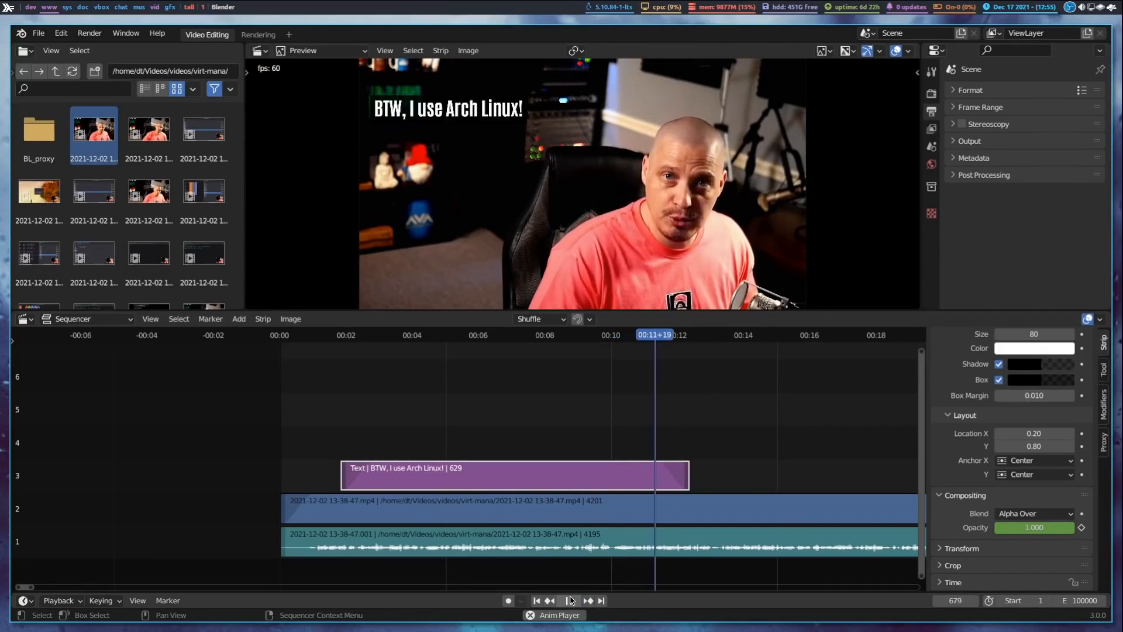
pyautogui.click(572, 601)
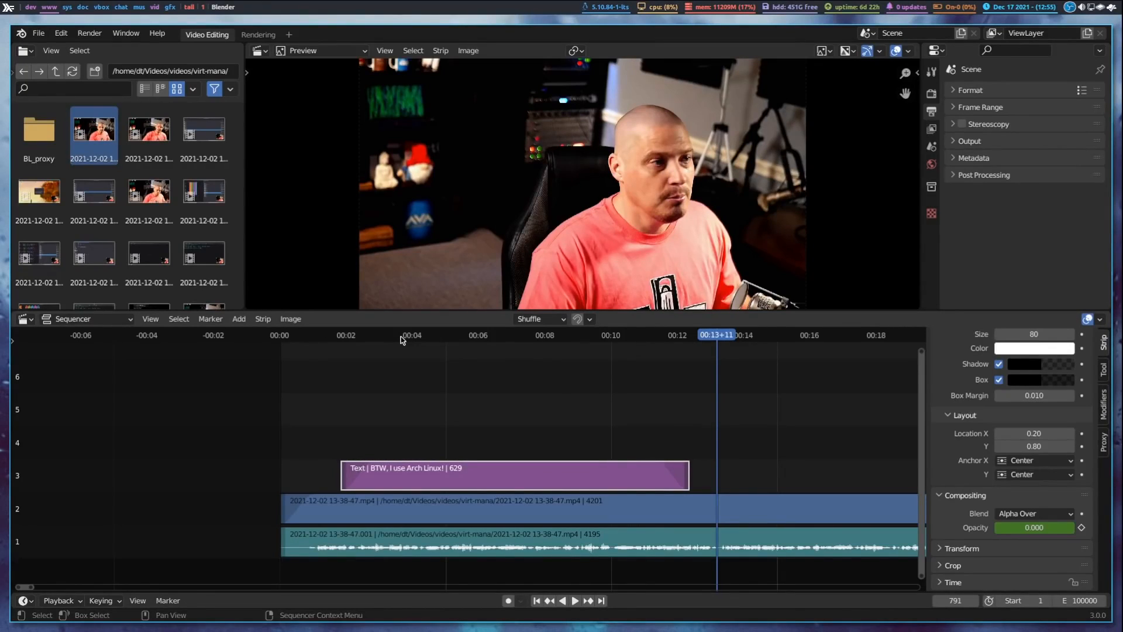
pyautogui.moveTo(402, 336); pyautogui.dragTo(812, 389)
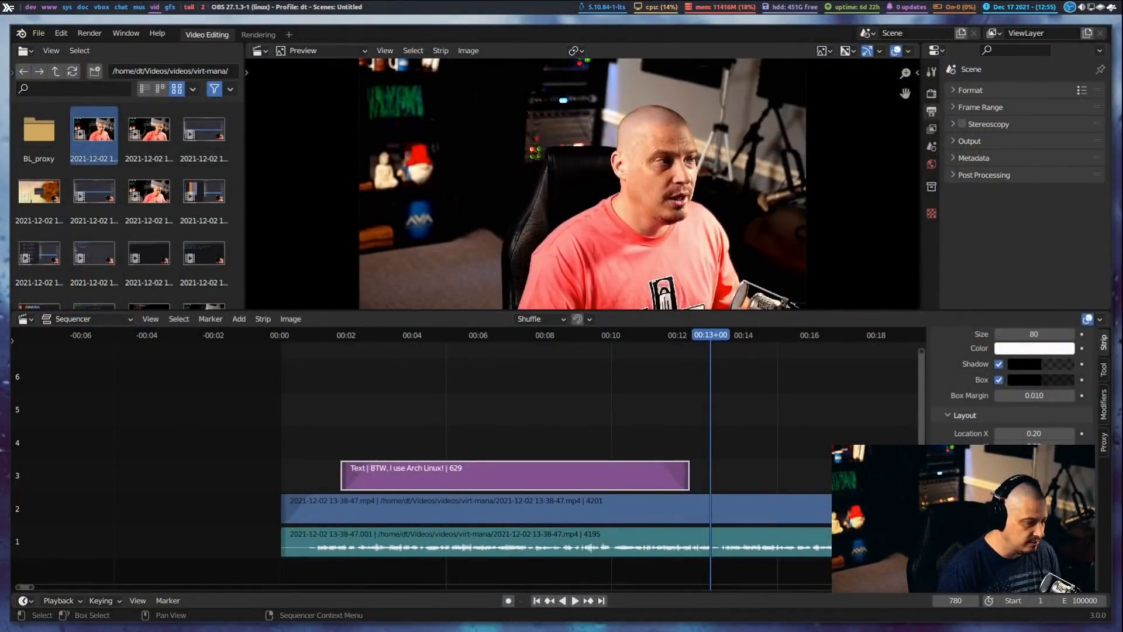
pyautogui.scroll(-1, 682, 456)
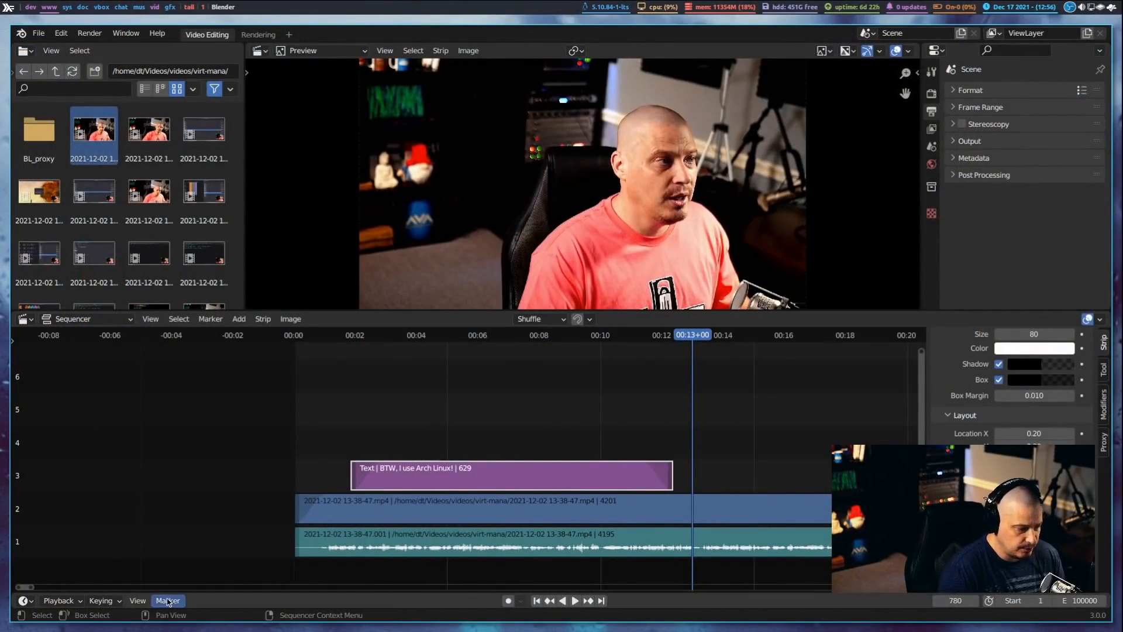
pyautogui.scroll(-2, 35, 589)
pyautogui.moveTo(36, 589); pyautogui.dragTo(86, 595)
pyautogui.click(501, 413)
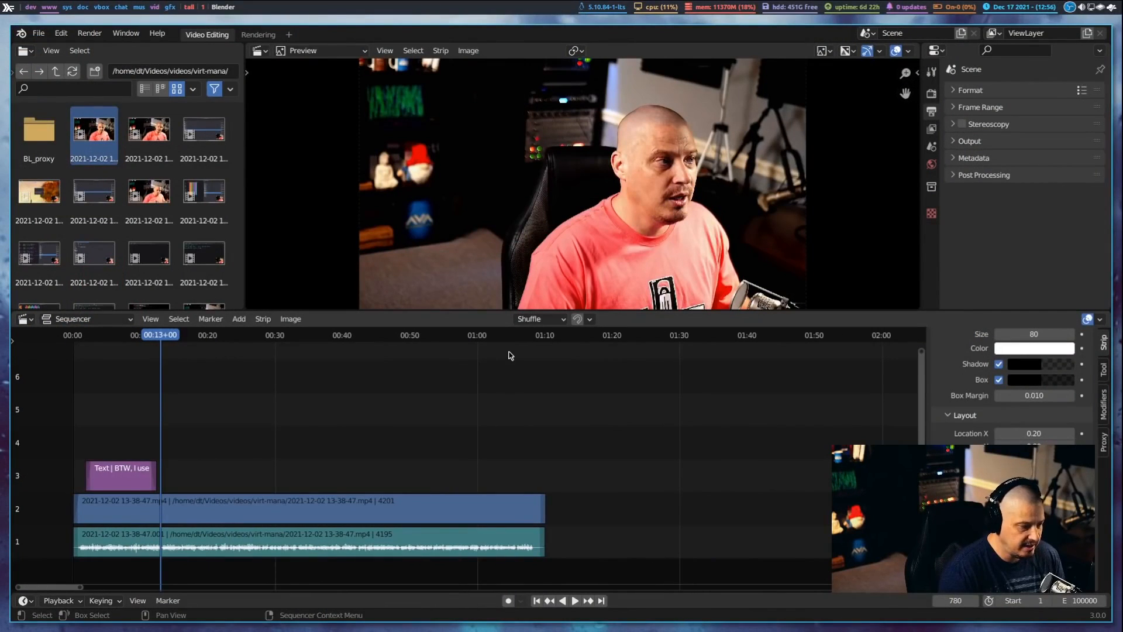
pyautogui.moveTo(489, 331); pyautogui.dragTo(548, 332)
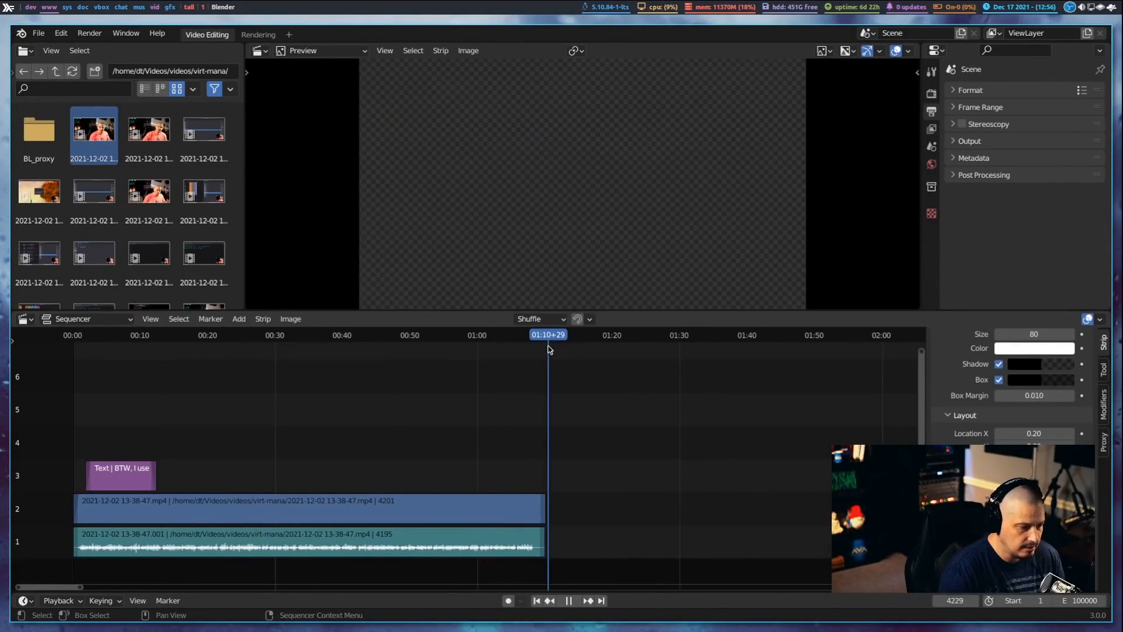
pyautogui.click(158, 157)
pyautogui.moveTo(149, 138); pyautogui.dragTo(582, 455)
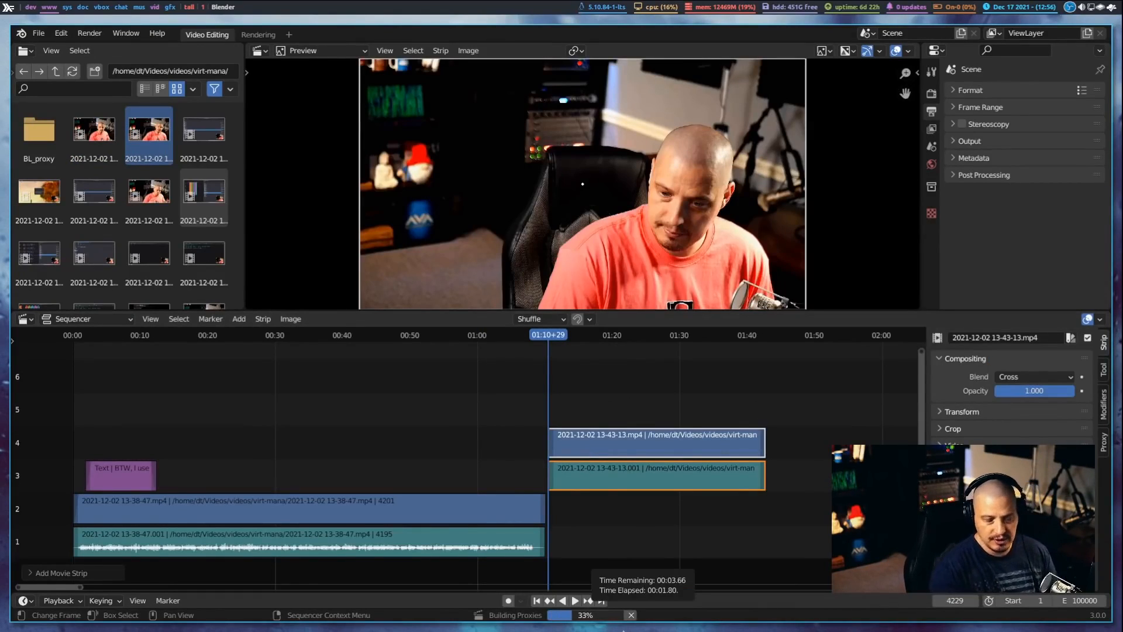
# - Enable Mono and Display Waveform for the second clip's sound strip
pyautogui.click(656, 478)
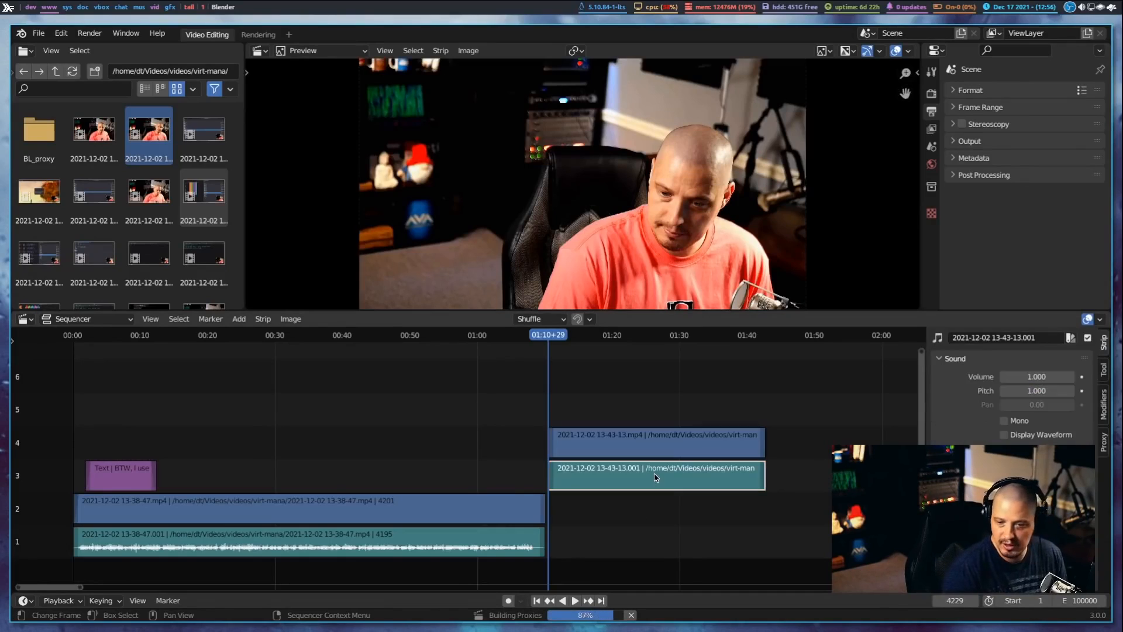
pyautogui.click(1018, 420)
pyautogui.click(1021, 436)
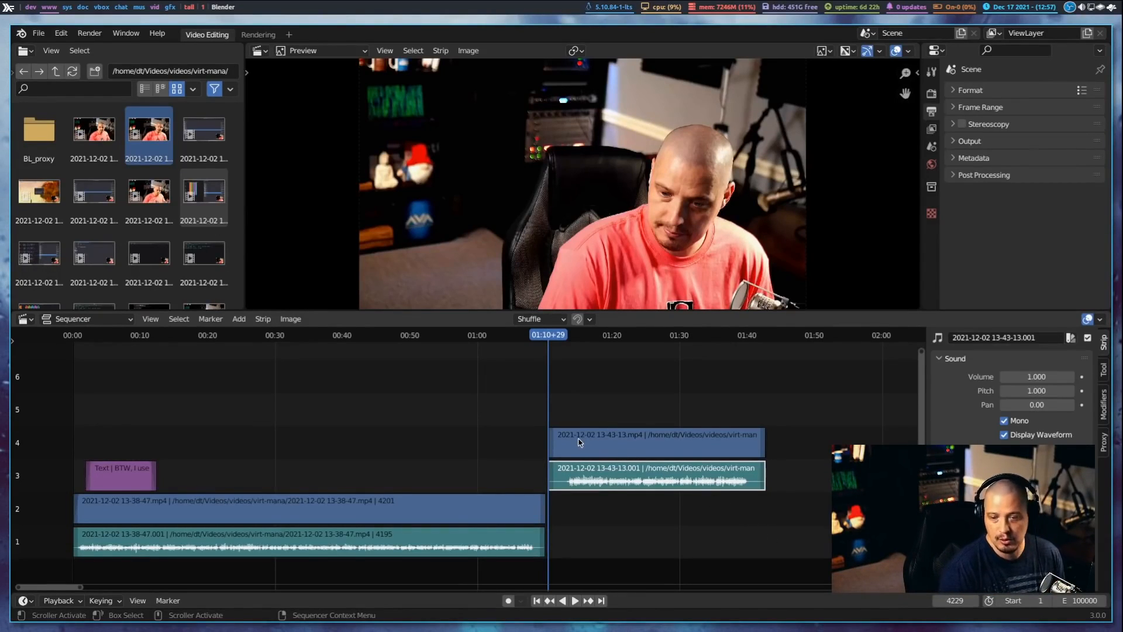
# - Trim the start of the second clip's video and sound strips together to frame 4385
pyautogui.click(518, 415)
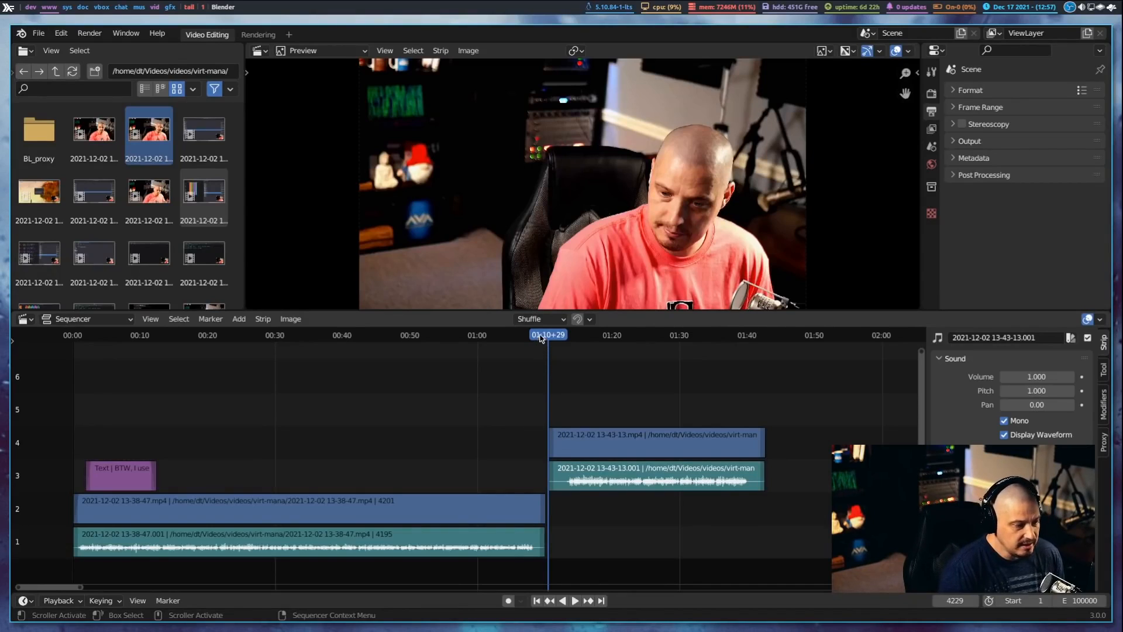
pyautogui.click(479, 335)
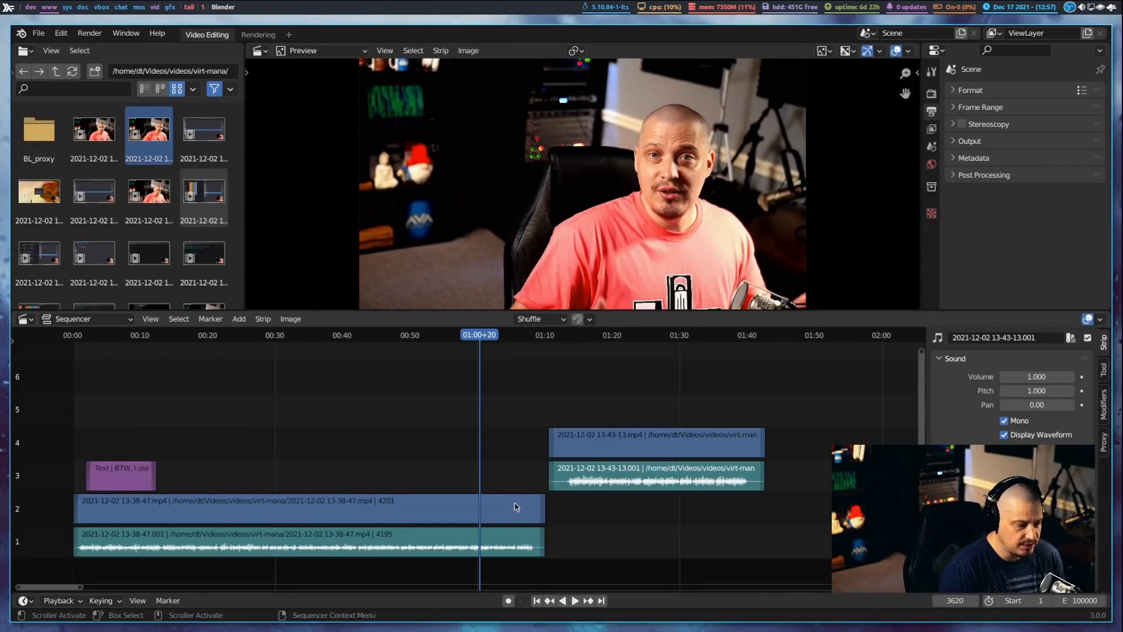
pyautogui.click(554, 447)
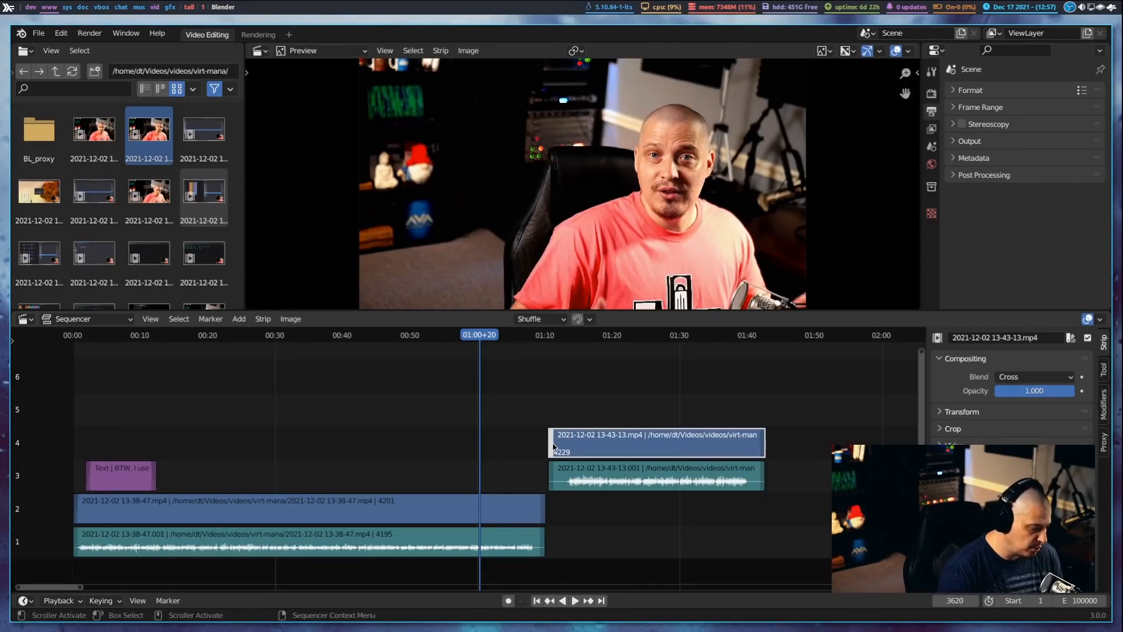
pyautogui.click(556, 420)
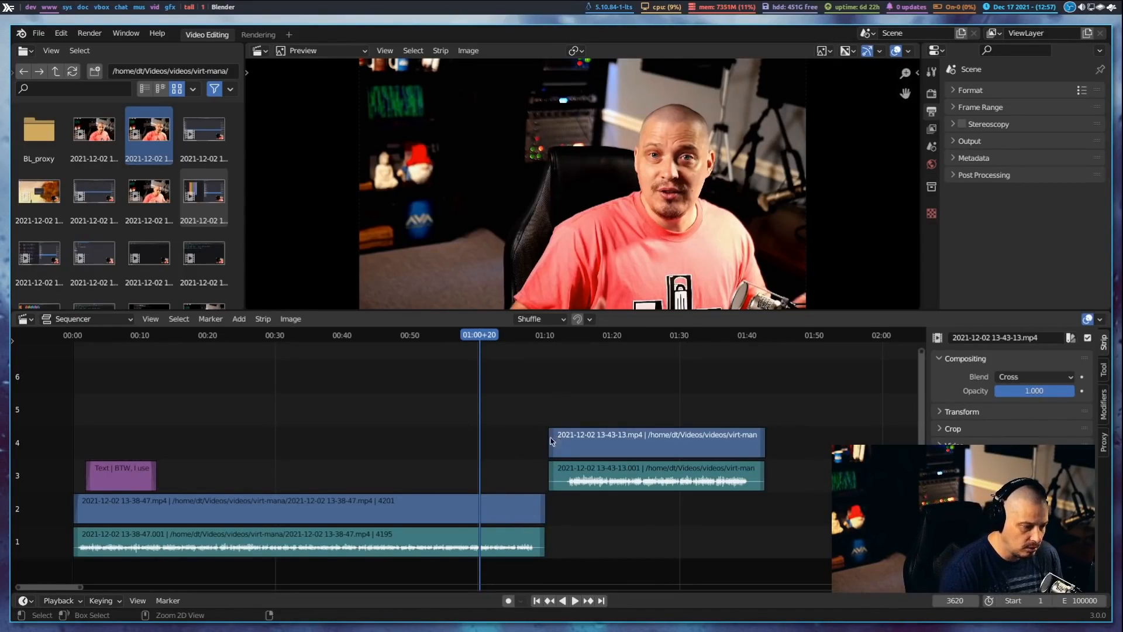
pyautogui.moveTo(550, 439); pyautogui.dragTo(567, 435)
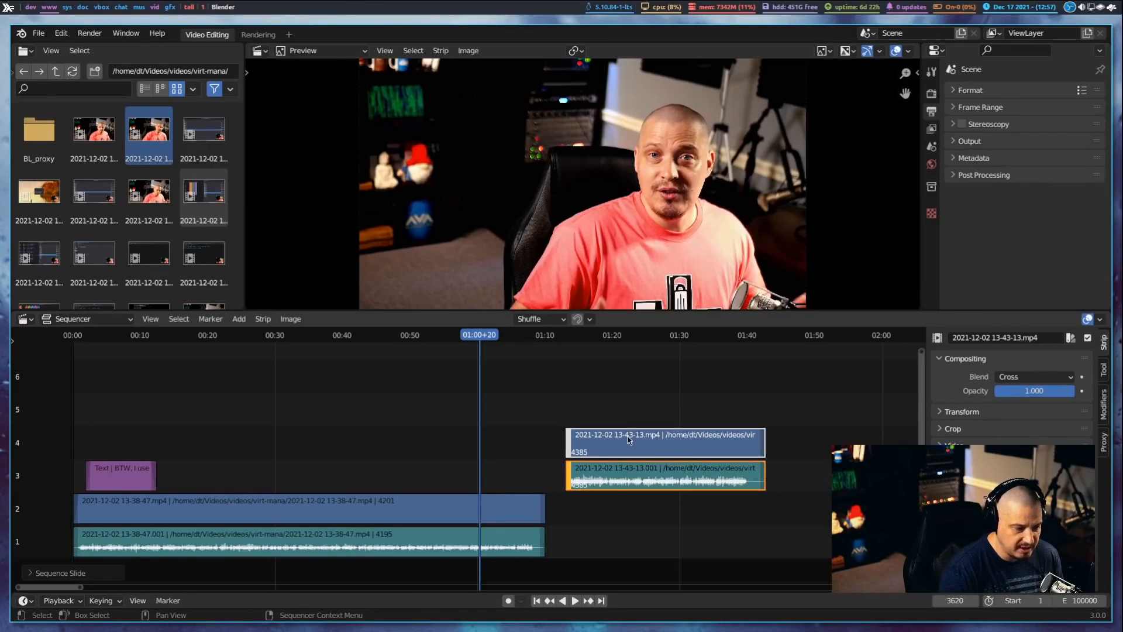
# - Move the second clip's video and sound strips together to start at about 01:07, overlapping the end of the first clip
pyautogui.click(625, 439)
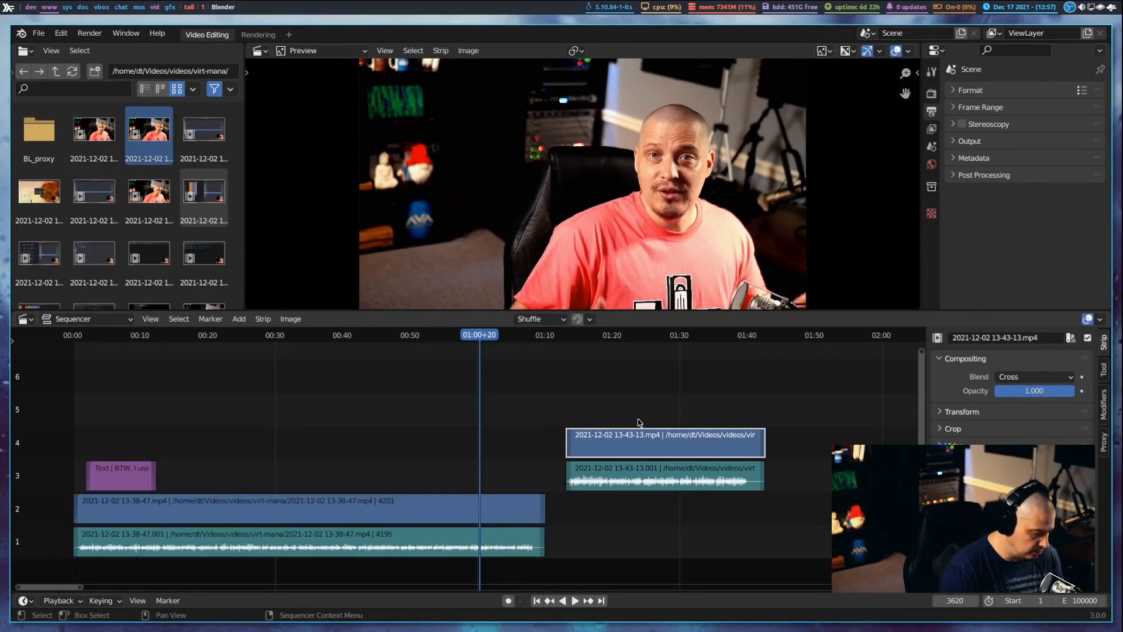
pyautogui.click(612, 453)
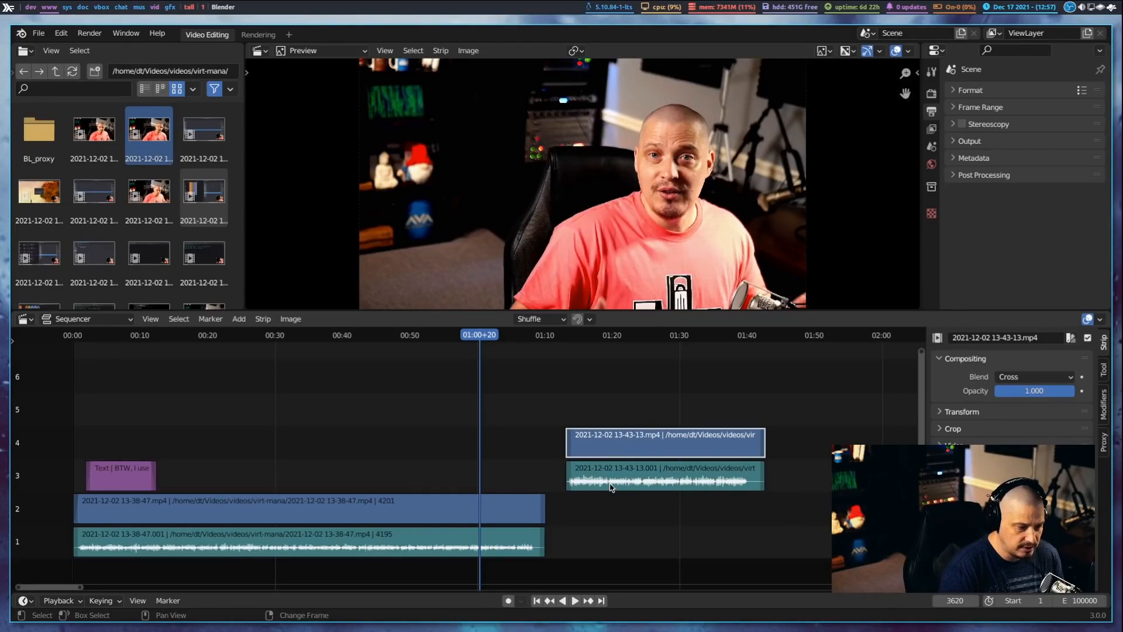
pyautogui.keyDown('shift'); pyautogui.click(611, 487); pyautogui.keyUp('shift')
pyautogui.press('g')
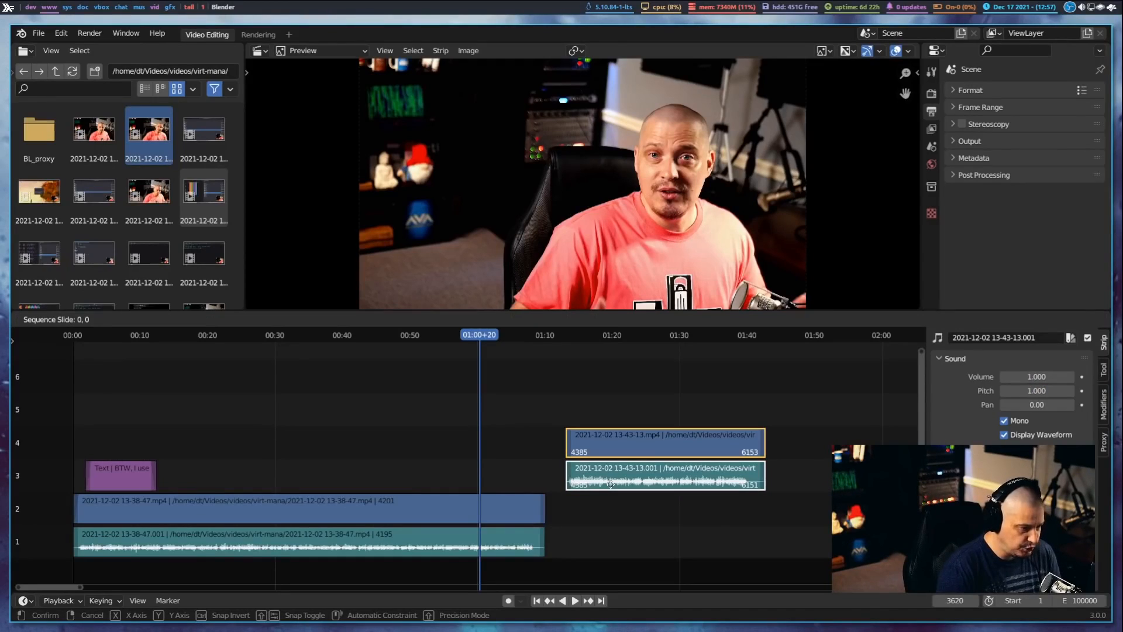
pyautogui.click(570, 480)
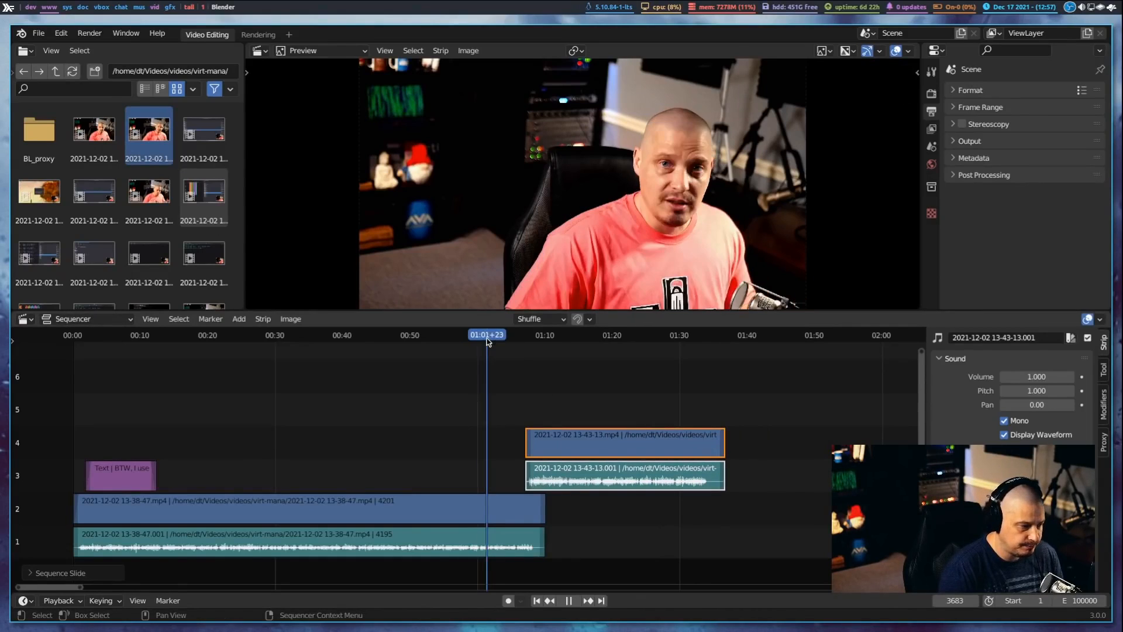
# - Play back the end of the first clip through its overlap with the second clip
pyautogui.moveTo(506, 339); pyautogui.dragTo(530, 338)
pyautogui.press('Escape')
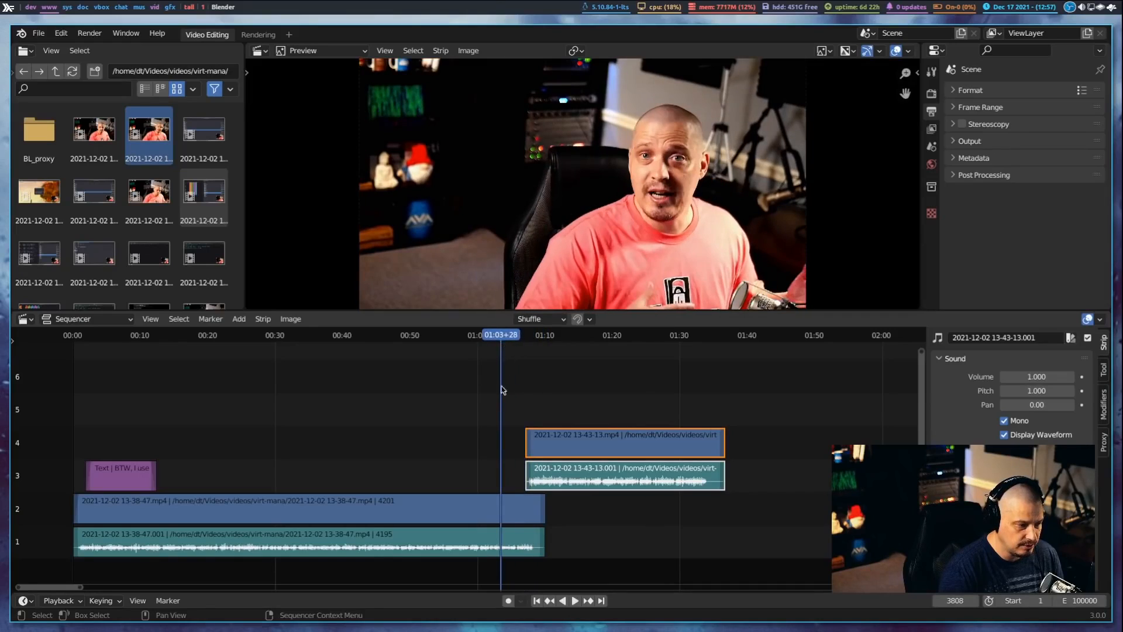
pyautogui.click(574, 603)
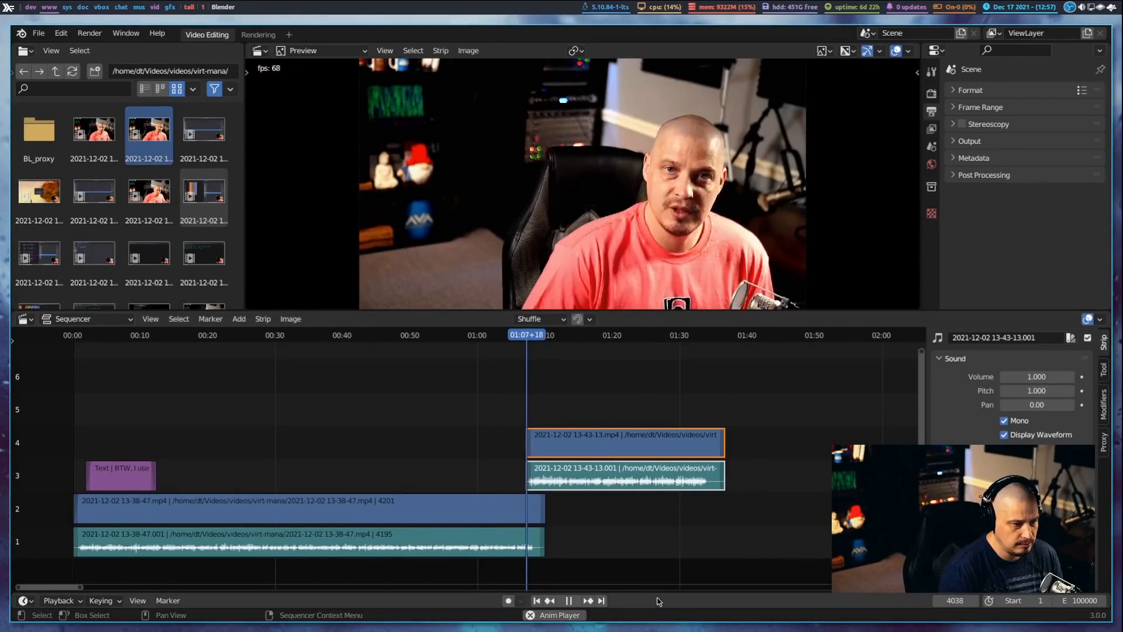
pyautogui.click(569, 601)
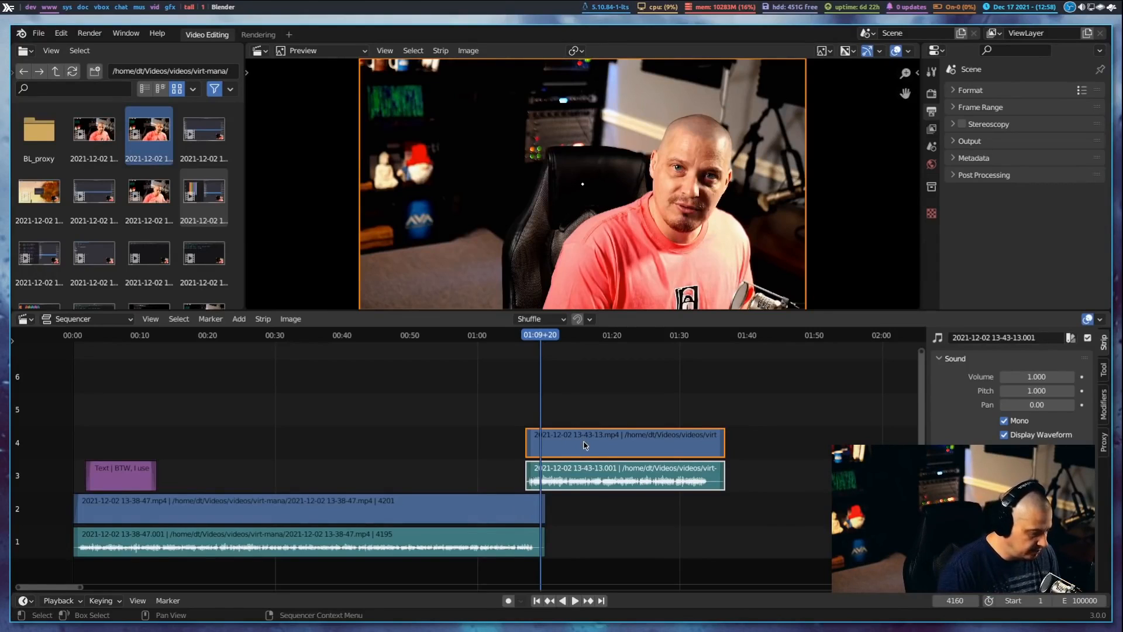
# - Move the second clip's strips down to channels 1 and 2, starting at frame 4712 with a gap after the first clip
pyautogui.press('g')
pyautogui.click(662, 512)
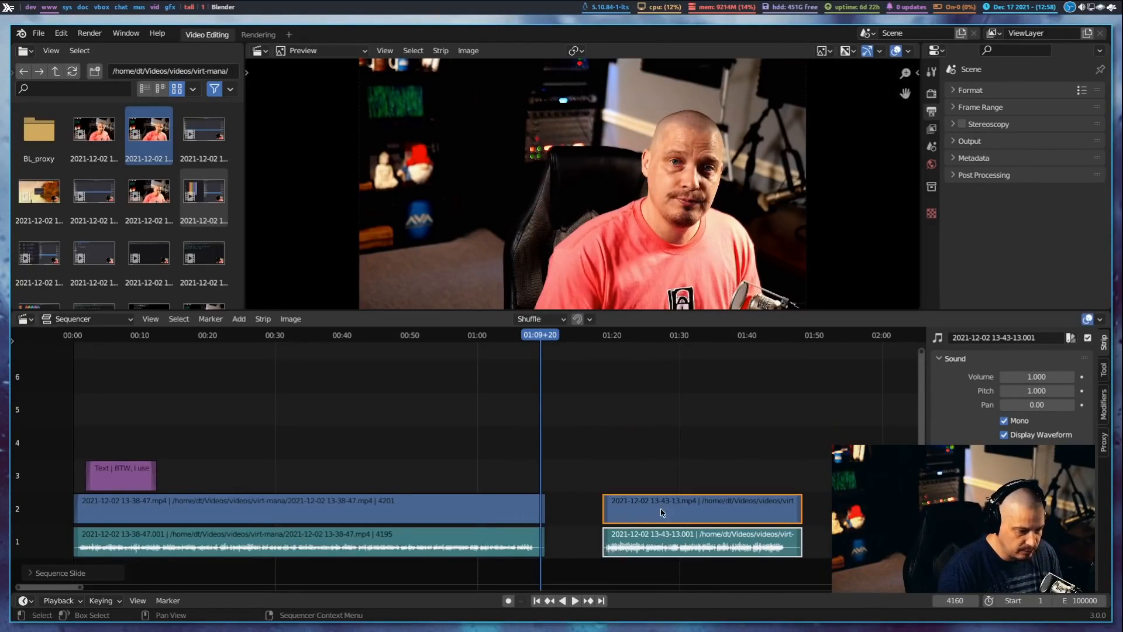
pyautogui.click(495, 468)
pyautogui.click(468, 336)
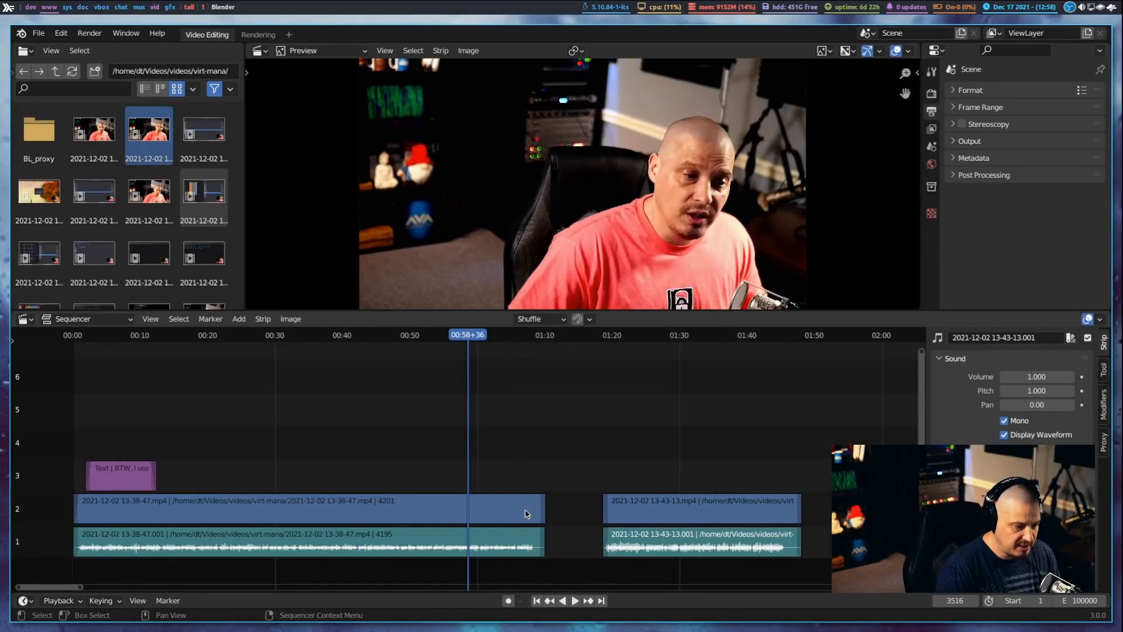
pyautogui.scroll(4, 533, 515)
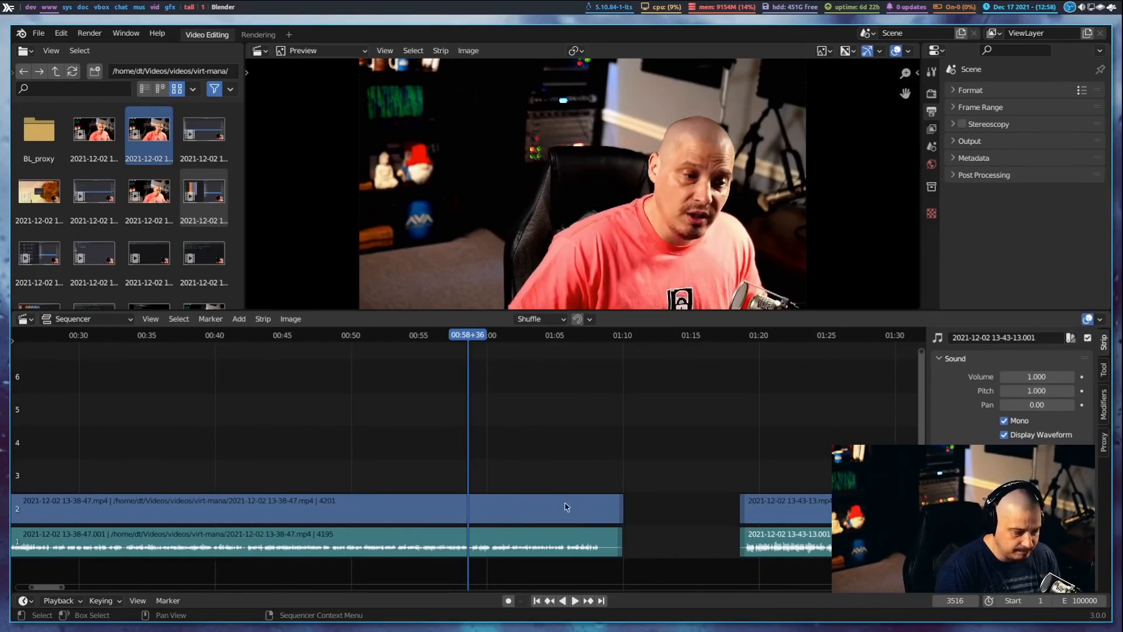
pyautogui.click(622, 509)
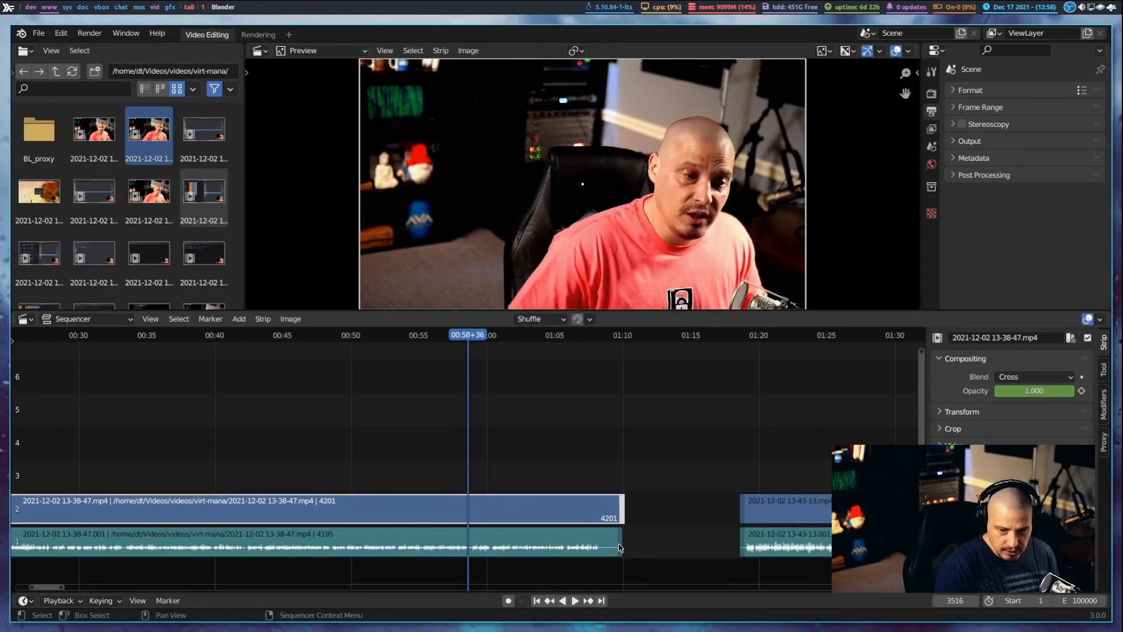
pyautogui.click(617, 424)
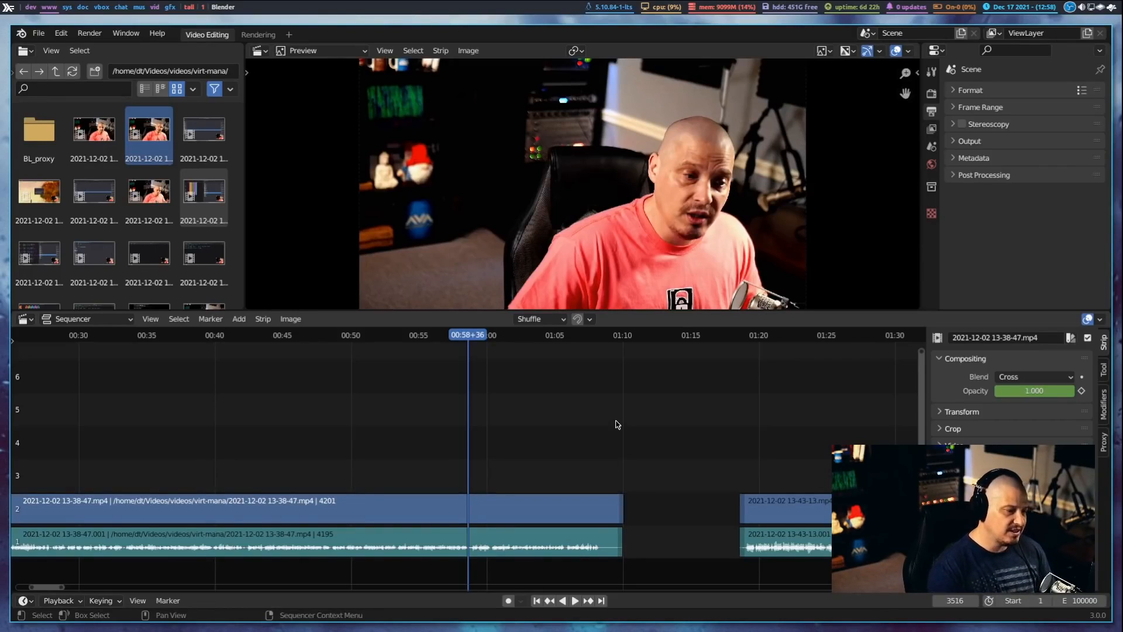
pyautogui.keyDown('ctrl'); pyautogui.click(744, 514); pyautogui.keyUp('ctrl')
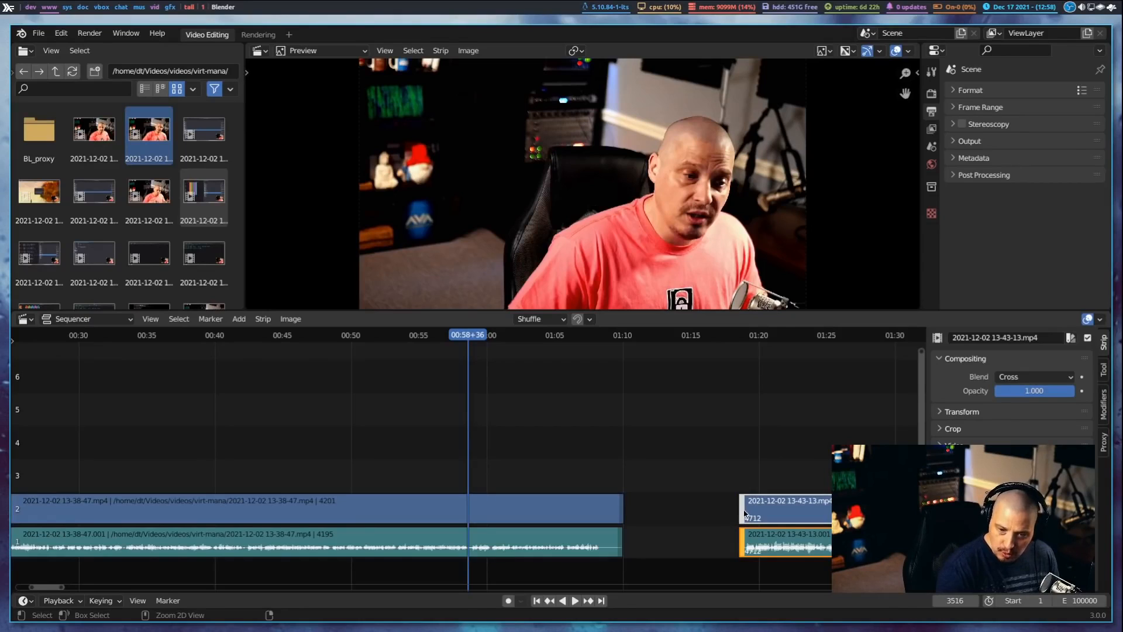
pyautogui.click(631, 483)
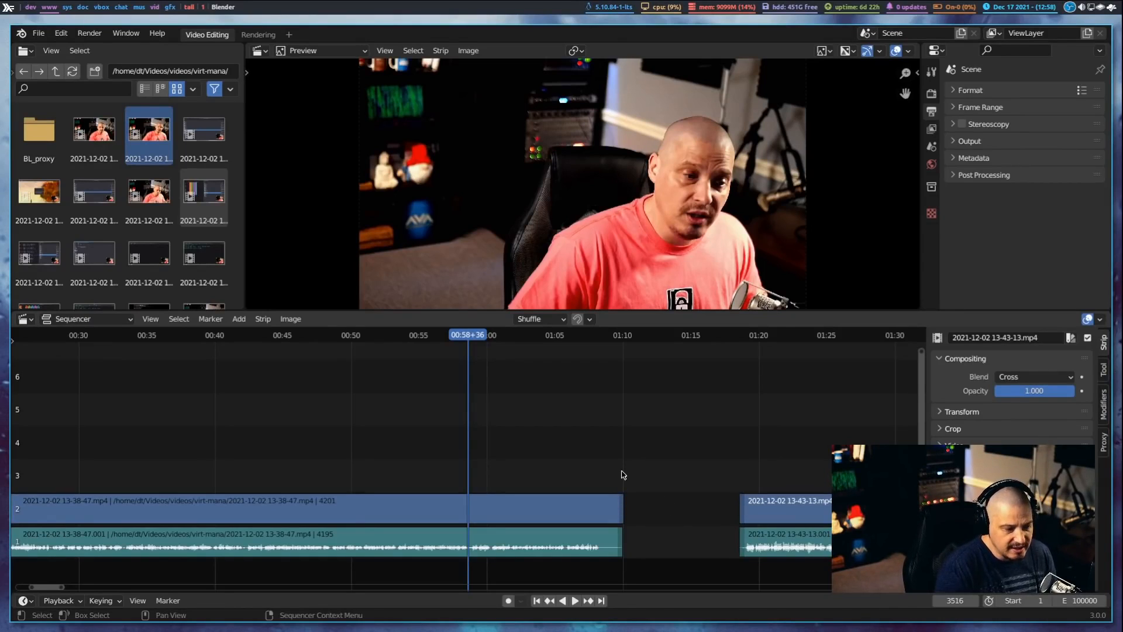
# - Scrub through the last seconds of the first clip, up to 01:09+29, to look for a cut point
pyautogui.moveTo(580, 337)
pyautogui.mouseDown()
pyautogui.moveTo(591, 337)
pyautogui.moveTo(578, 342)
pyautogui.mouseUp()
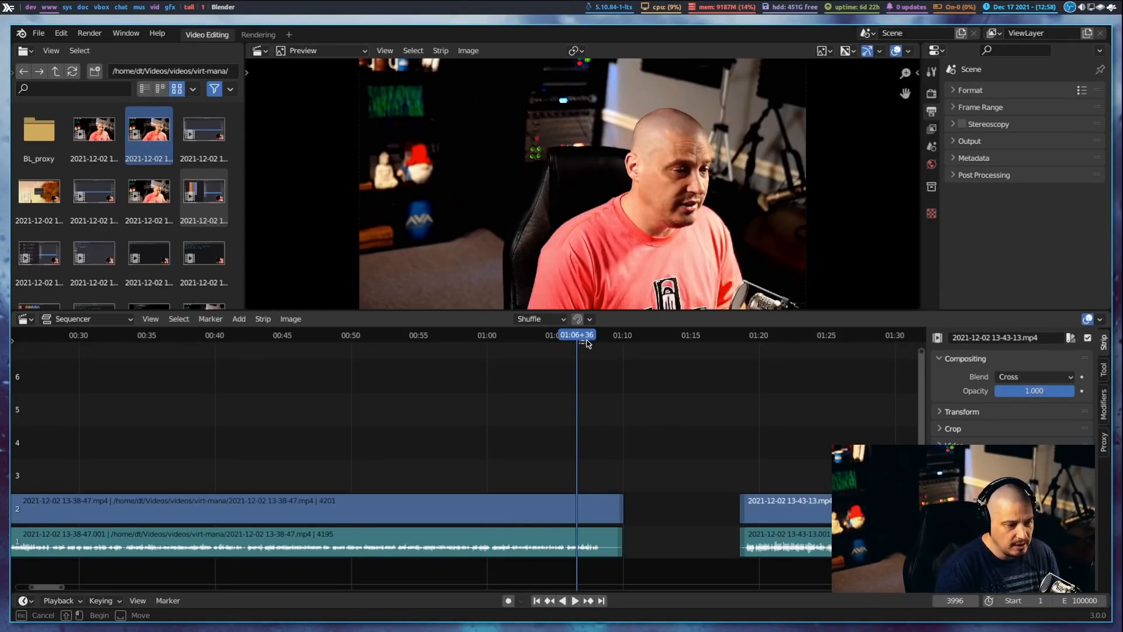
pyautogui.press('b')
pyautogui.moveTo(615, 336); pyautogui.dragTo(616, 512)
pyautogui.click(607, 544)
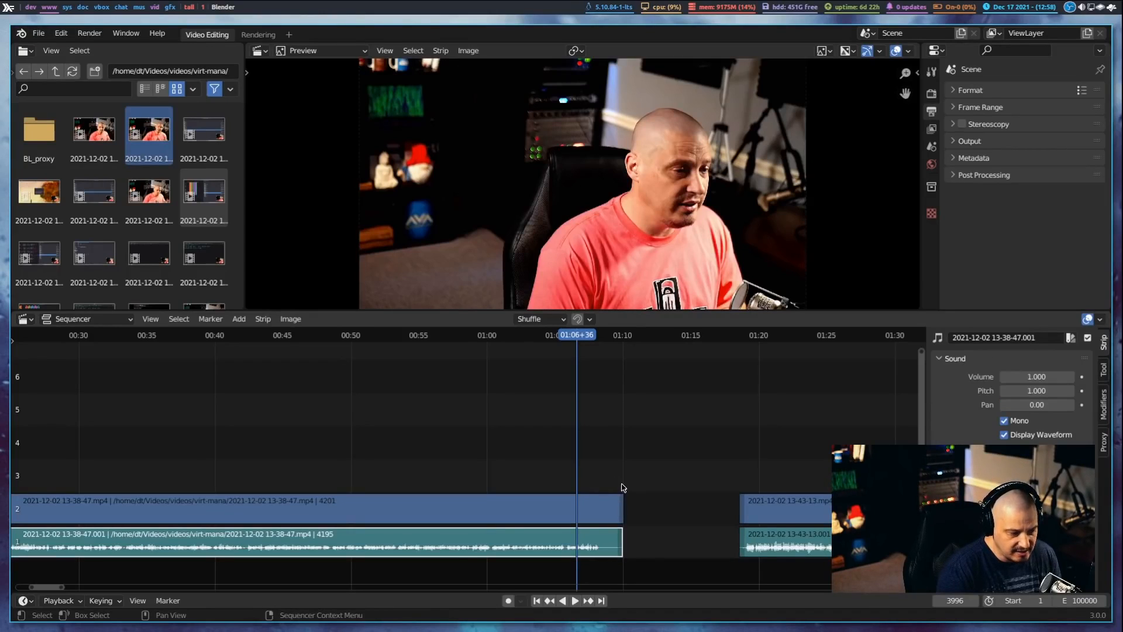
pyautogui.moveTo(611, 333); pyautogui.dragTo(616, 335)
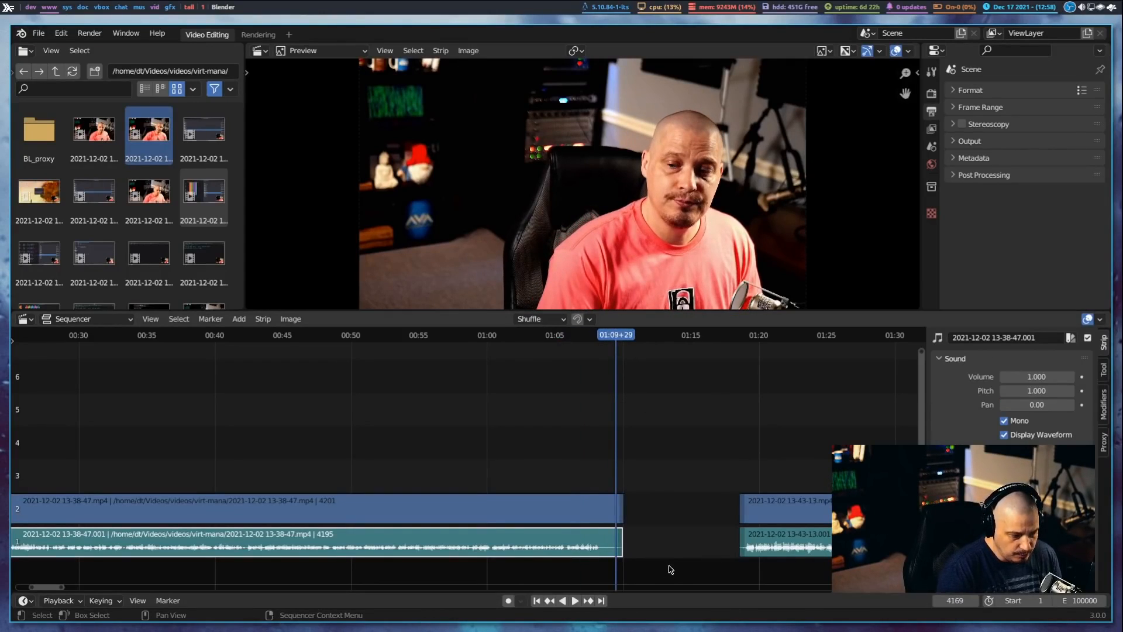
# - Trim the end of the first clip's video strip to frame 4193
pyautogui.click(621, 513)
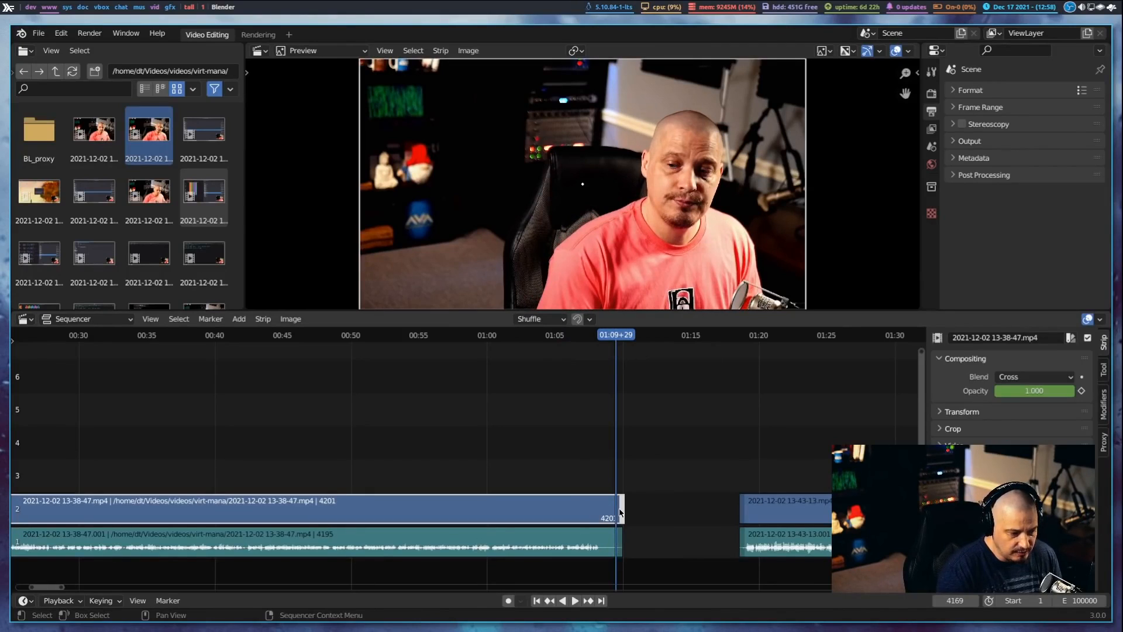
pyautogui.click(592, 336)
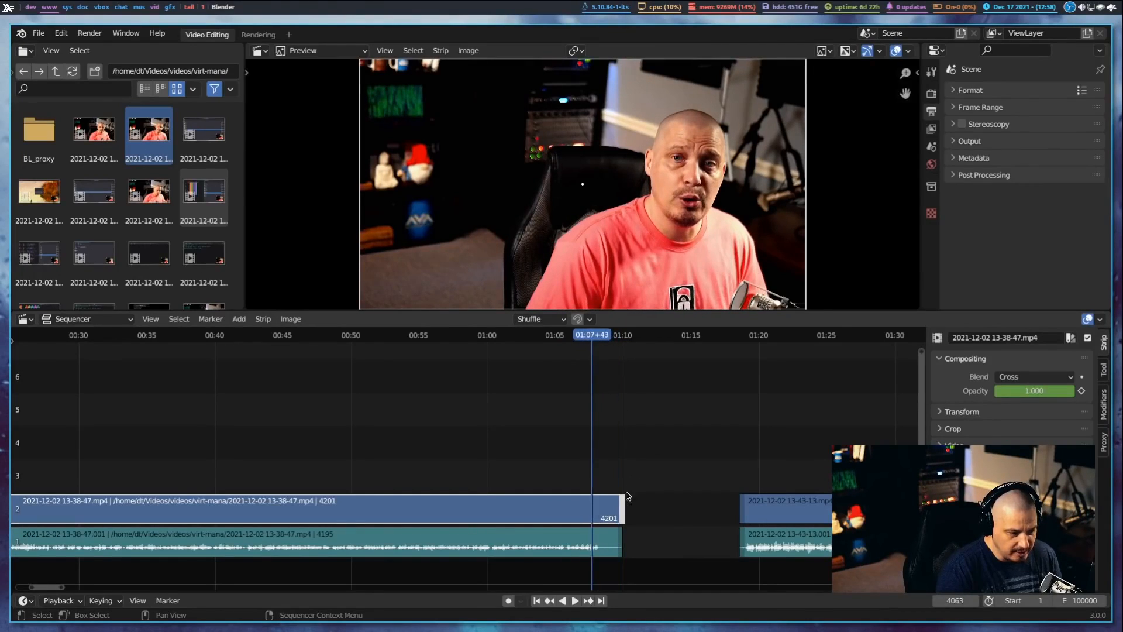
pyautogui.click(613, 547)
pyautogui.click(618, 516)
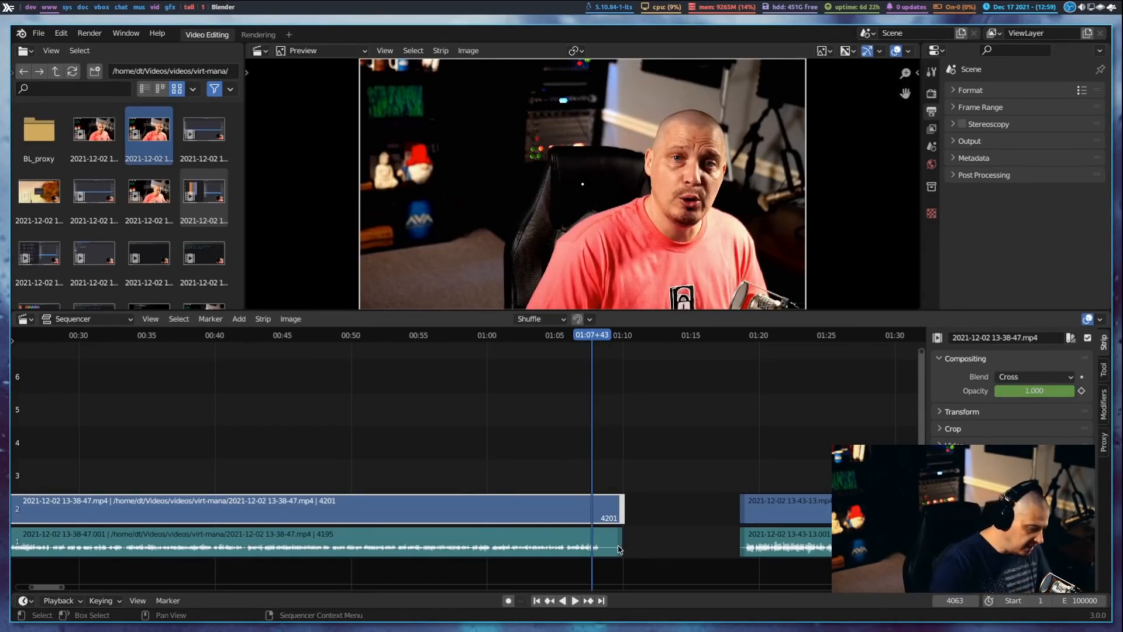
pyautogui.press('g')
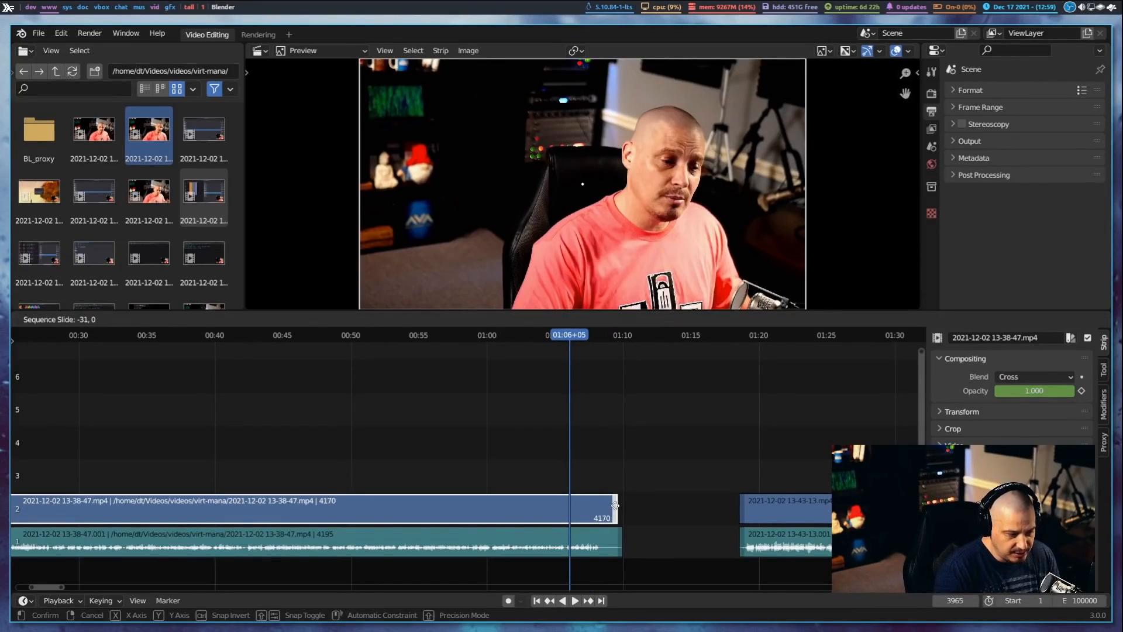
pyautogui.click(622, 500)
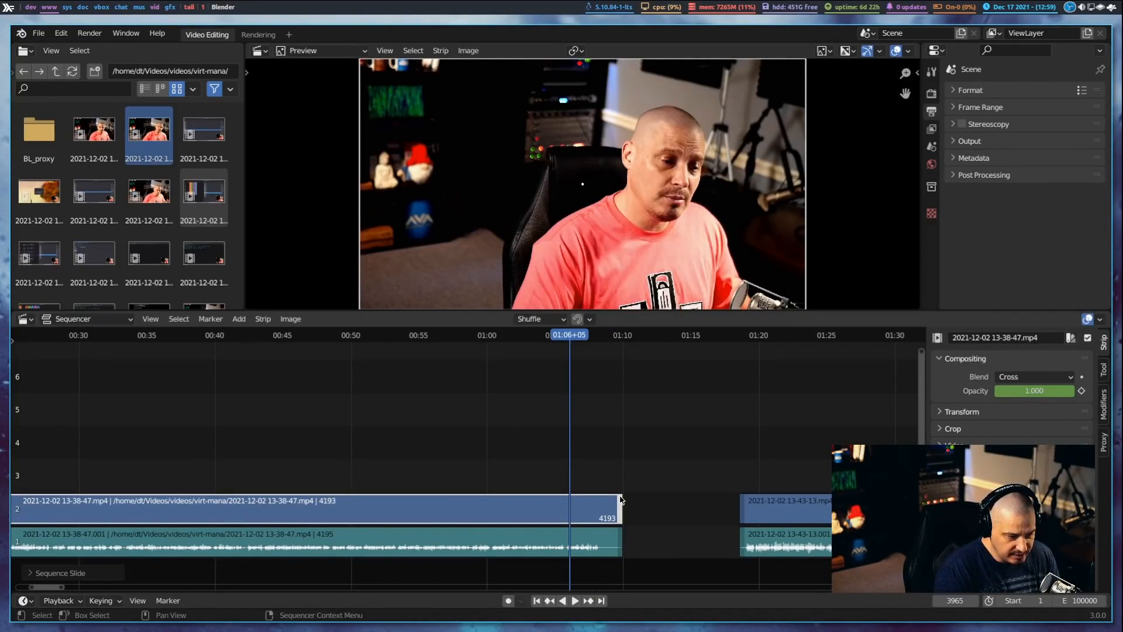
pyautogui.click(625, 517)
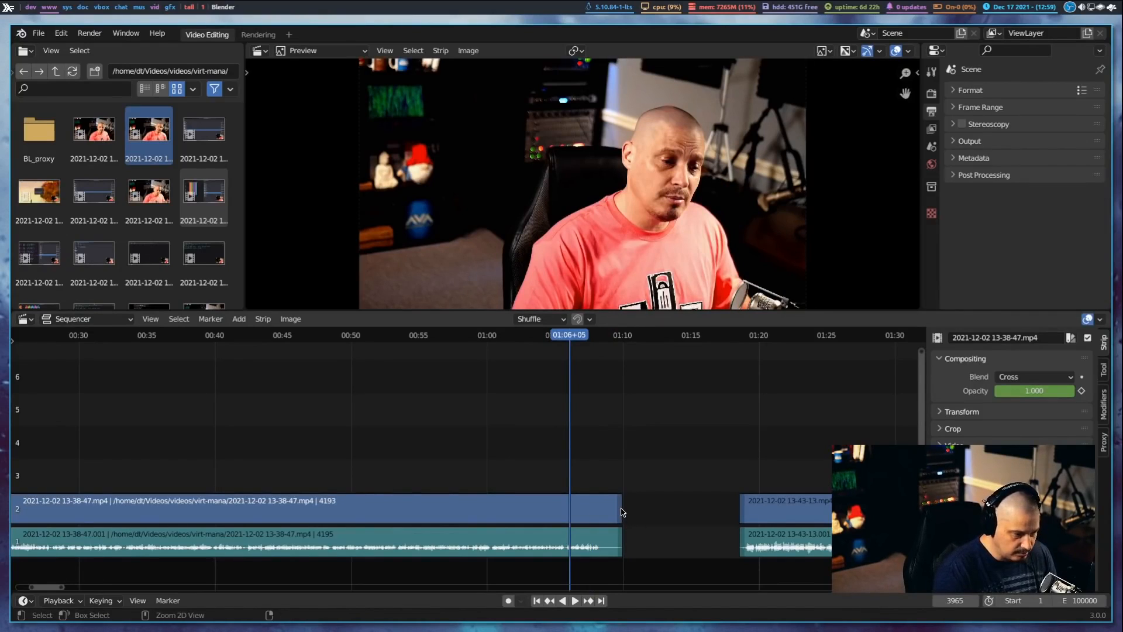
pyautogui.click(621, 512)
pyautogui.click(620, 539)
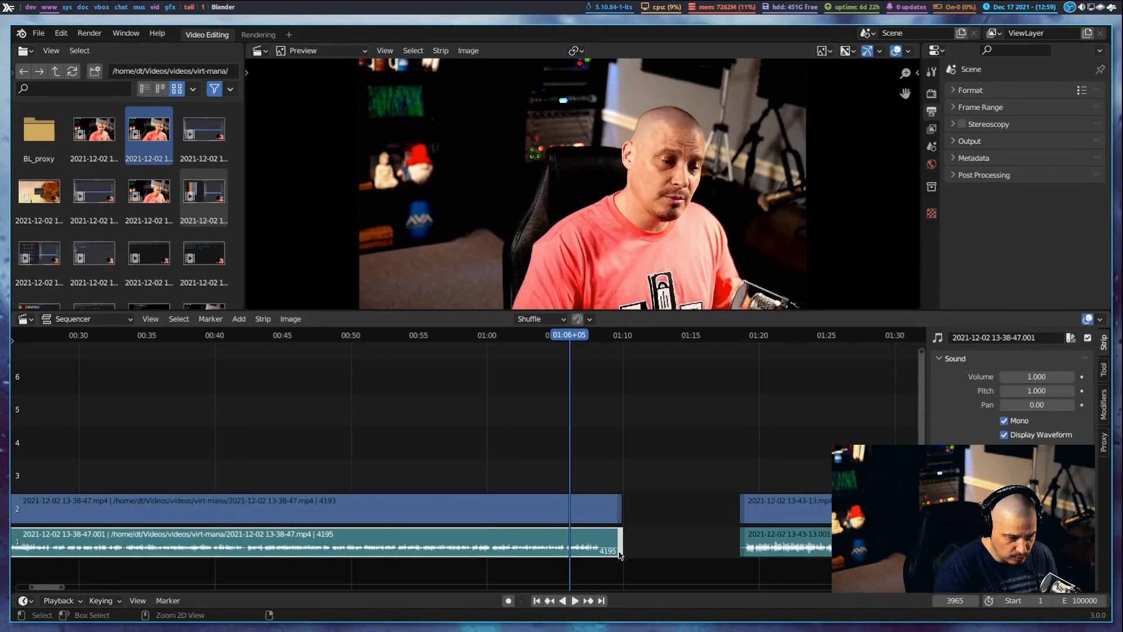
pyautogui.click(619, 516)
pyautogui.moveTo(621, 515); pyautogui.dragTo(621, 513)
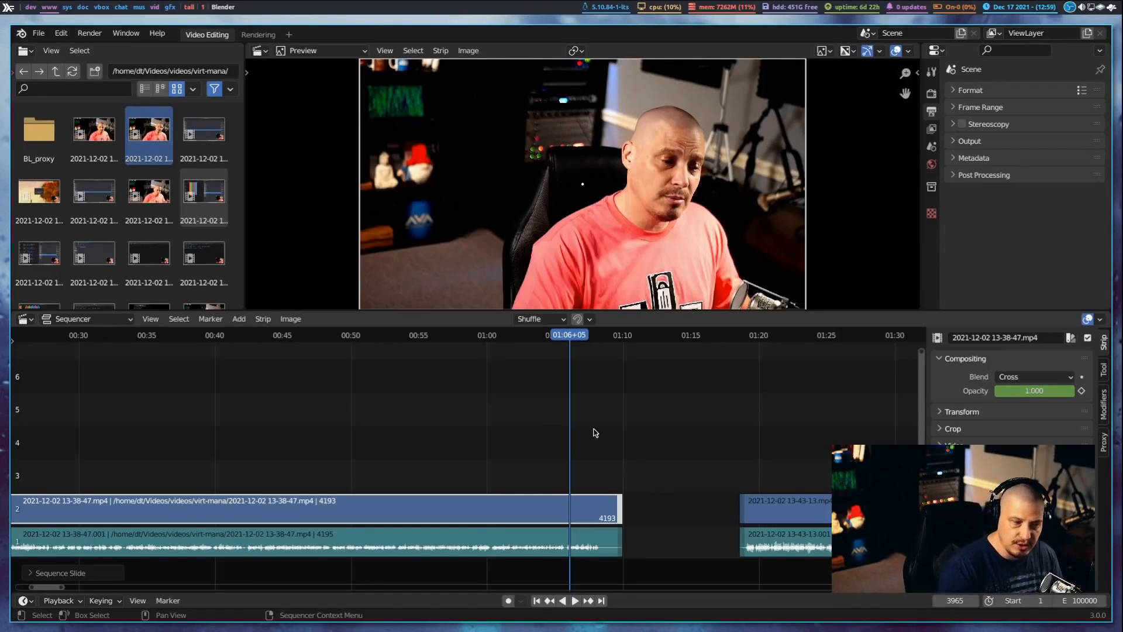
pyautogui.click(611, 518)
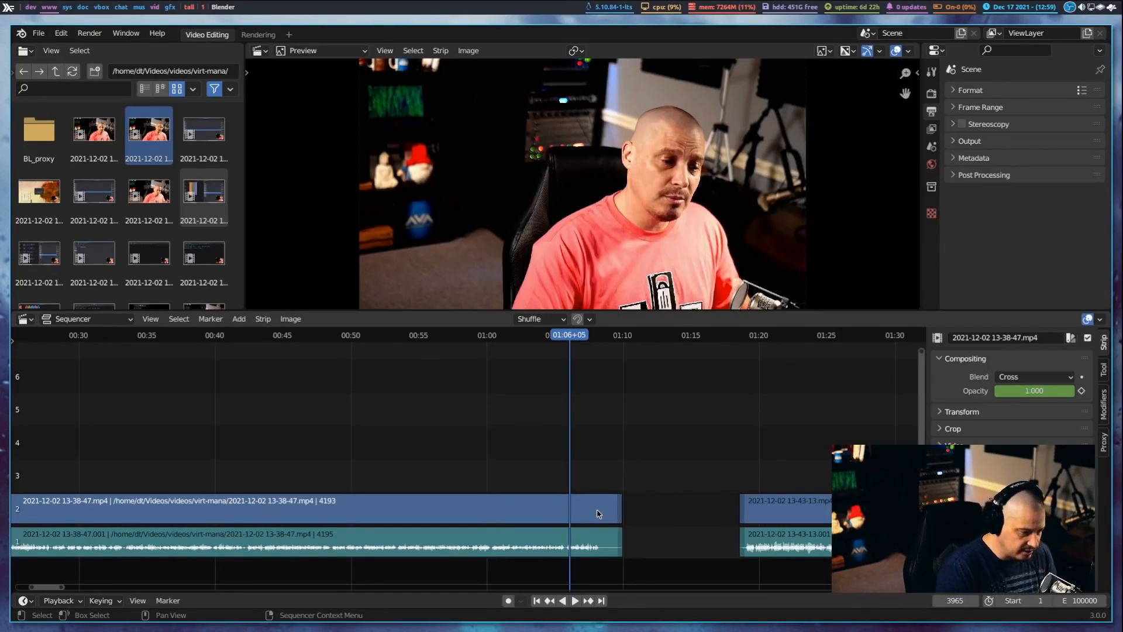
# - Split the first clip's video and sound strips together at 01:08+27, near the clip's end
pyautogui.click(597, 514)
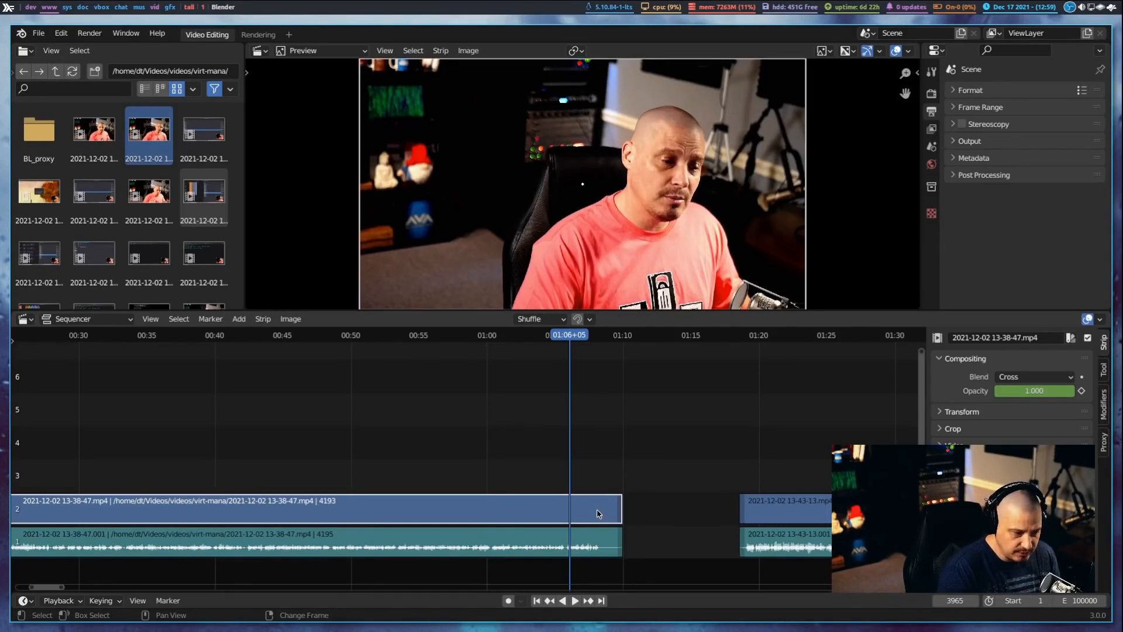
pyautogui.keyDown('shift'); pyautogui.click(599, 557); pyautogui.keyUp('shift')
pyautogui.press('space')
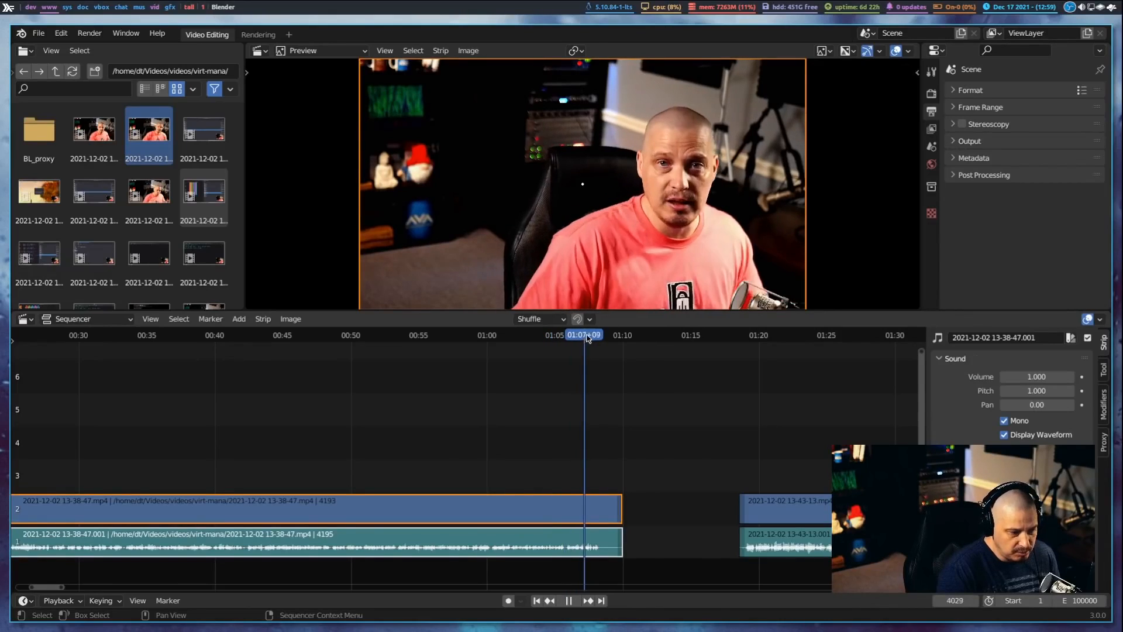
pyautogui.press('space')
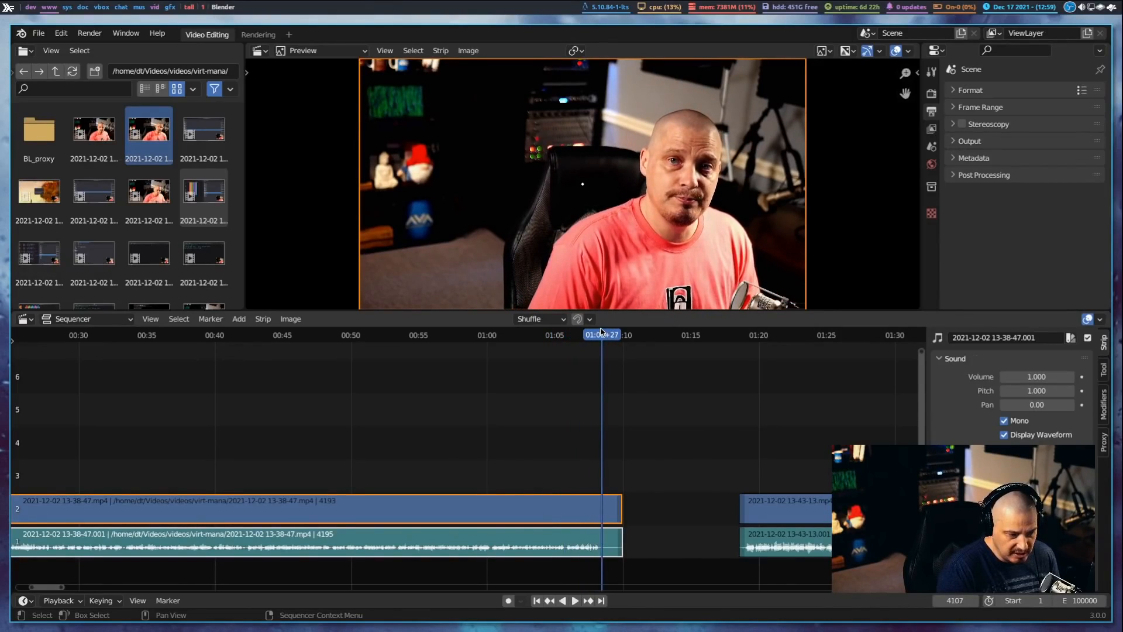
pyautogui.press('k')
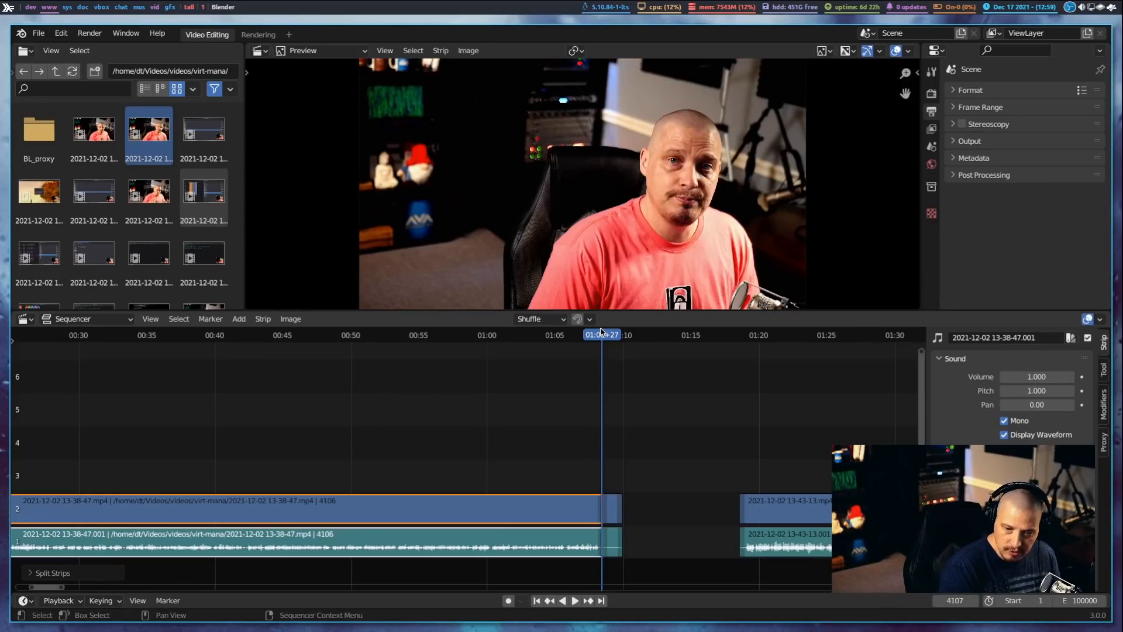
# - Delete the leftover video and sound pieces of the first clip after the cut at 01:08+27
pyautogui.moveTo(590, 345); pyautogui.dragTo(582, 346)
pyautogui.click(613, 509)
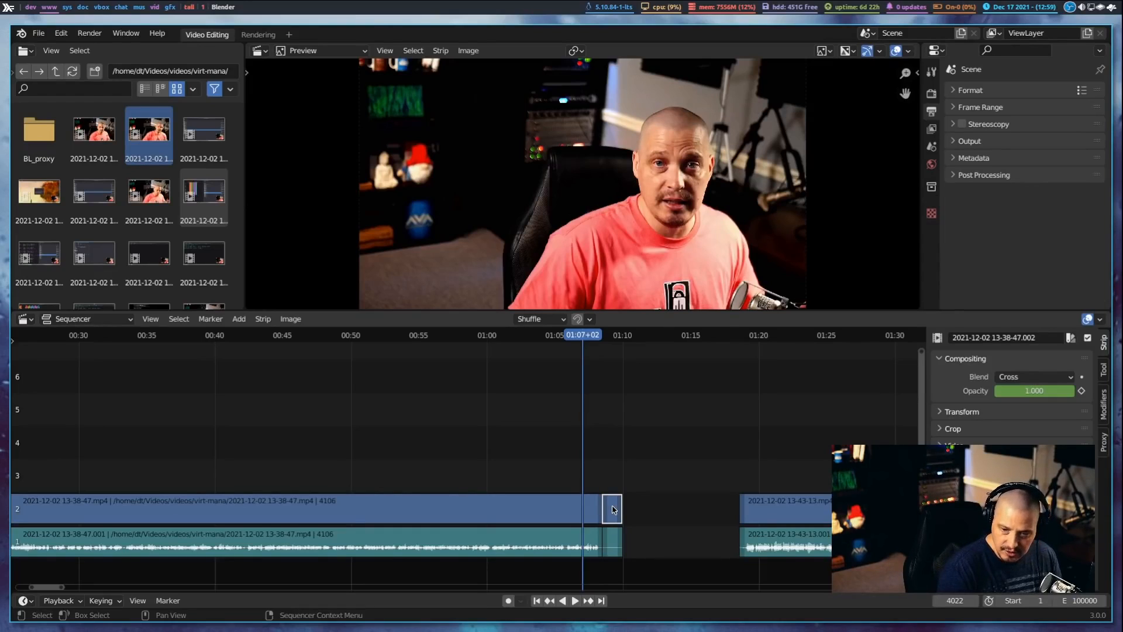
pyautogui.press('Delete')
pyautogui.click(622, 536)
pyautogui.press('Delete')
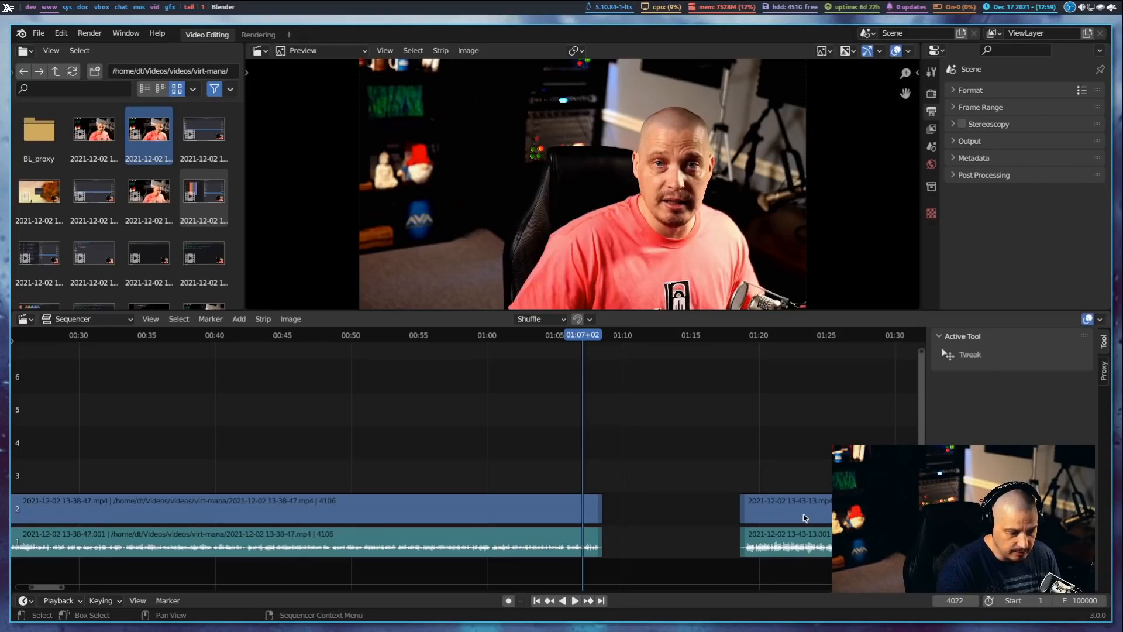
# - Slide the second clip's video and sound strips together back against the end of the first clip, starting at frame 4107
pyautogui.click(805, 518)
pyautogui.keyDown('shift'); pyautogui.click(784, 549); pyautogui.keyUp('shift')
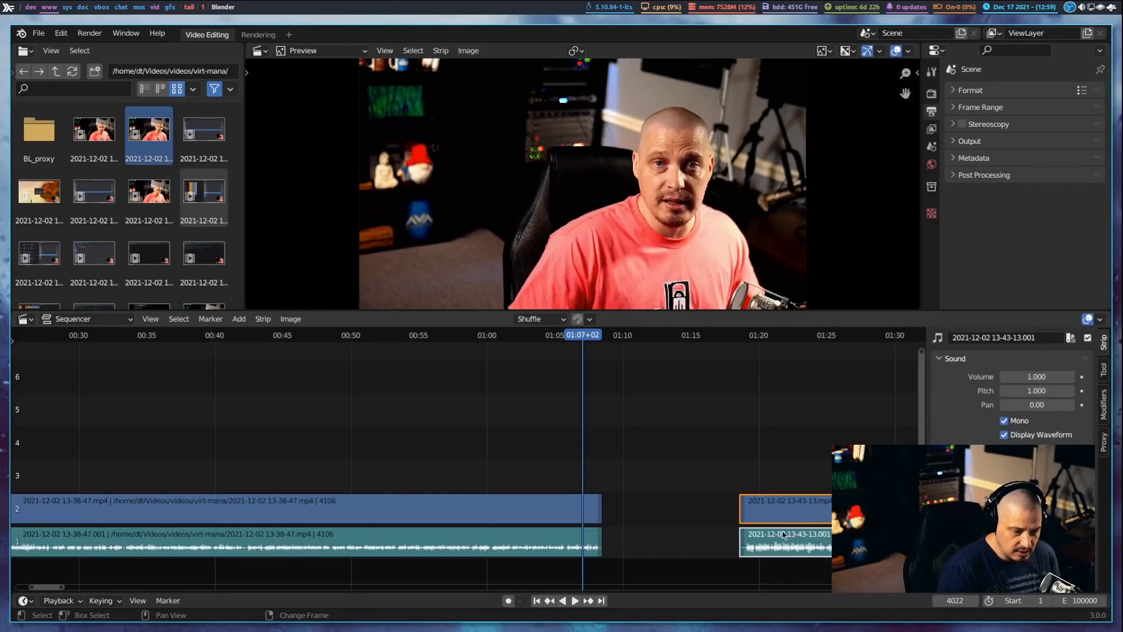
pyautogui.press('g')
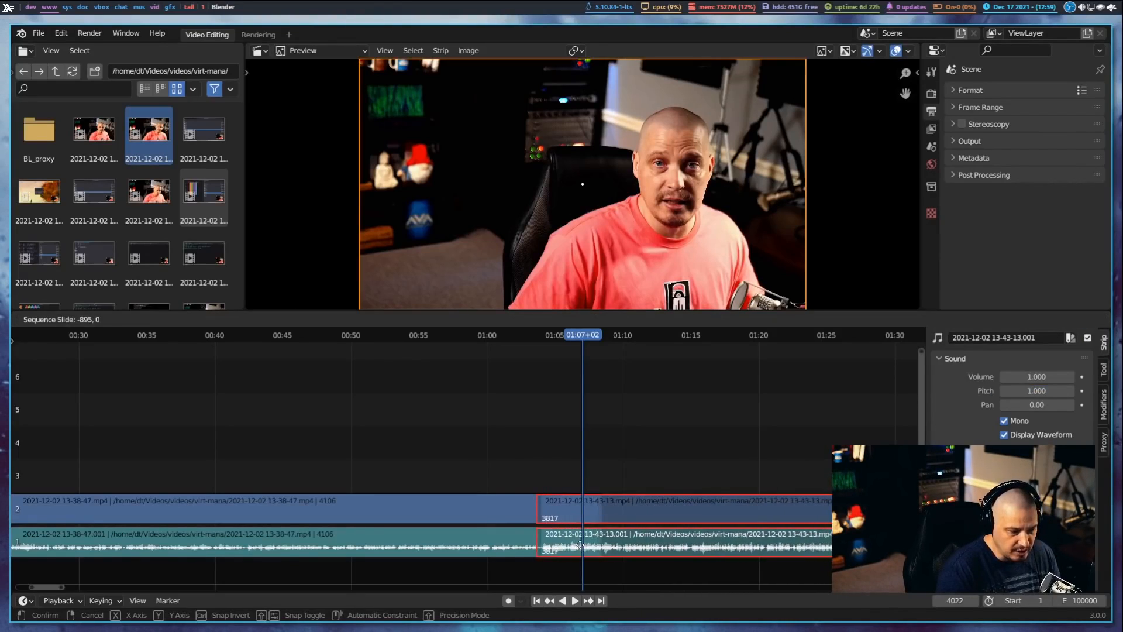
pyautogui.click(581, 546)
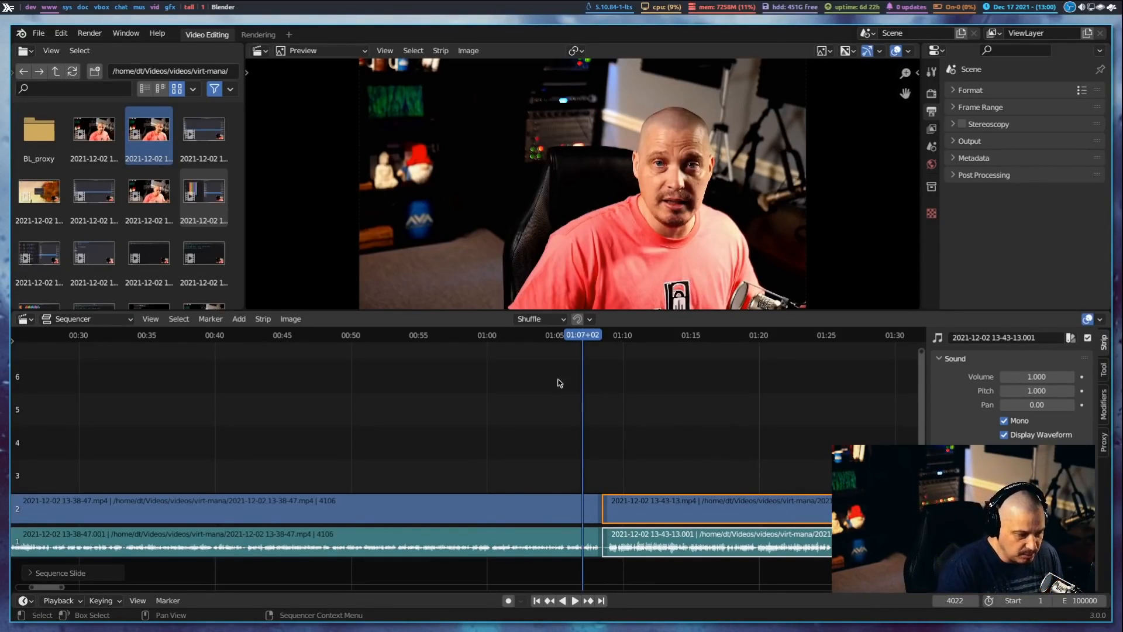
# - Play the sequence from 01:04+58 across the join between the two clips
pyautogui.click(555, 342)
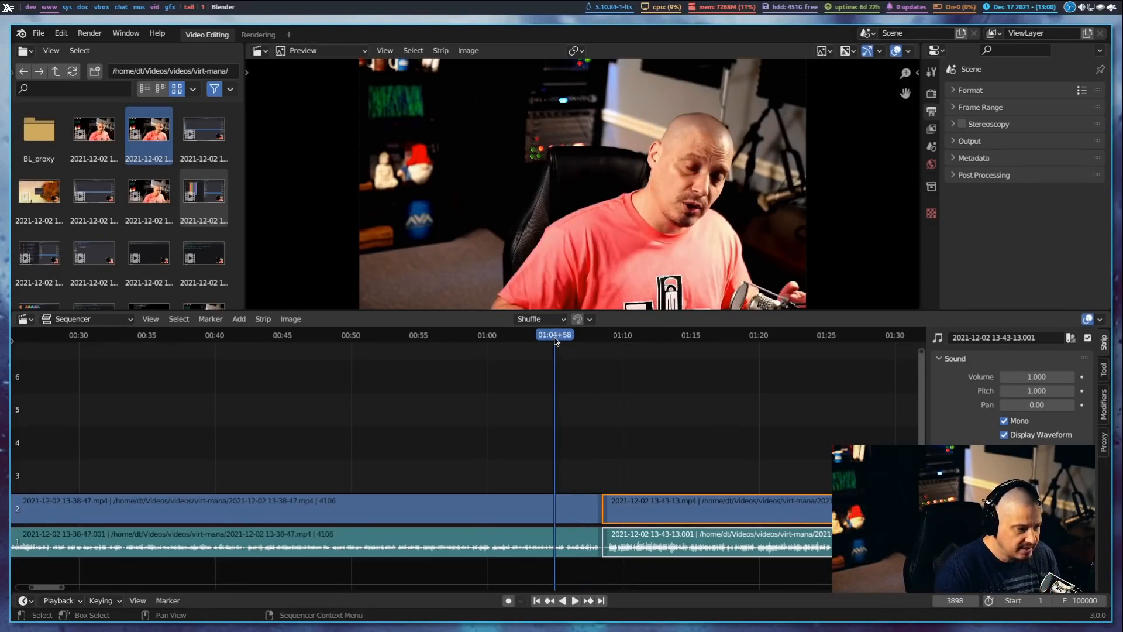
pyautogui.click(575, 600)
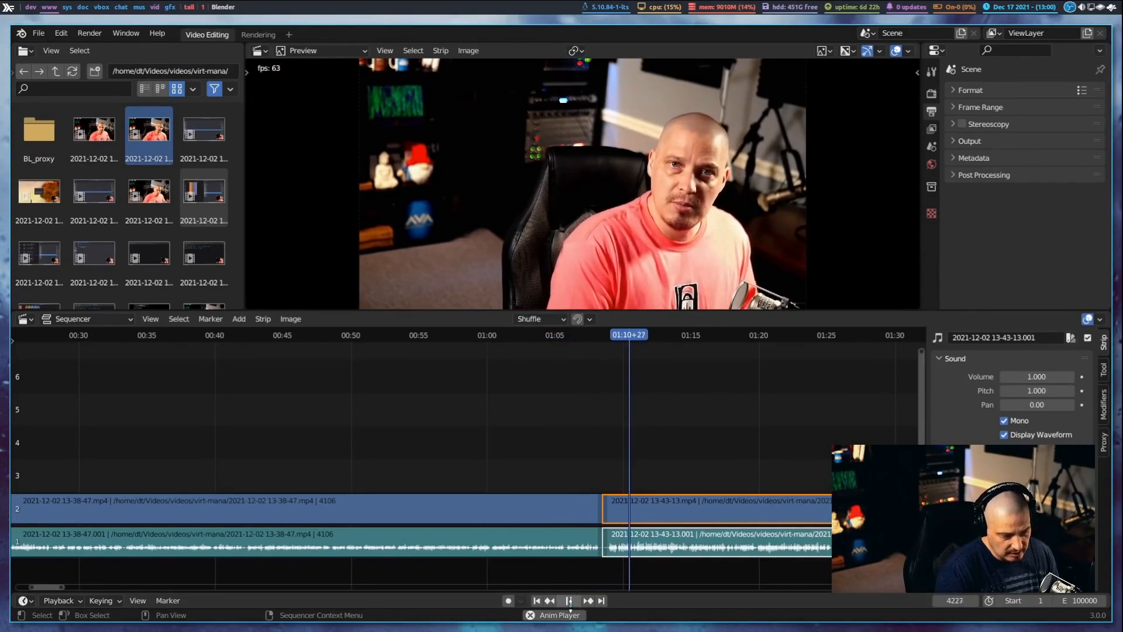
pyautogui.click(572, 602)
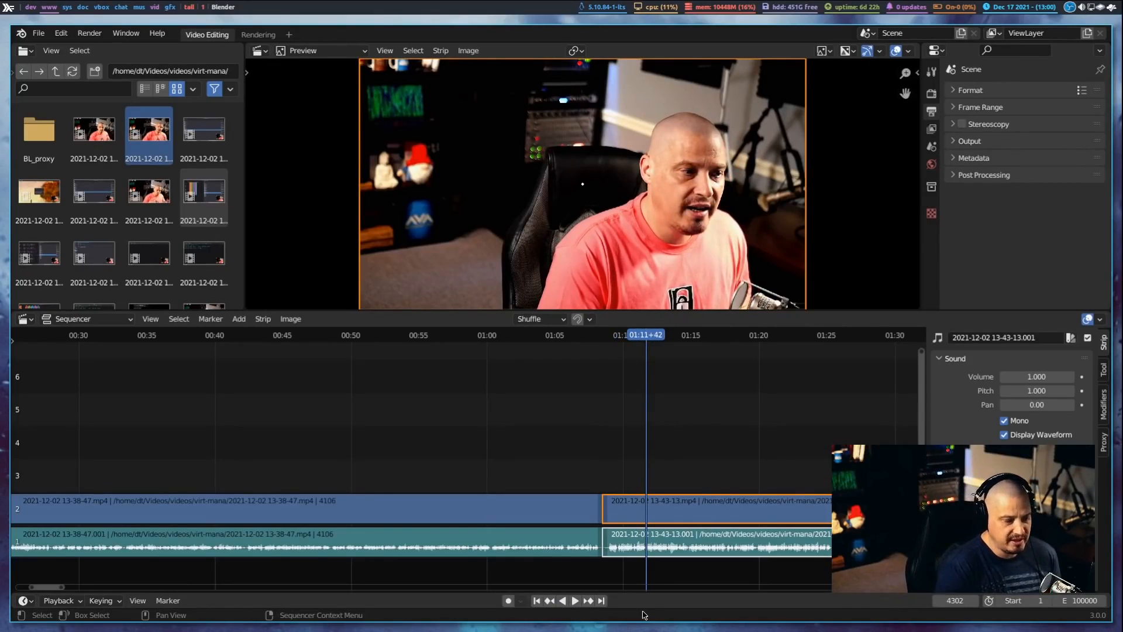
# - Trim about 18 frames off the start of the second clip's video and sound strips together
pyautogui.click(604, 514)
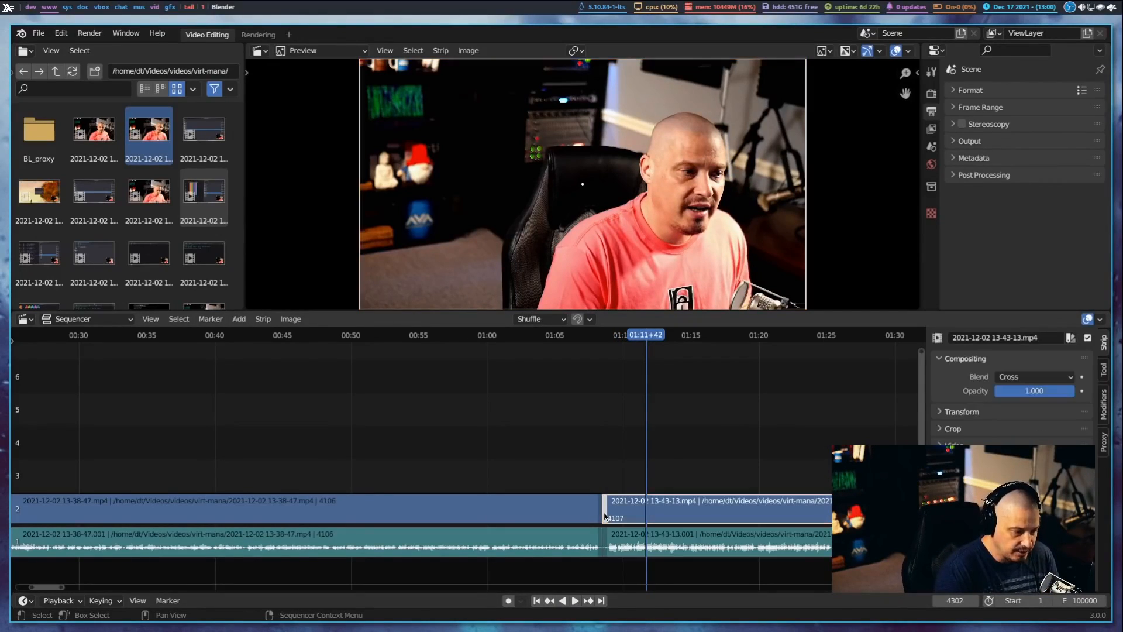
pyautogui.keyDown('alt'); pyautogui.click(604, 511); pyautogui.keyUp('alt')
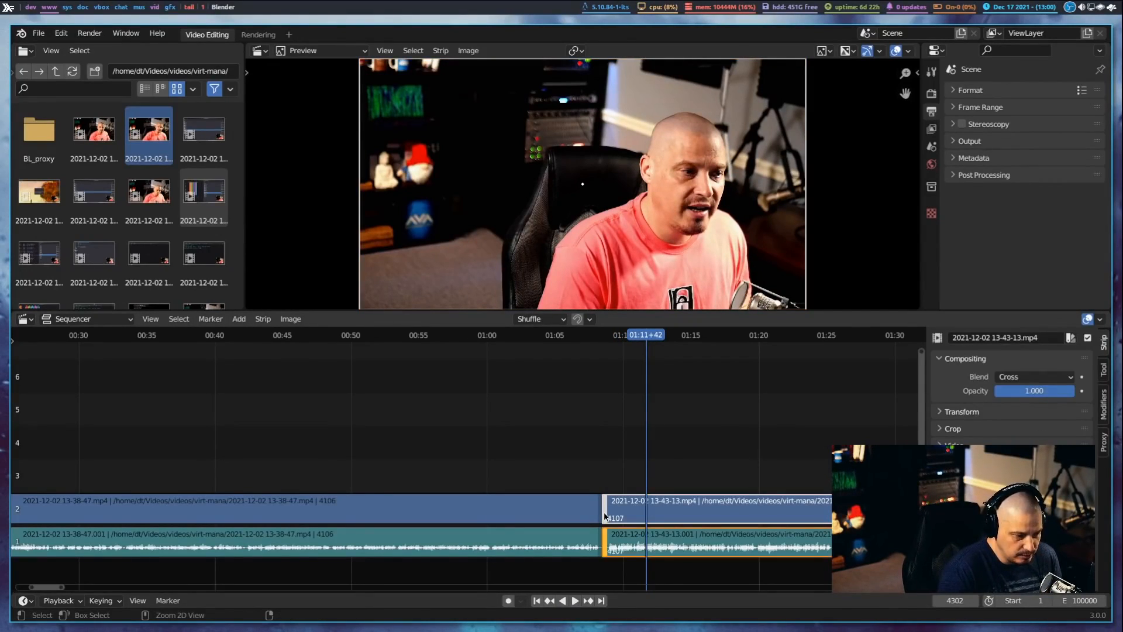
pyautogui.press('g')
pyautogui.moveTo(604, 511); pyautogui.dragTo(609, 513)
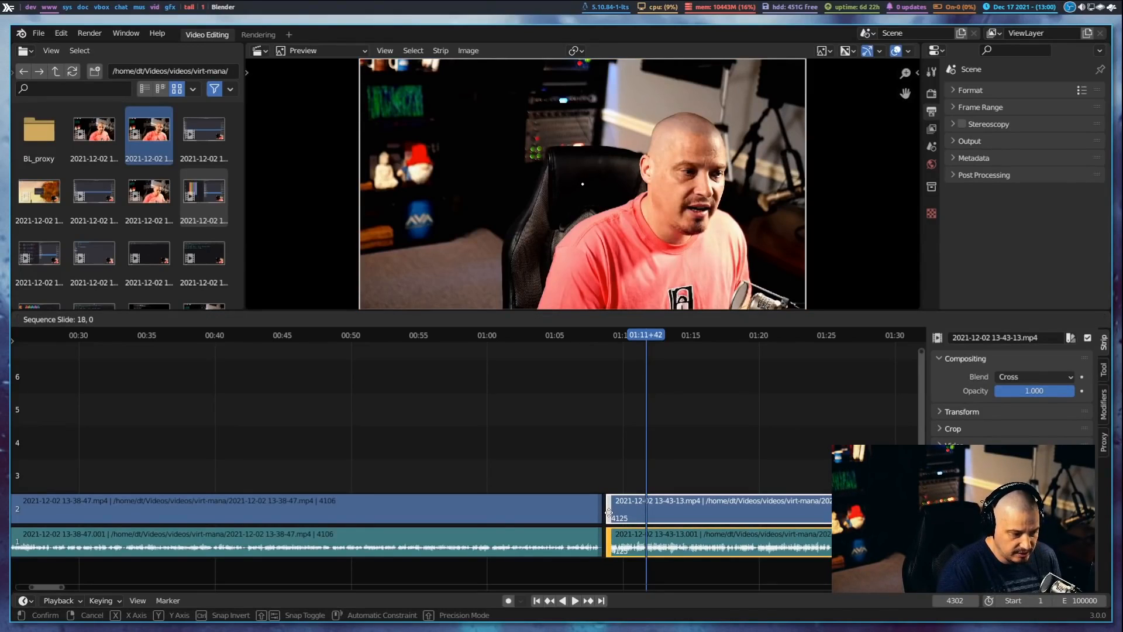
pyautogui.click(608, 513)
# - Close the gap by sliding the second clip's trimmed video and sound strips back against the first clip
pyautogui.click(633, 524)
pyautogui.keyDown('shift'); pyautogui.click(621, 543); pyautogui.keyUp('shift')
pyautogui.moveTo(685, 503); pyautogui.dragTo(649, 504)
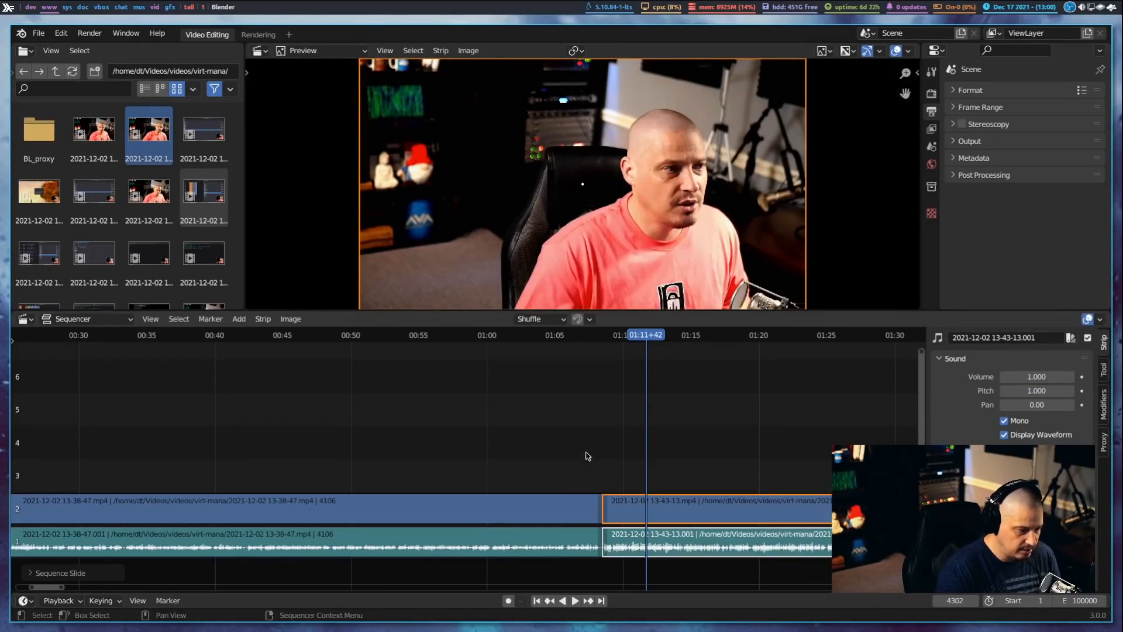
# - Play the sequence from 01:06+31 to check the tightened transition into the second clip
pyautogui.click(576, 336)
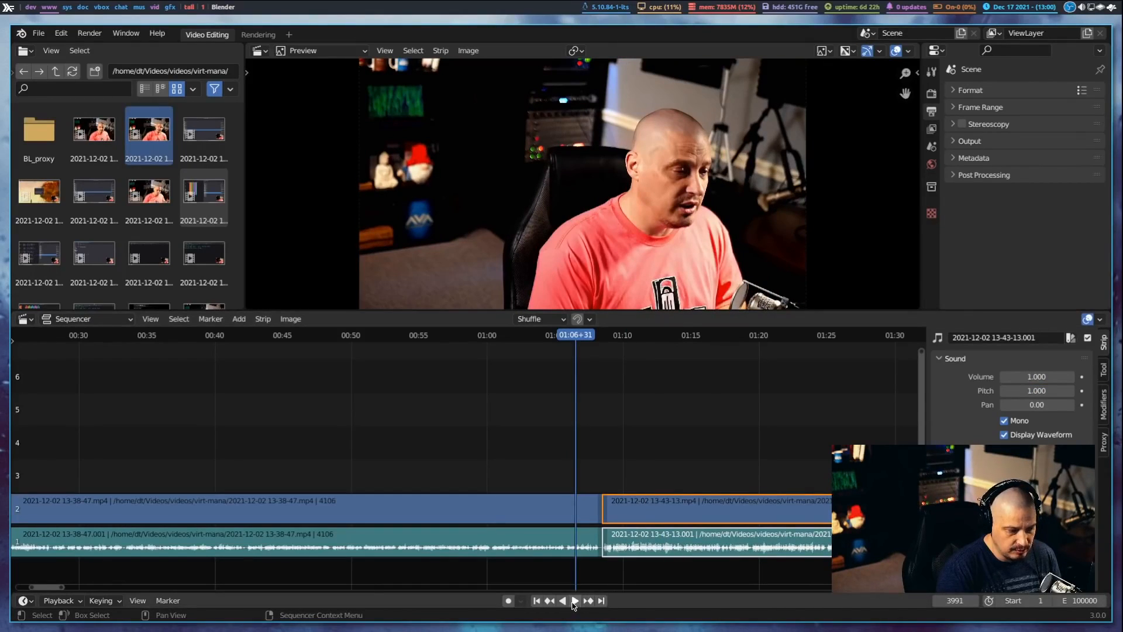
pyautogui.click(574, 602)
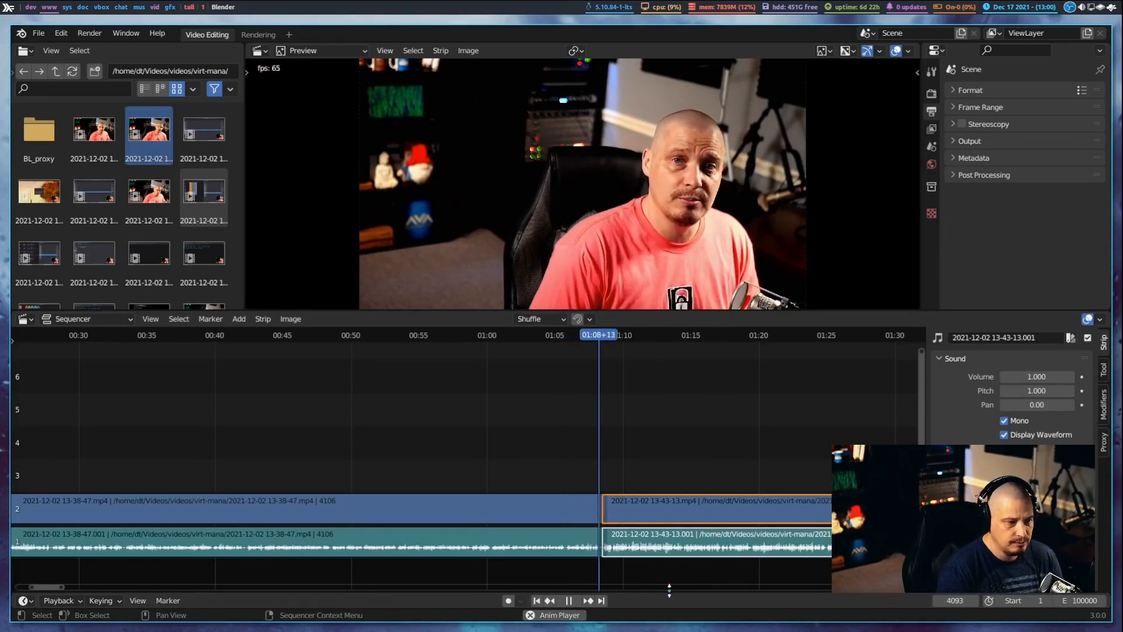
pyautogui.click(569, 601)
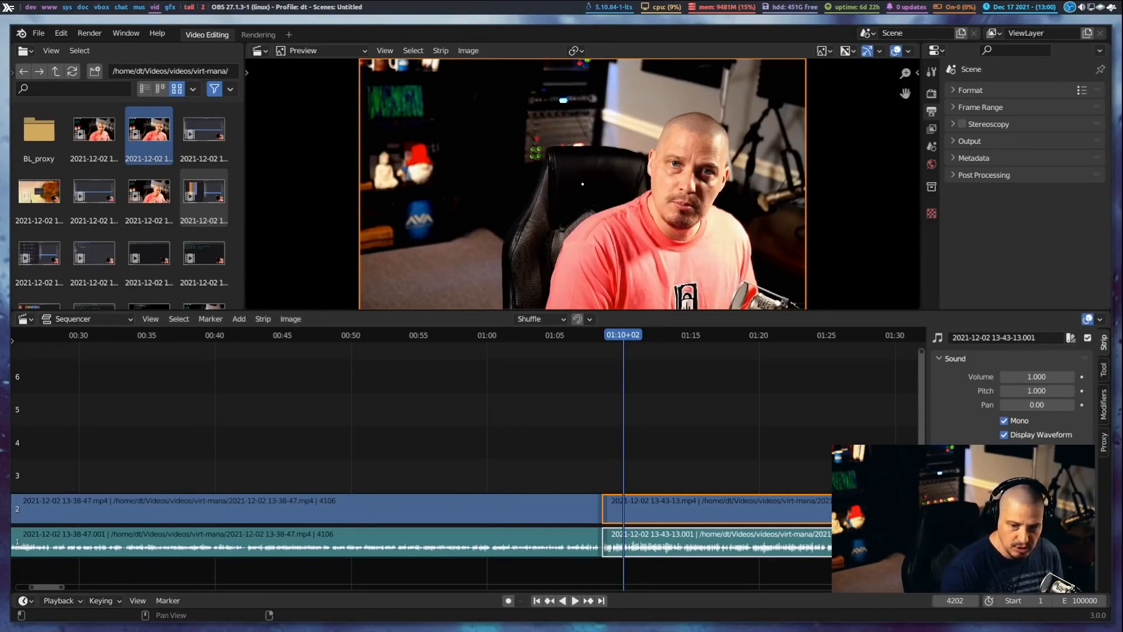
pyautogui.moveTo(42, 591); pyautogui.dragTo(52, 592)
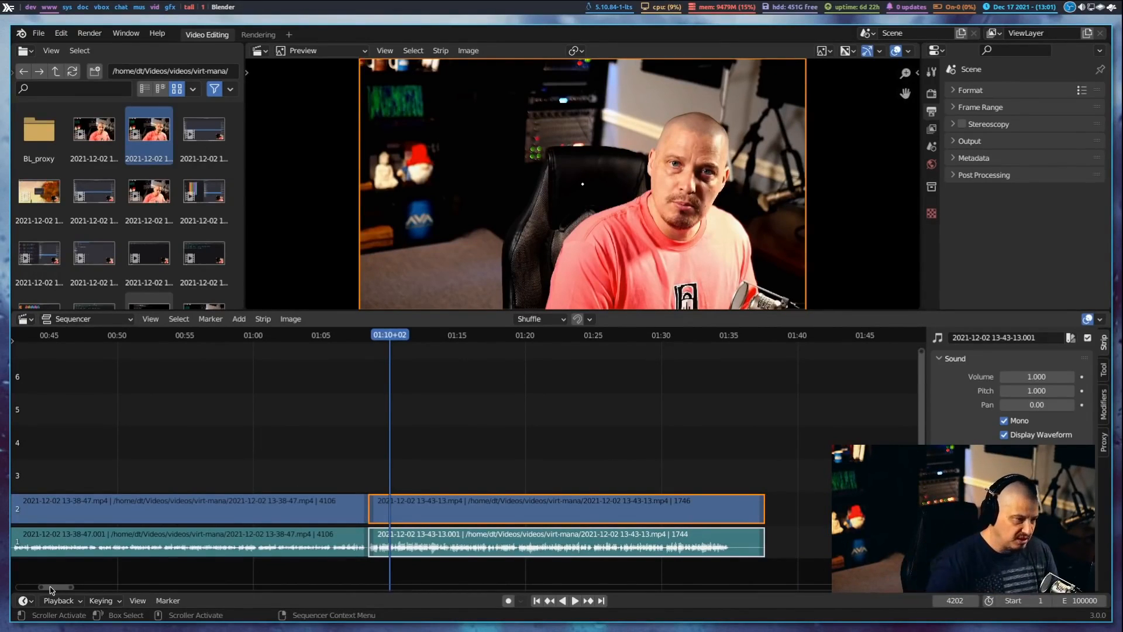
pyautogui.click(47, 198)
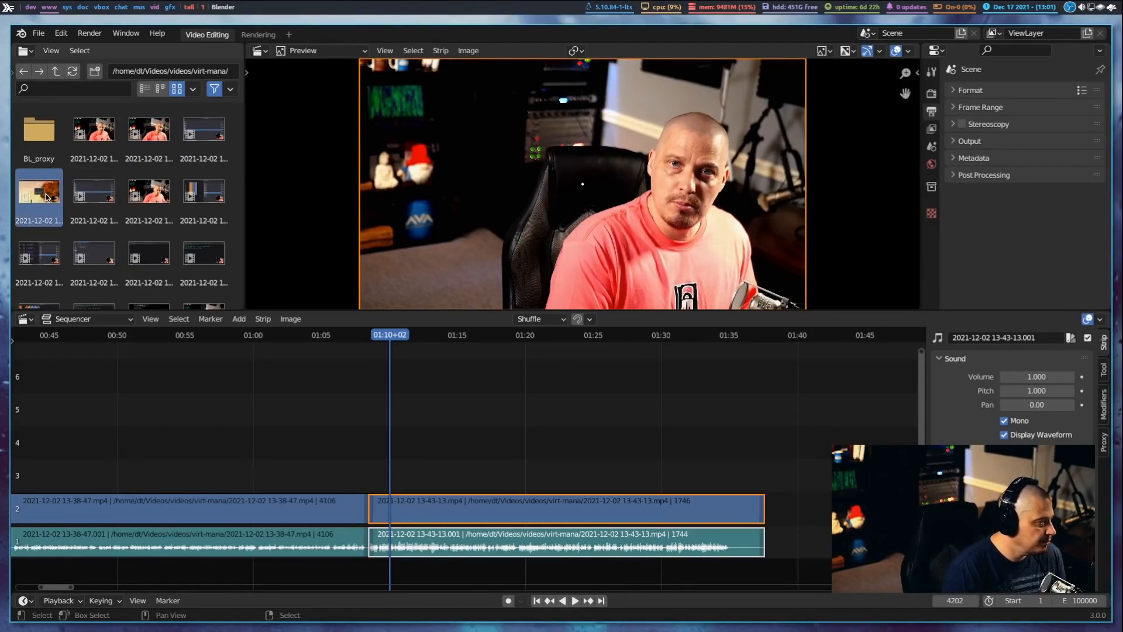
pyautogui.moveTo(47, 198); pyautogui.dragTo(420, 444)
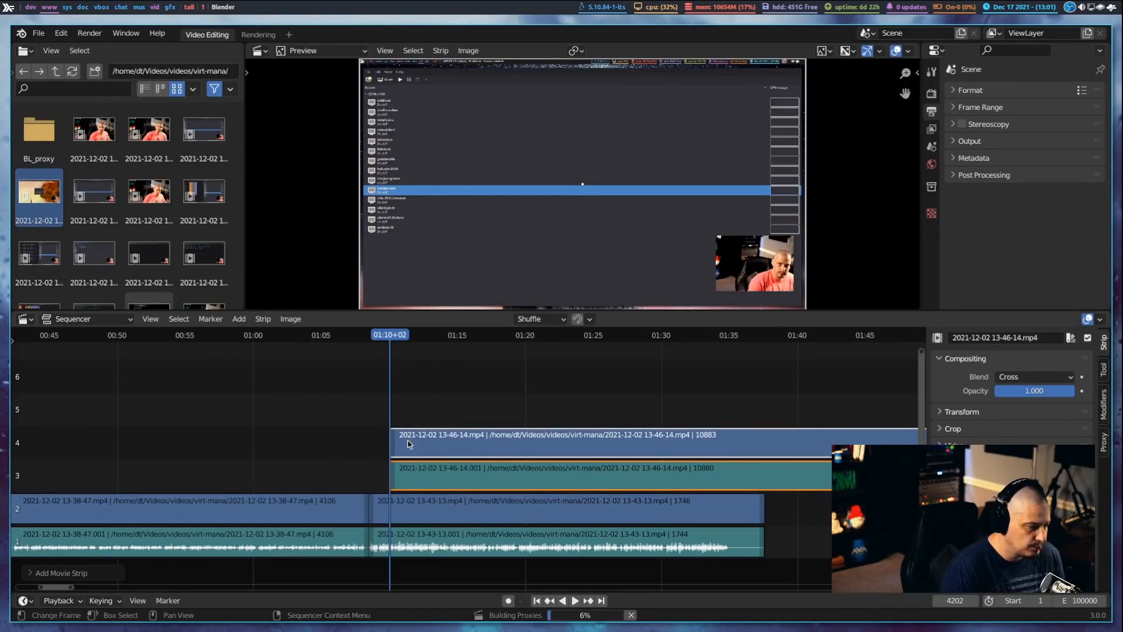
pyautogui.click(422, 469)
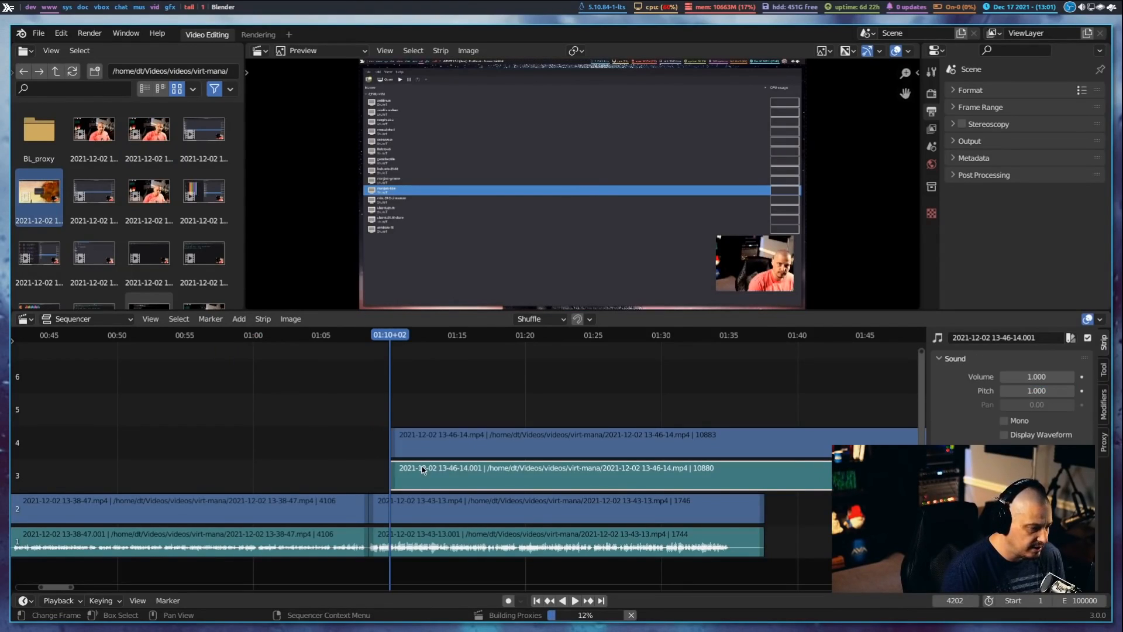
pyautogui.press('Delete')
# - Trim the screen recording strip to start at frame 4342, split it at 01:32+14 and delete the part after the split
pyautogui.moveTo(396, 447); pyautogui.dragTo(486, 431)
pyautogui.moveTo(324, 453); pyautogui.dragTo(404, 450)
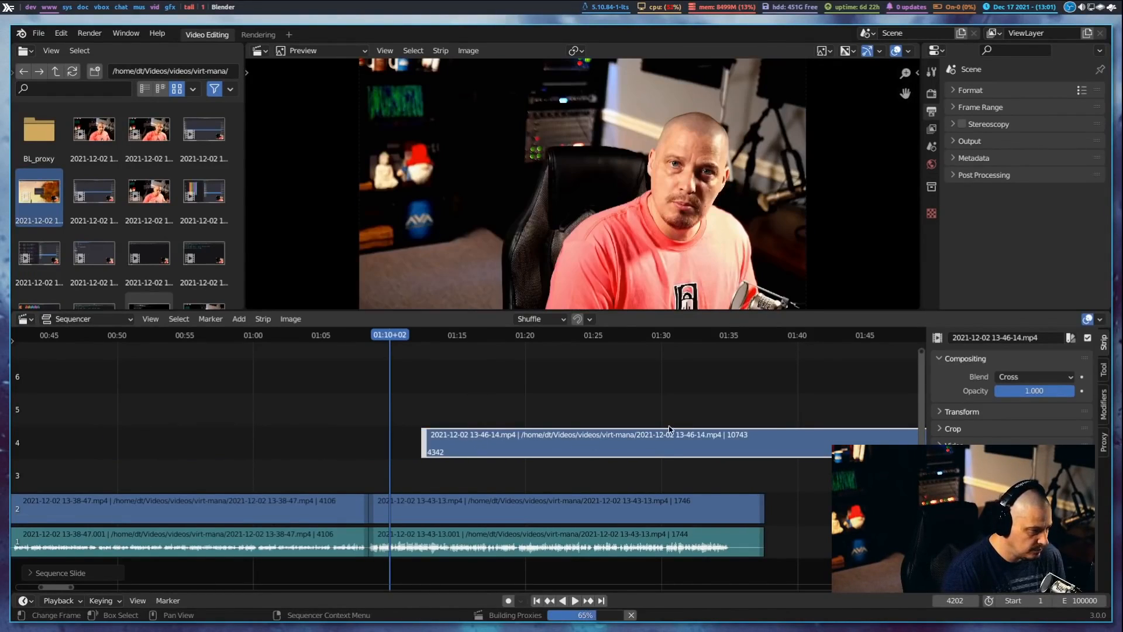
pyautogui.press('space')
pyautogui.moveTo(625, 338); pyautogui.dragTo(693, 342)
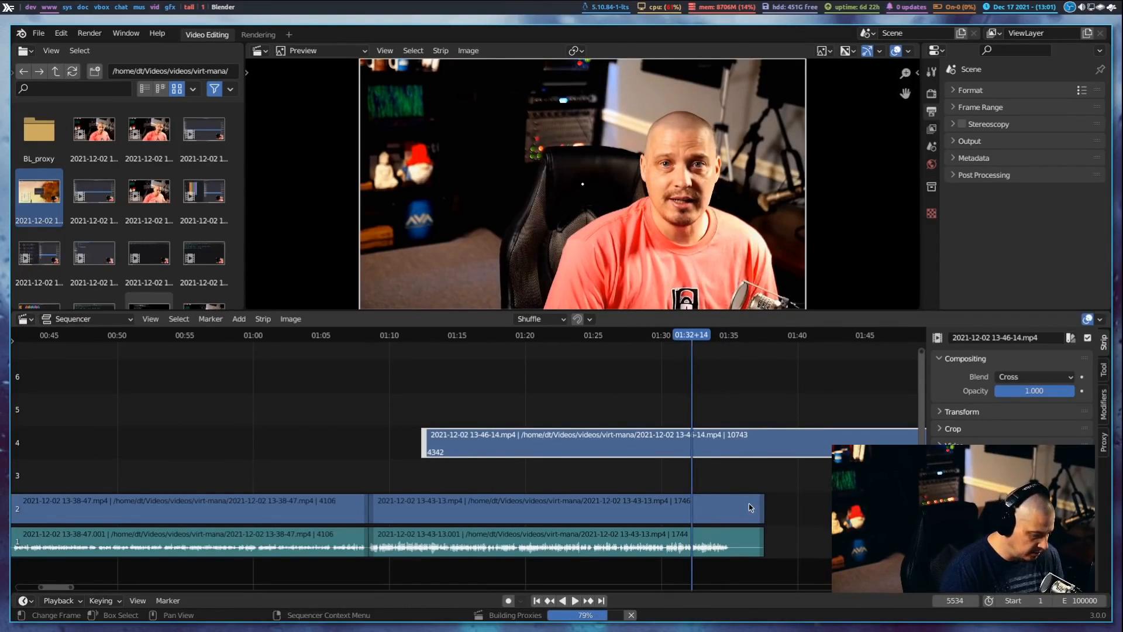
pyautogui.press('k')
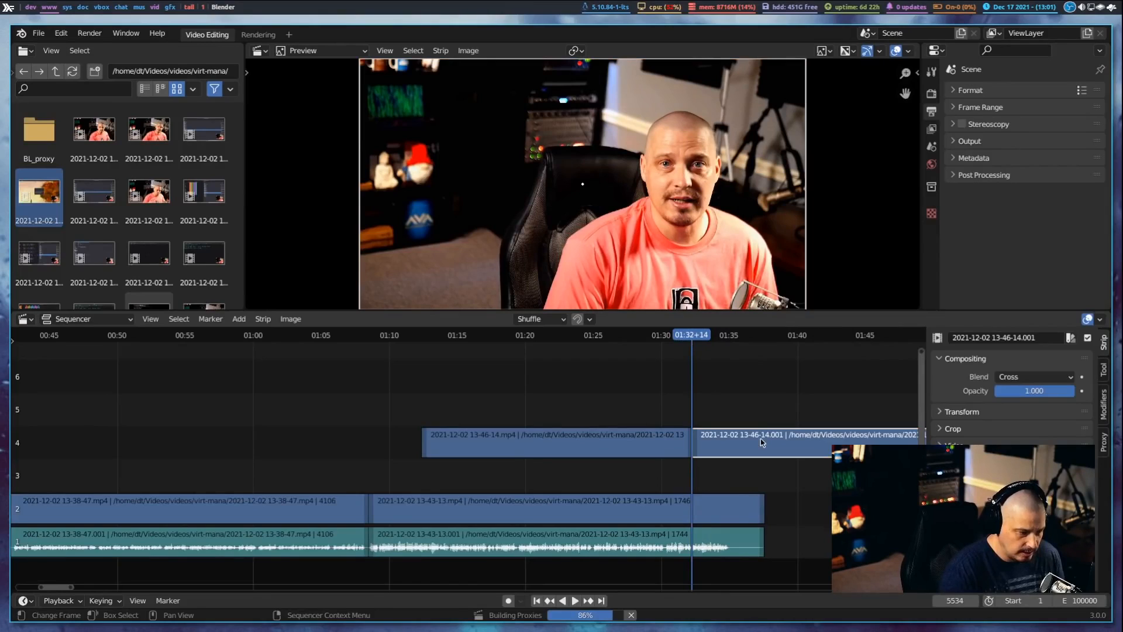
pyautogui.press('Delete')
# - Move the shortened screen recording strip down to channel 3, over the second clip, starting at about 01:10+30
pyautogui.click(595, 439)
pyautogui.press('g')
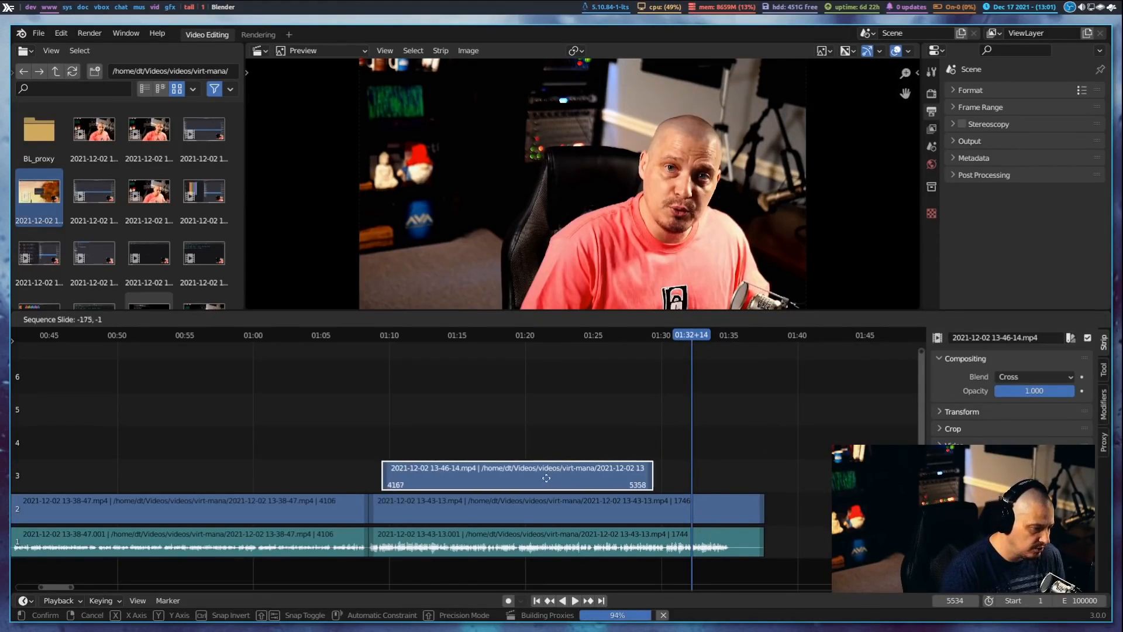
pyautogui.click(570, 474)
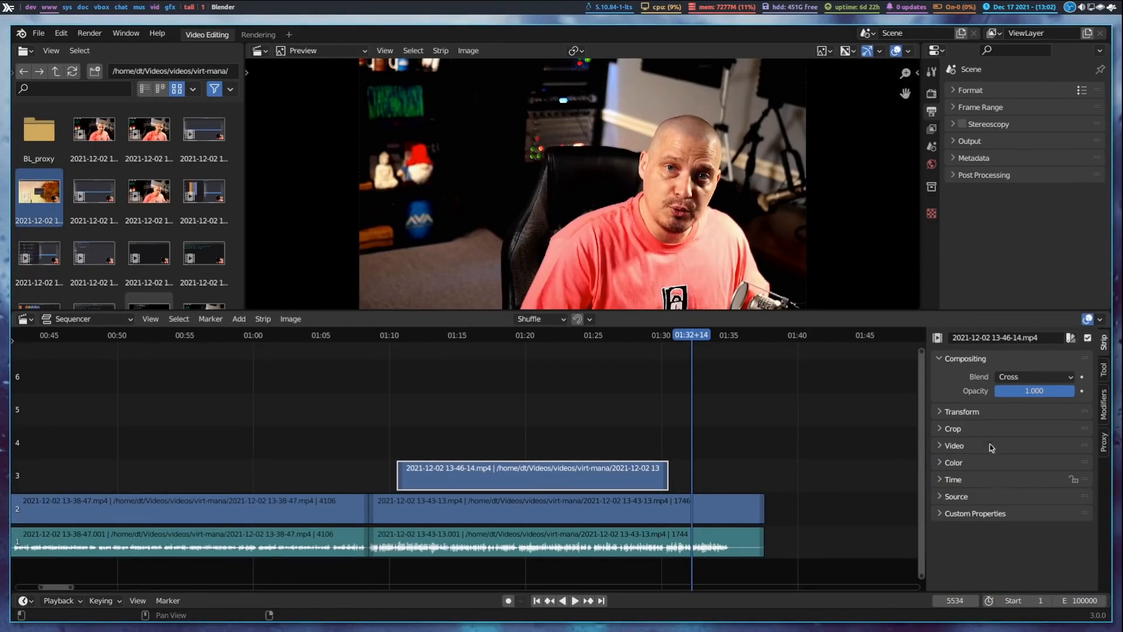
# - Scale the screen recording strip to 0.3 in X and Y and preview it at 01:13+56
pyautogui.click(954, 413)
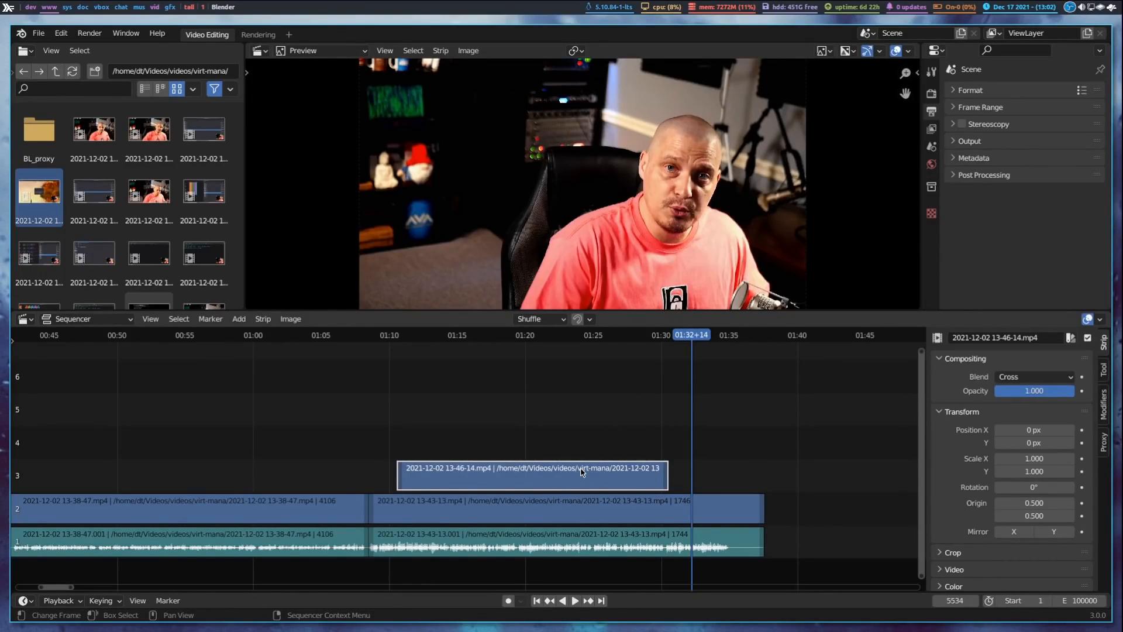
pyautogui.click(1034, 460)
pyautogui.write('0')
pyautogui.press('Return')
pyautogui.click(1040, 472)
pyautogui.write('0.3')
pyautogui.press('Return')
pyautogui.moveTo(471, 340); pyautogui.dragTo(443, 337)
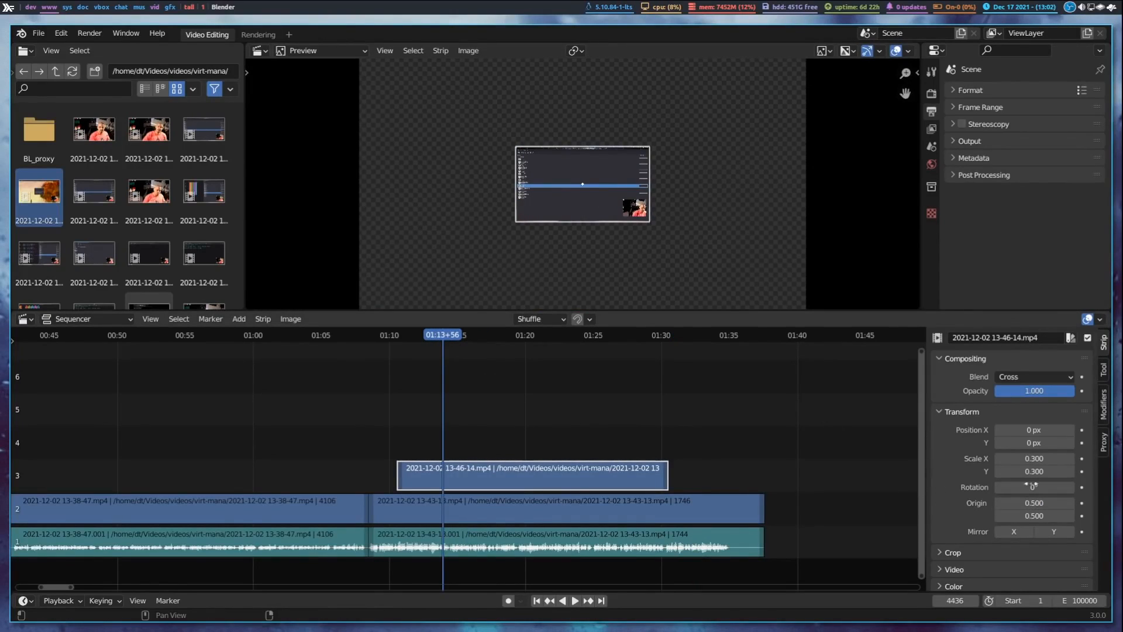
# - Set the screen recording strip's transform origin to 0.2 in X and 0.7 in Y
pyautogui.click(1054, 504)
pyautogui.write('0.2')
pyautogui.press('Return')
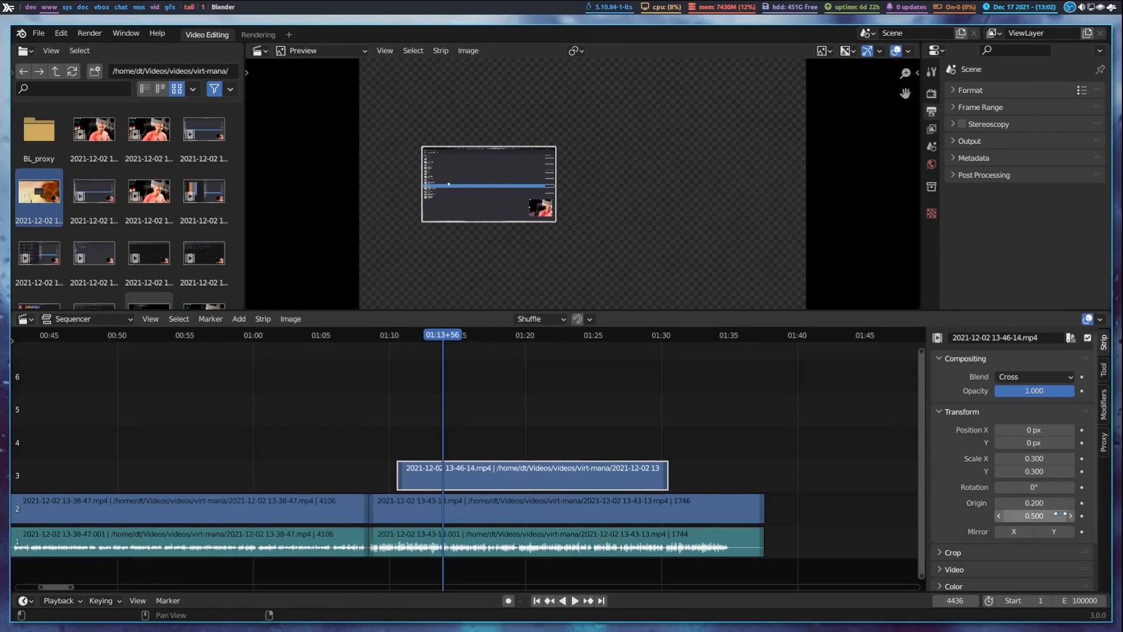
pyautogui.click(1053, 516)
pyautogui.write('0')
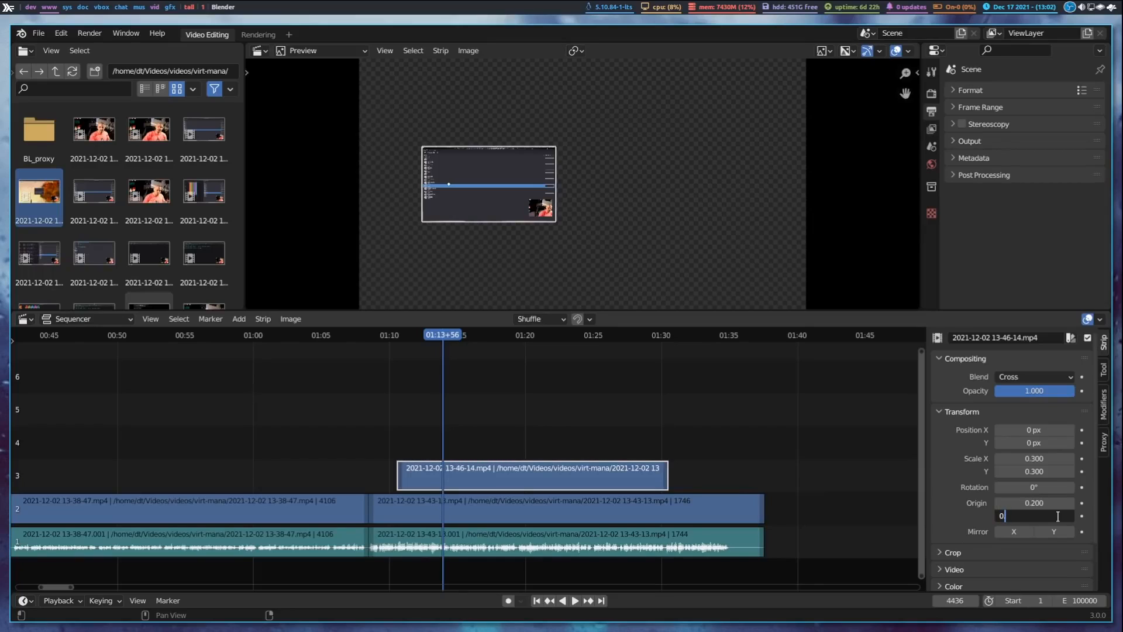
pyautogui.write('.7')
pyautogui.press('Return')
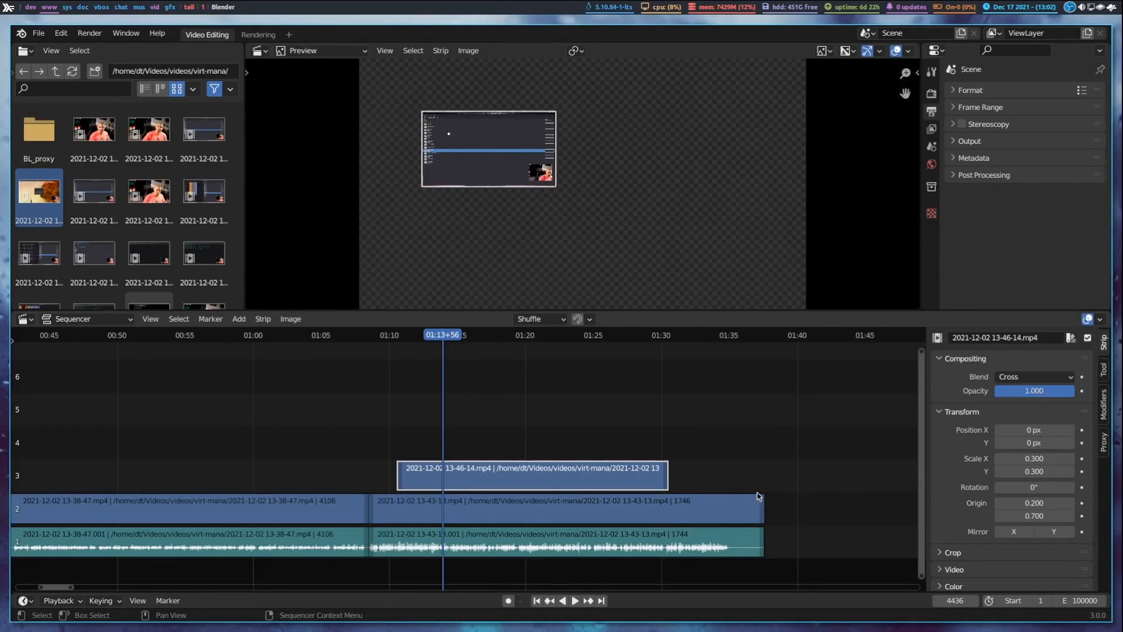
# - Play the sequence from 01:10+27 to preview how the scaled overlay comes in over the second clip
pyautogui.click(395, 336)
pyautogui.press('space')
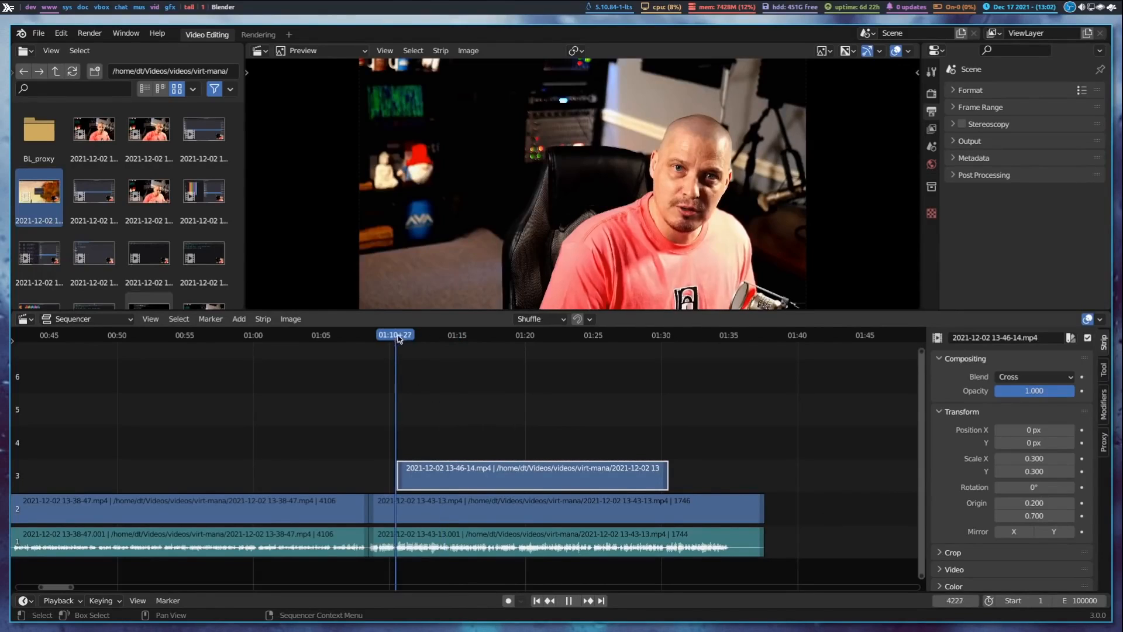
pyautogui.press('space')
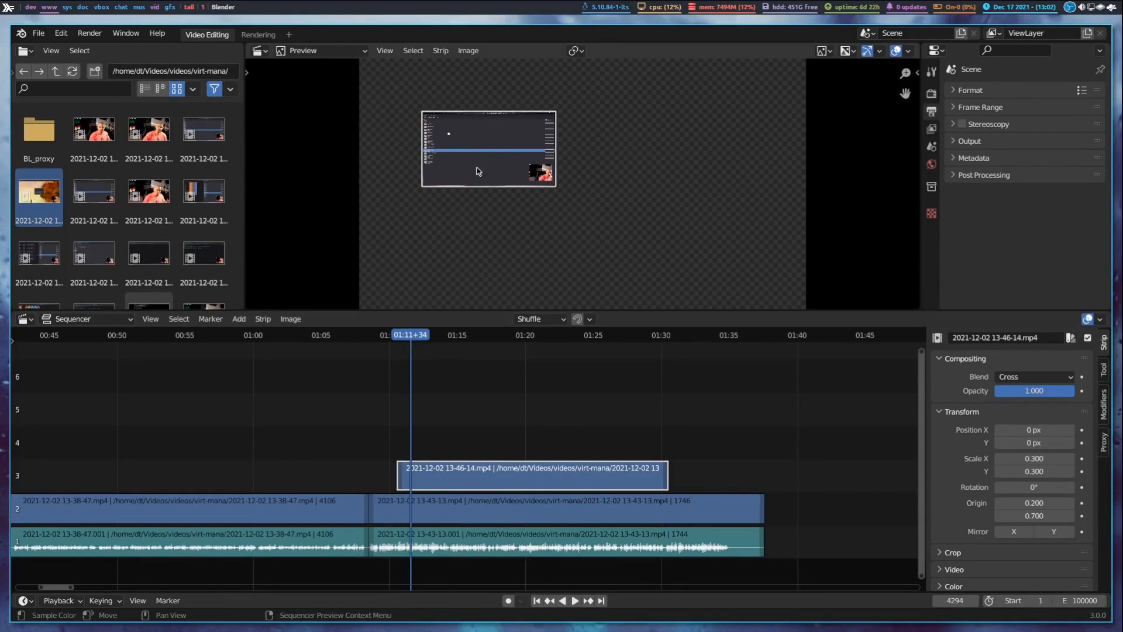
# - Set the blend mode of the screen recording strip on channel 3 to Alpha Over
pyautogui.click(477, 521)
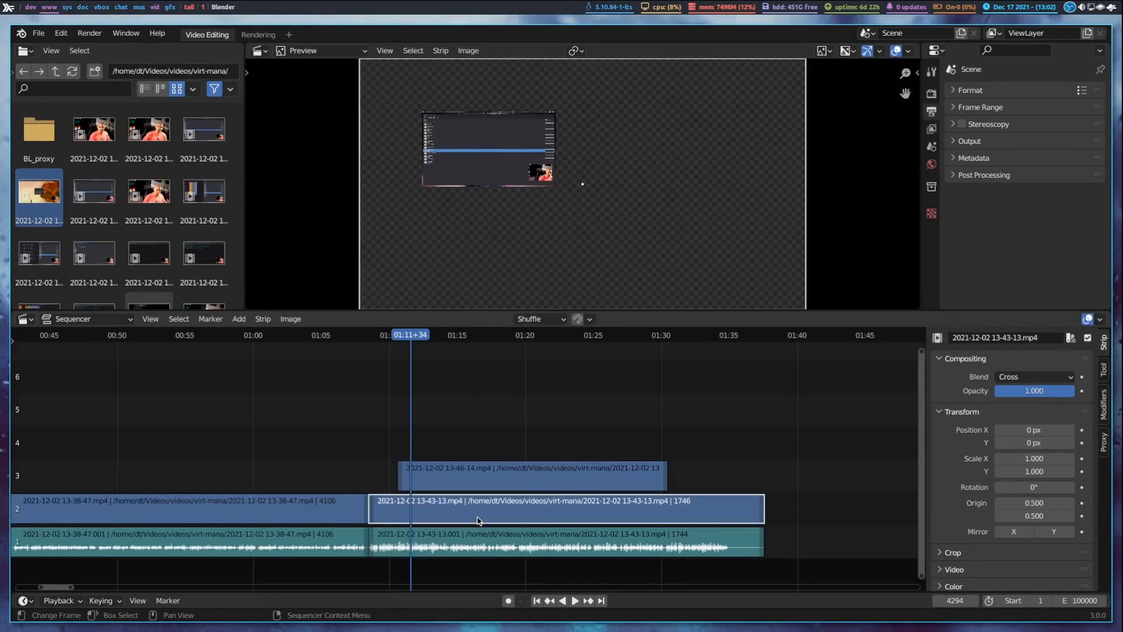
pyautogui.click(479, 485)
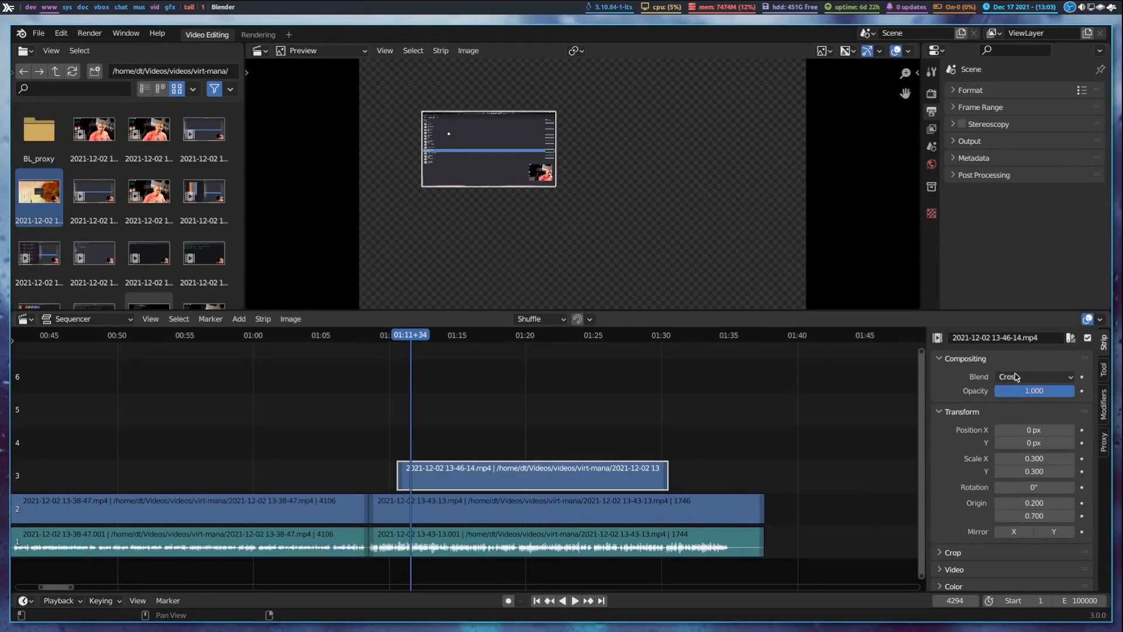
pyautogui.click(1054, 379)
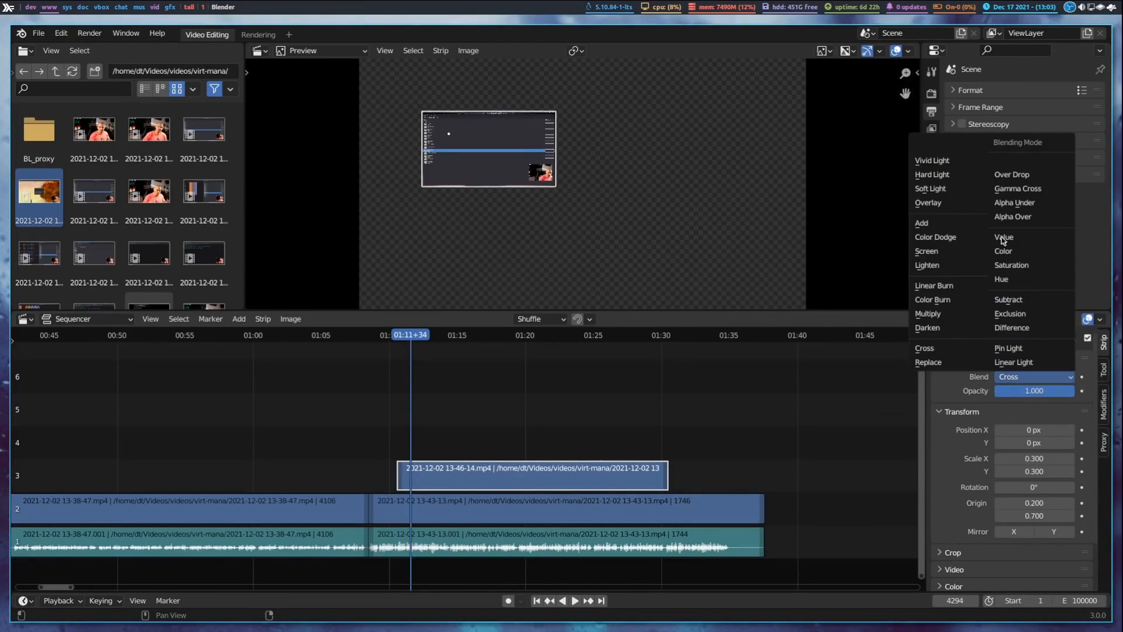
pyautogui.click(1032, 218)
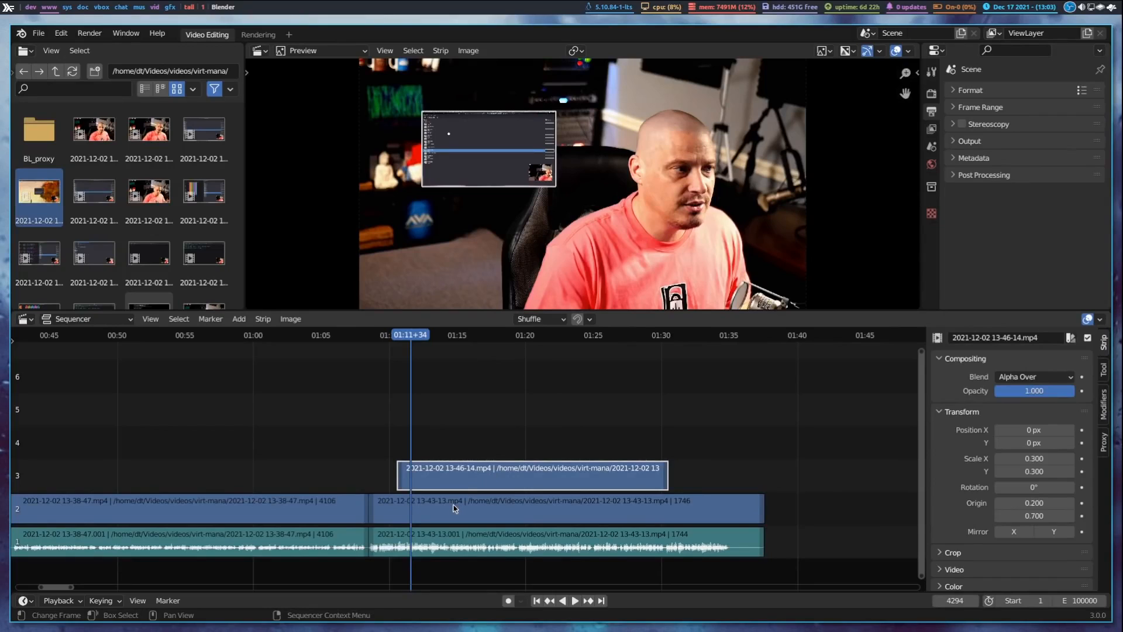
# - Preview the start of the overlay, and add a Fade In and Out to the screen recording strip on channel 3
pyautogui.click(370, 335)
pyautogui.press('space')
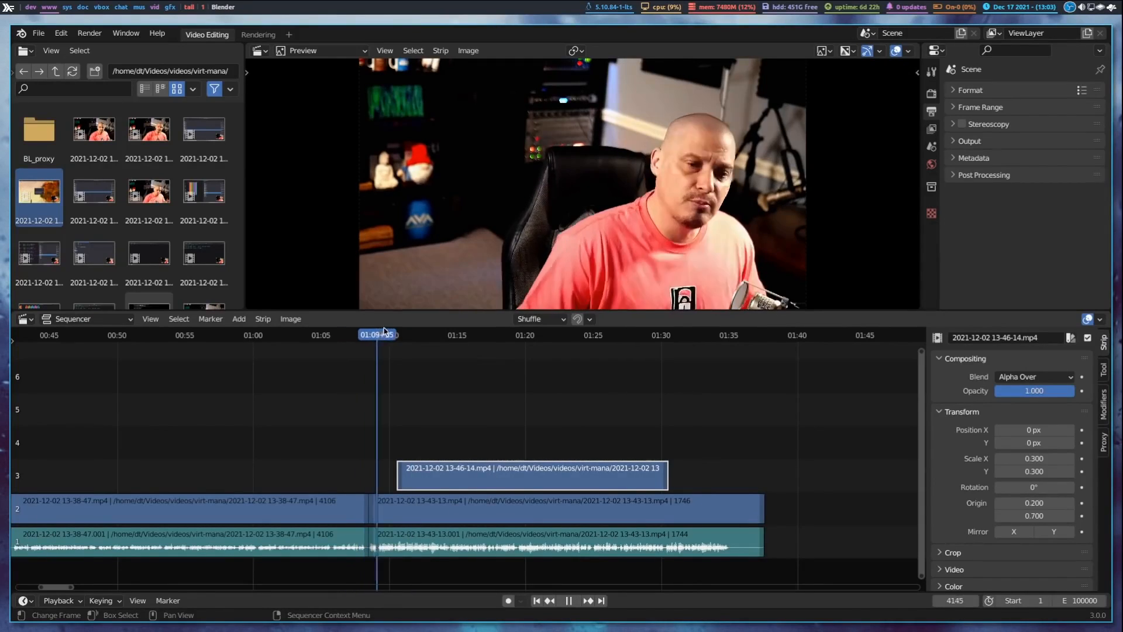
pyautogui.press('space')
pyautogui.rightClick(459, 471)
pyautogui.moveTo(457, 472)
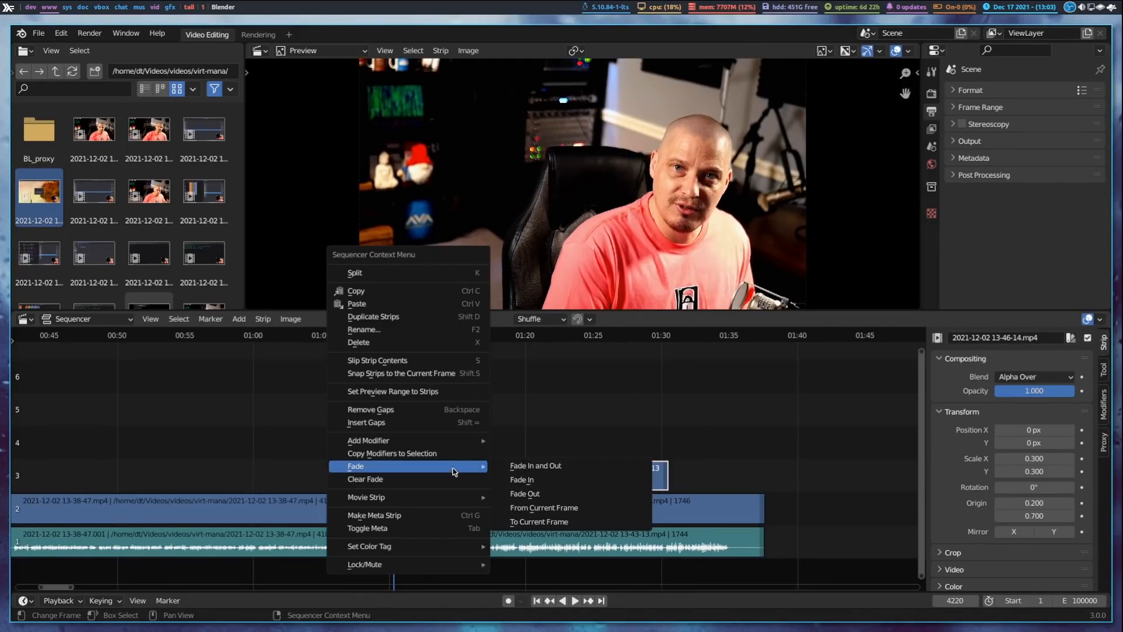
pyautogui.click(529, 466)
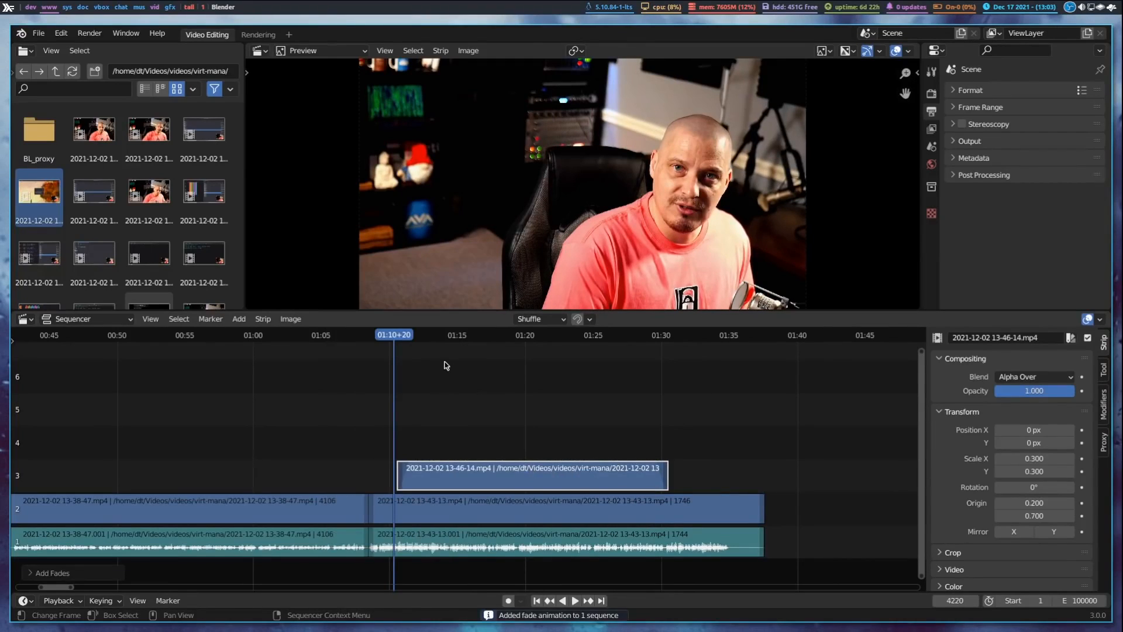
# - Play the sequence from 01:08+21 to preview the overlay fading in over the second clip
pyautogui.click(367, 334)
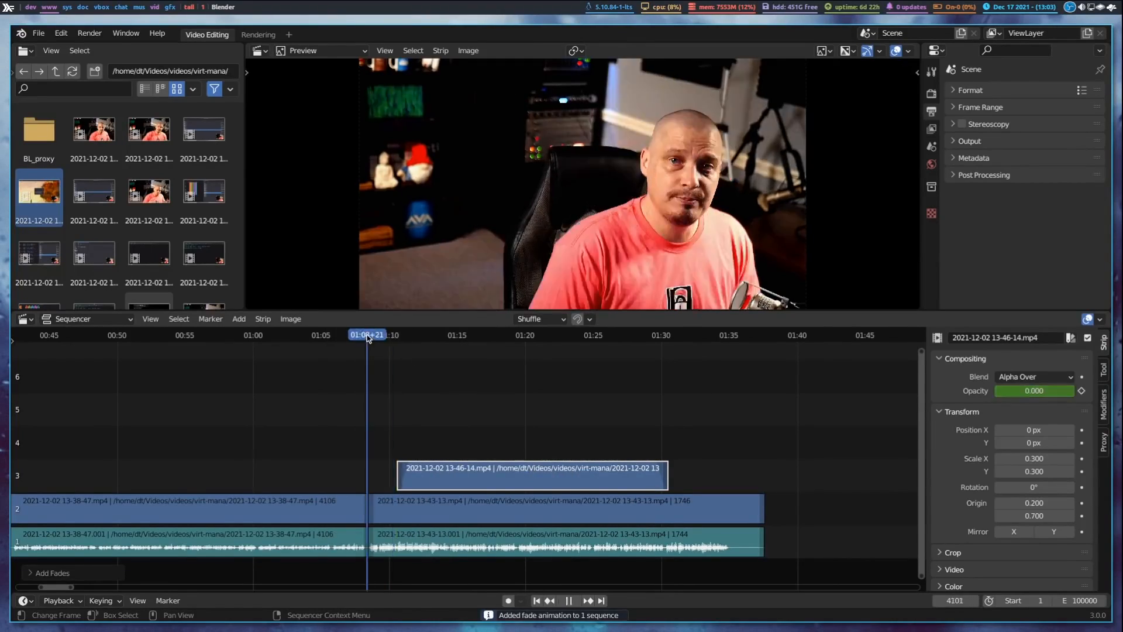
pyautogui.click(575, 601)
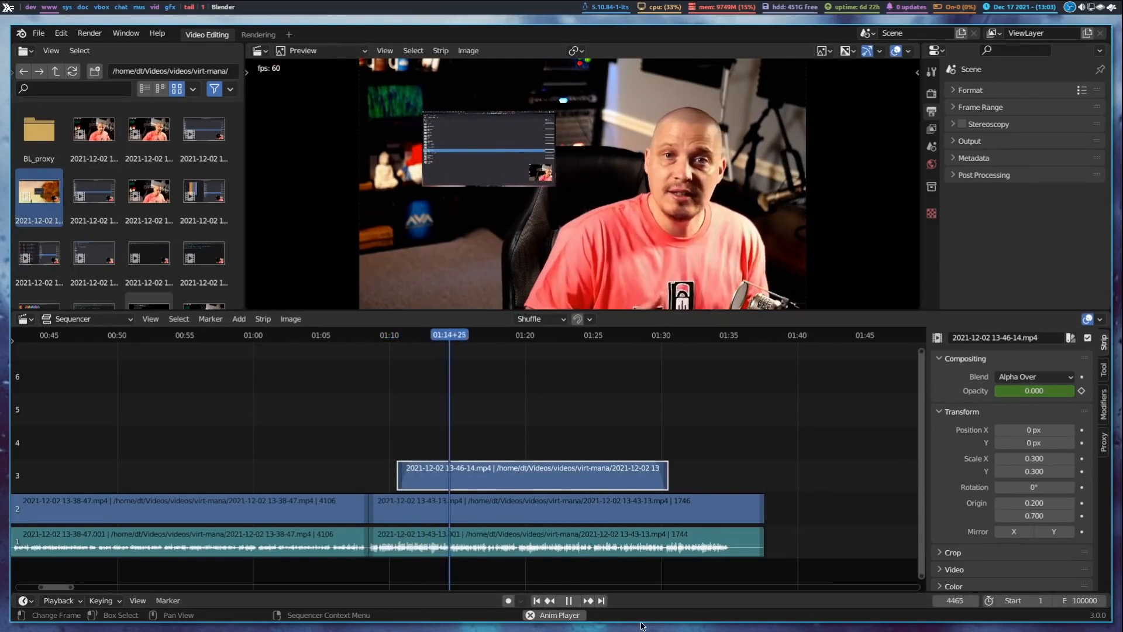
pyautogui.click(570, 601)
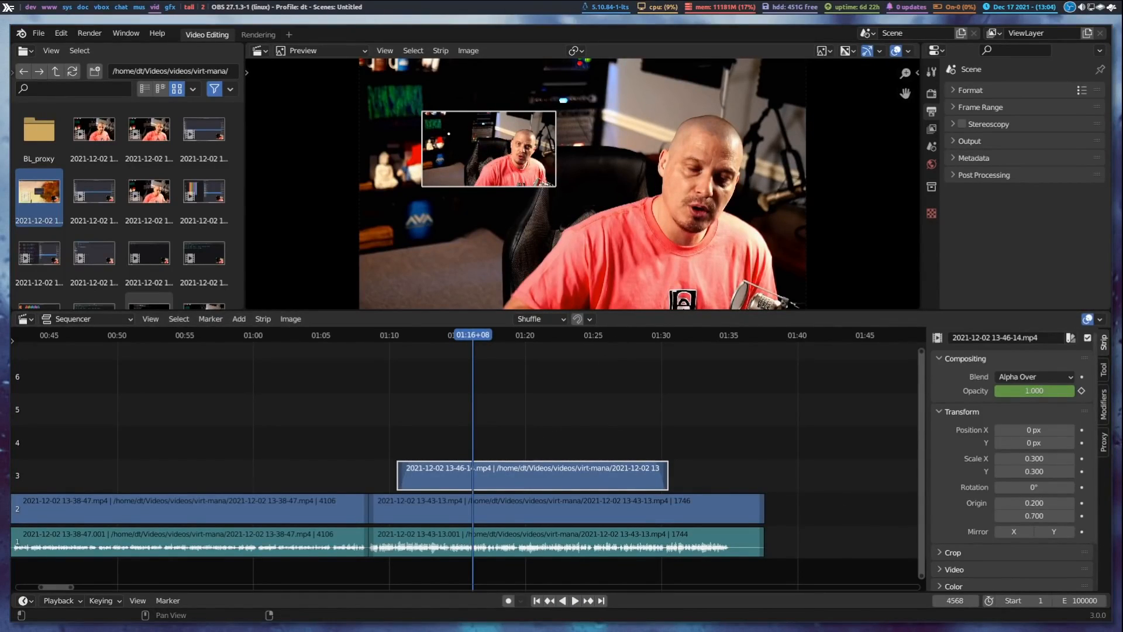
pyautogui.click(245, 334)
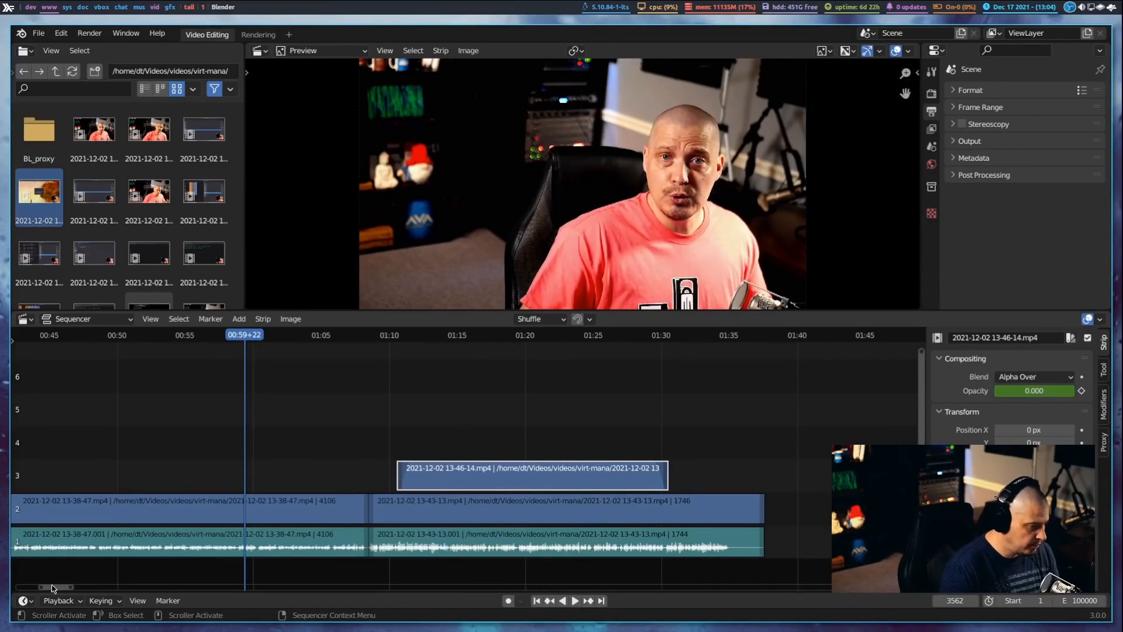
pyautogui.moveTo(52, 588); pyautogui.dragTo(56, 591)
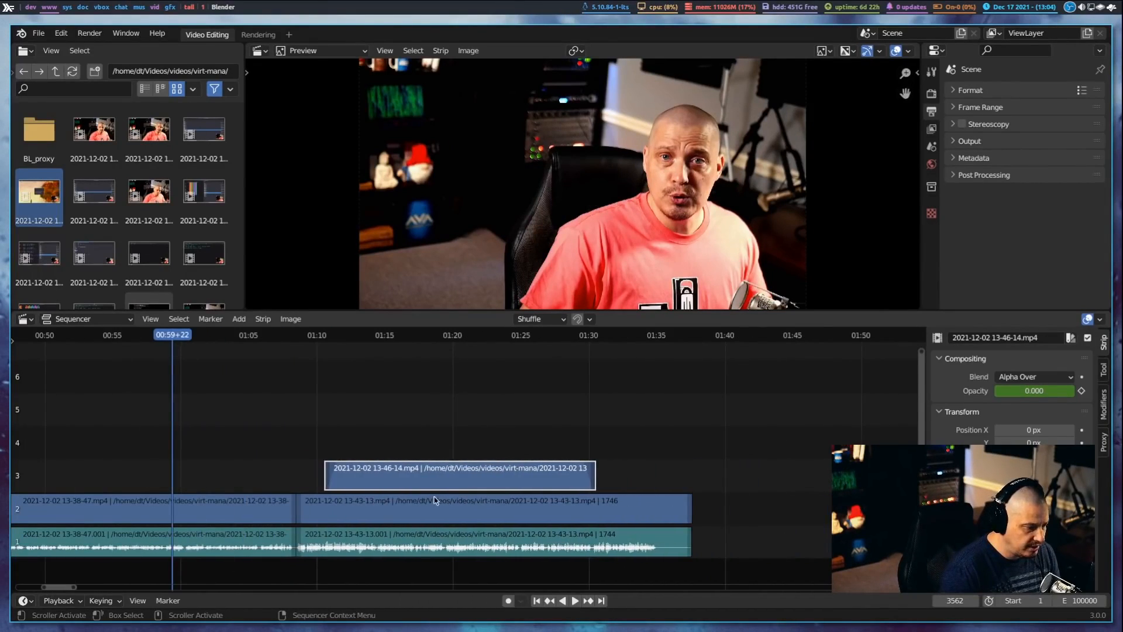
pyautogui.click(426, 516)
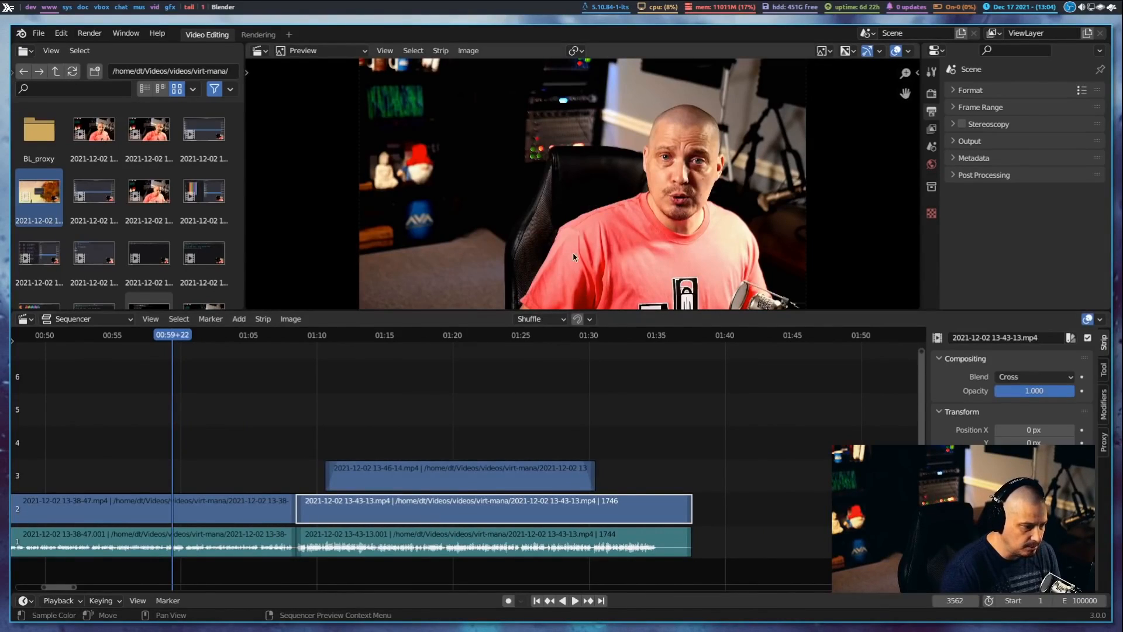
pyautogui.click(312, 336)
pyautogui.click(396, 514)
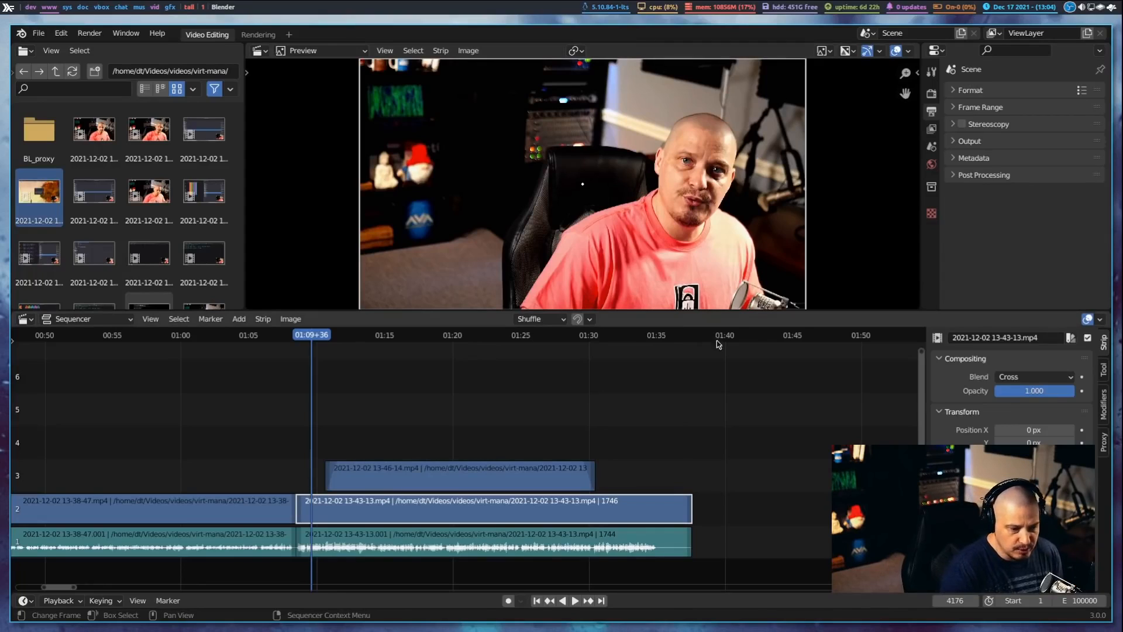
# - Collapse the selected strip's Compositing and Transform settings and expand its Color settings
pyautogui.click(942, 410)
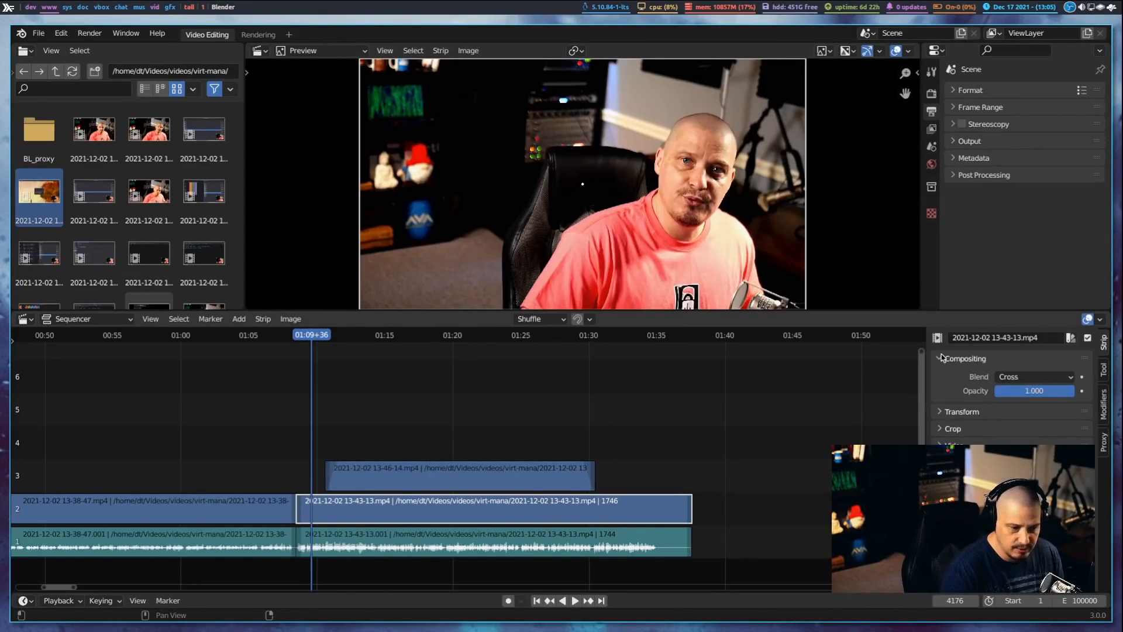
pyautogui.click(941, 358)
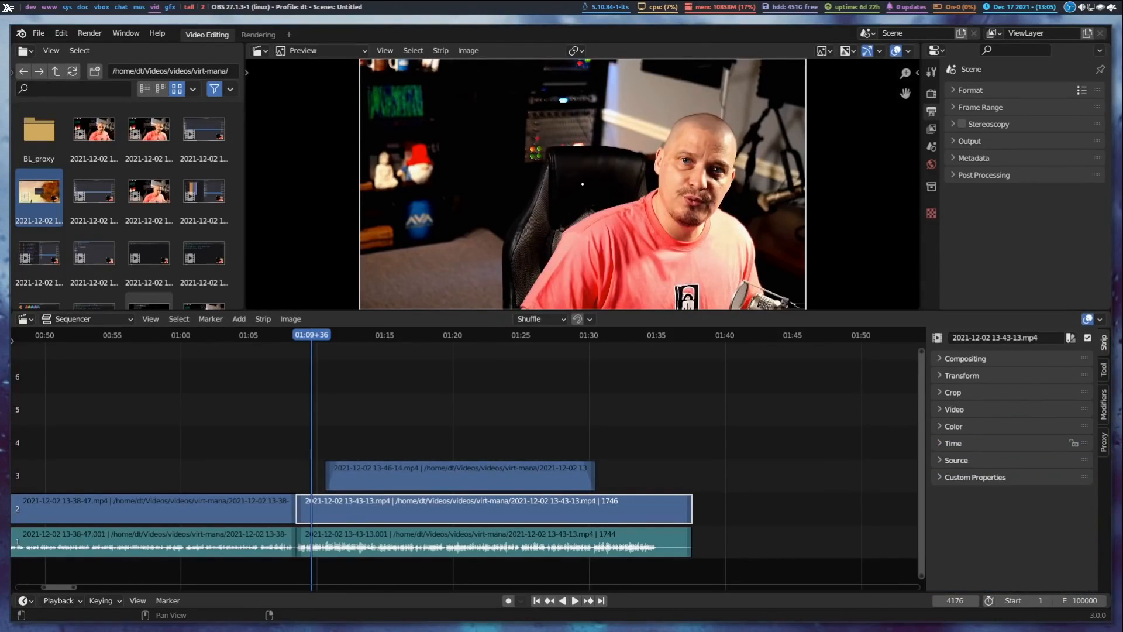
pyautogui.click(938, 375)
pyautogui.click(939, 377)
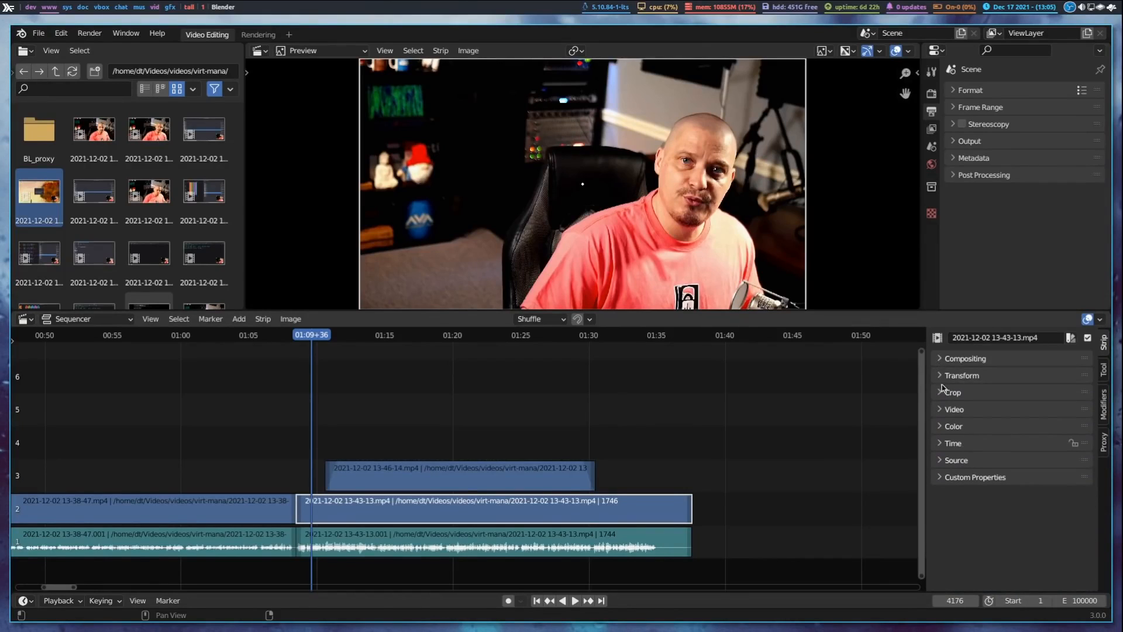
pyautogui.click(940, 427)
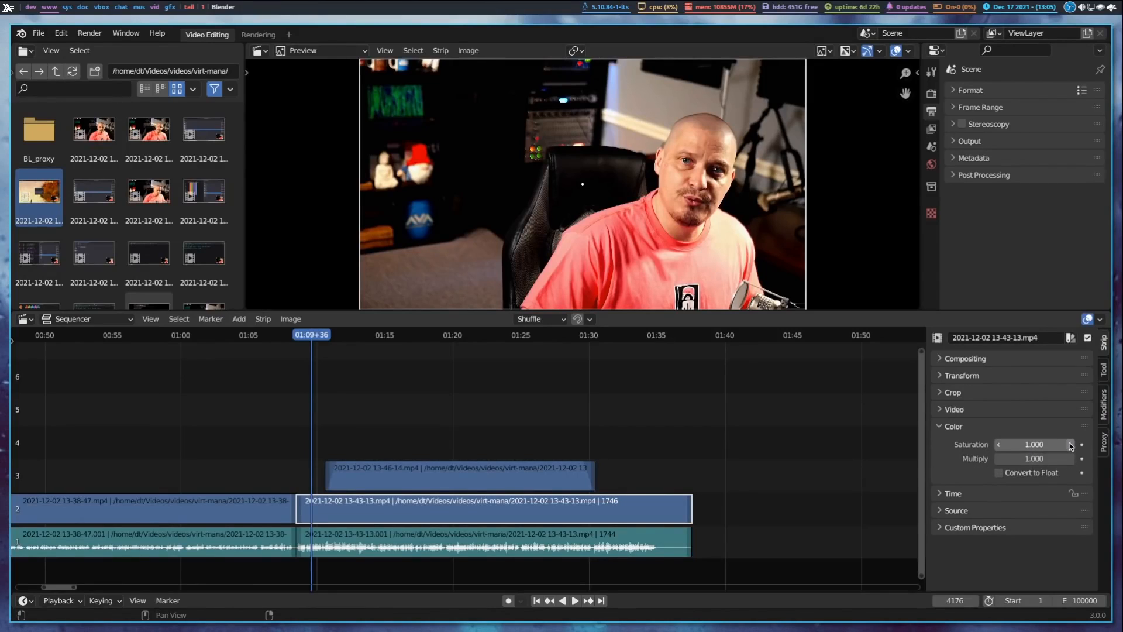
# - Try adjusting the strip's color Saturation and a Multiply of 0.7, and restore both to 1
pyautogui.moveTo(1031, 444); pyautogui.dragTo(999, 472)
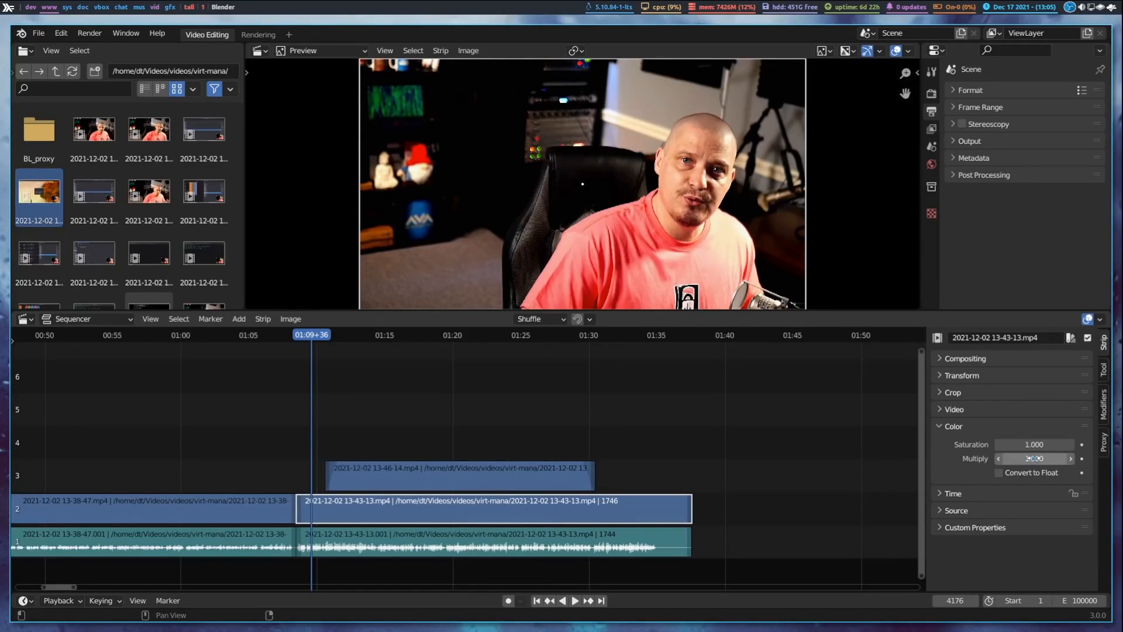
pyautogui.moveTo(1034, 459)
pyautogui.mouseDown()
pyautogui.moveTo(1071, 459)
pyautogui.moveTo(989, 459)
pyautogui.moveTo(1059, 459)
pyautogui.moveTo(1012, 458)
pyautogui.mouseUp()
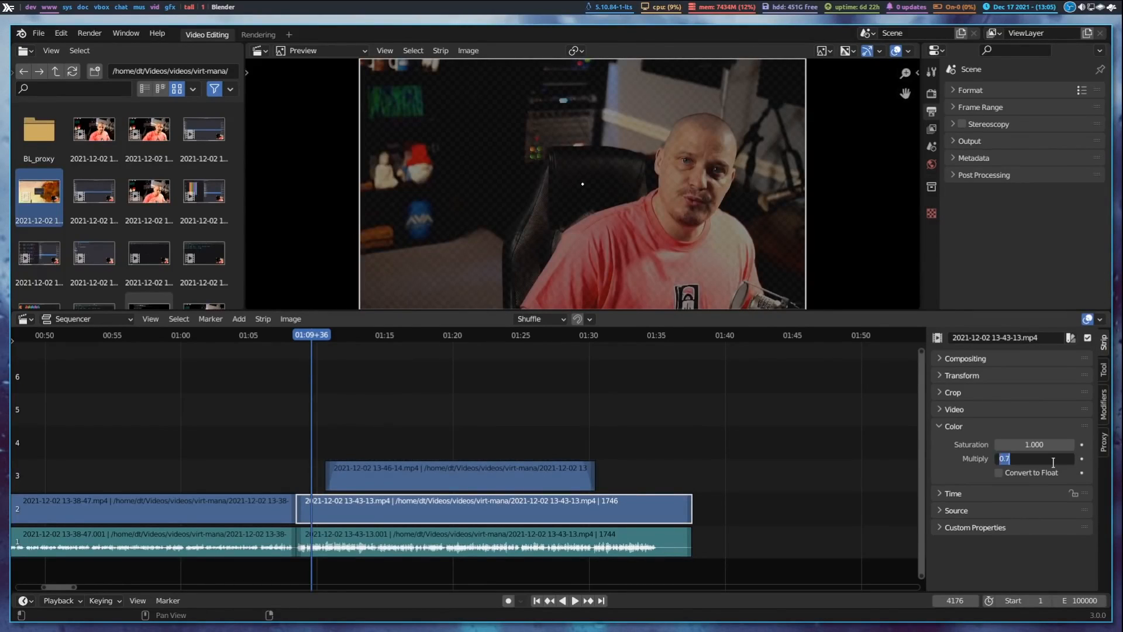
pyautogui.press('BackSpace')
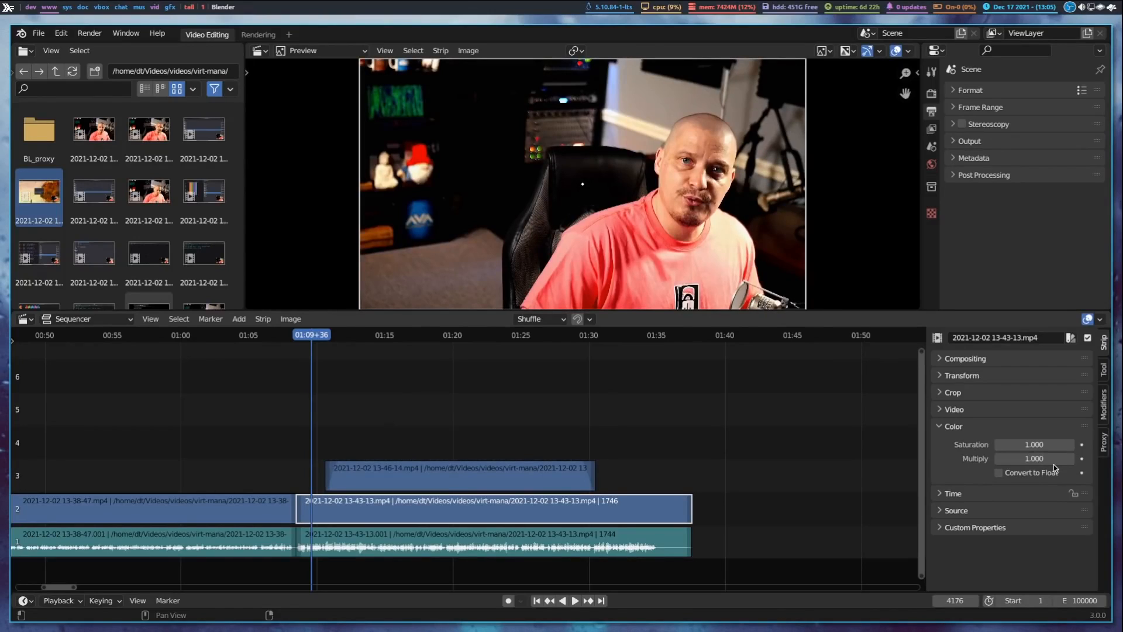
# - Add a Color Balance modifier to the selected video strip and look over its proxy settings
pyautogui.click(1104, 404)
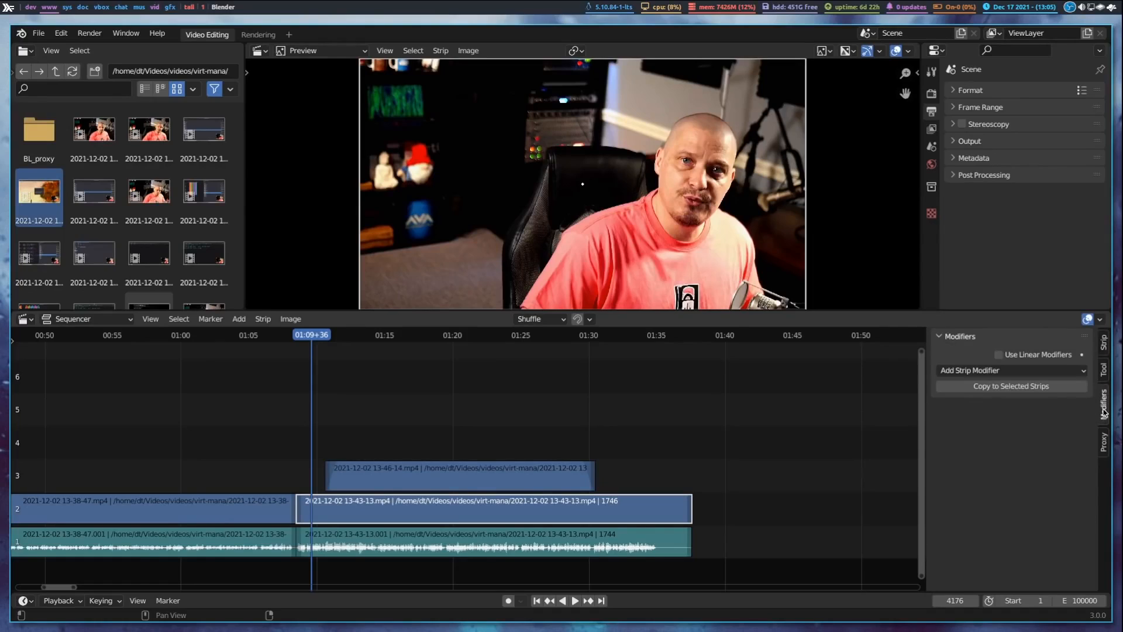
pyautogui.click(979, 370)
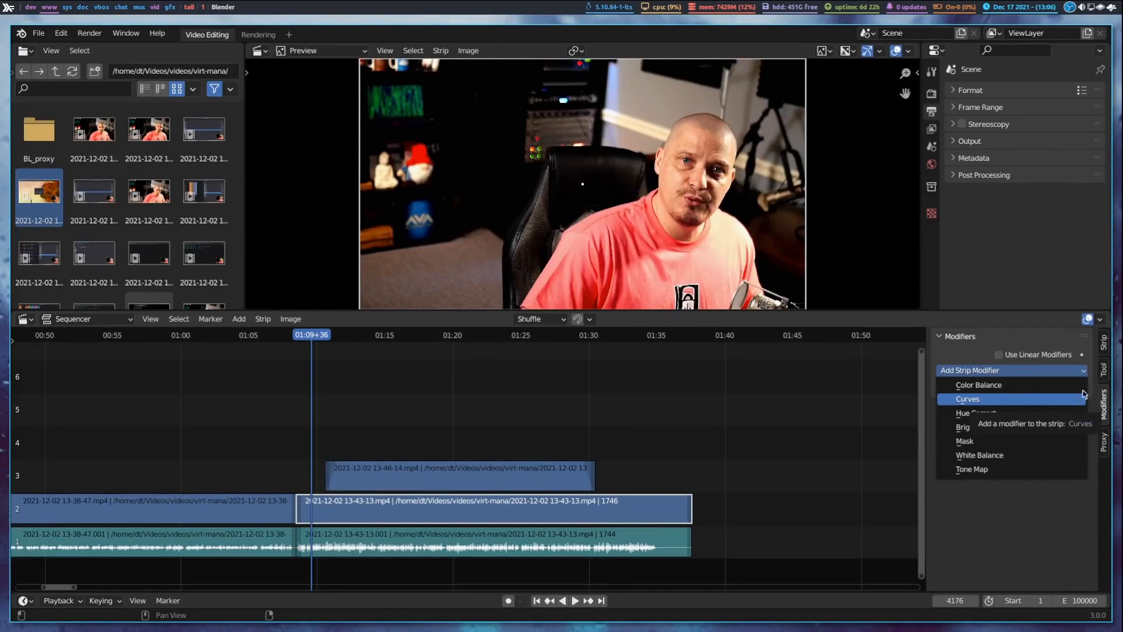
pyautogui.click(999, 387)
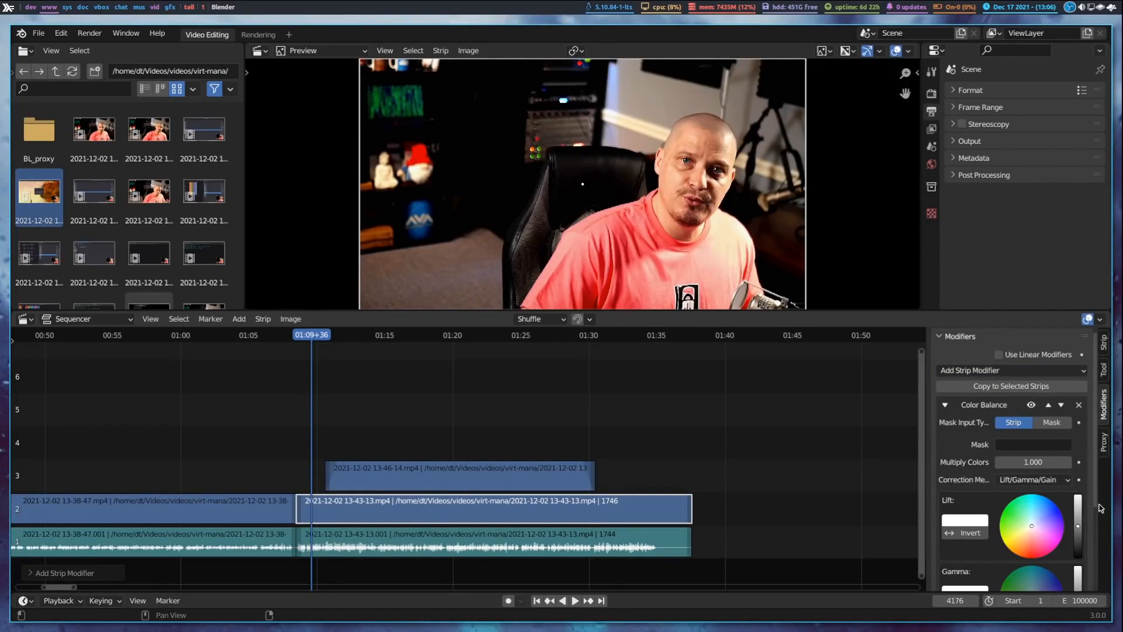
pyautogui.keyDown('ctrl'); pyautogui.scroll(-1, 1101, 507); pyautogui.keyUp('ctrl')
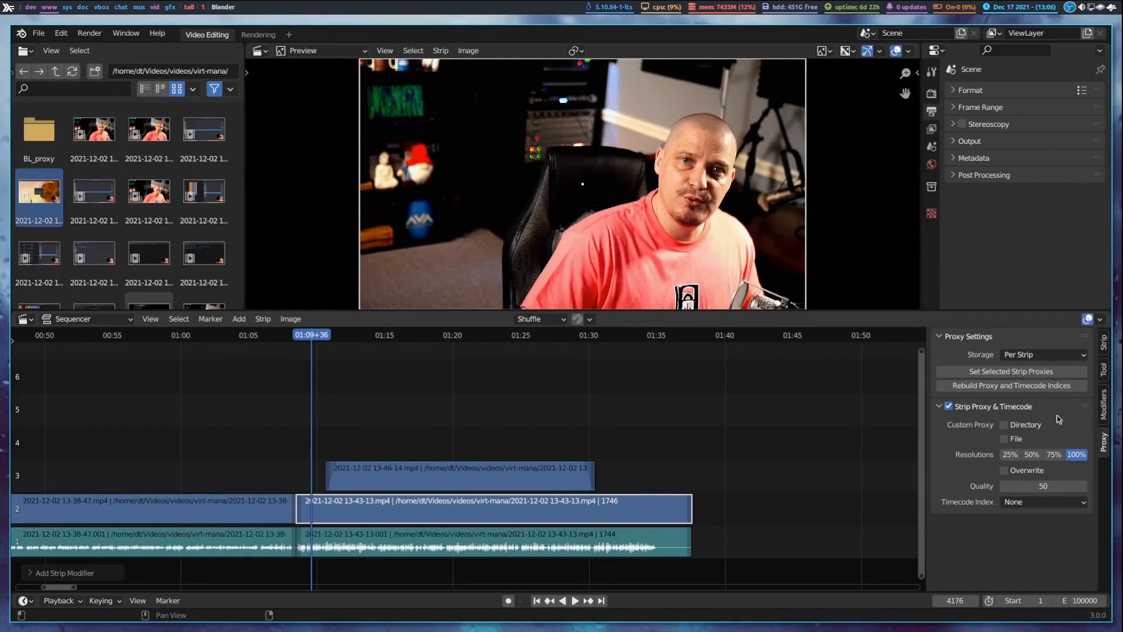
pyautogui.click(1104, 405)
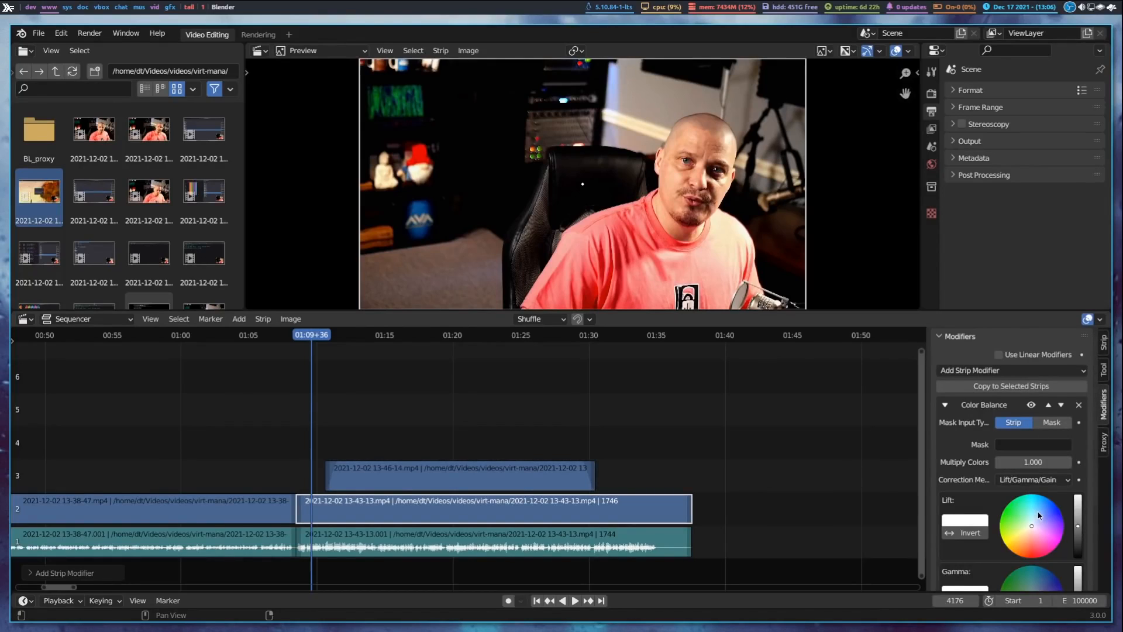
# - Tint the Color Balance lift light blue, nudge the gamma slightly toward pink, and reset the gain after trying a pink tint
pyautogui.scroll(-5, 1065, 517)
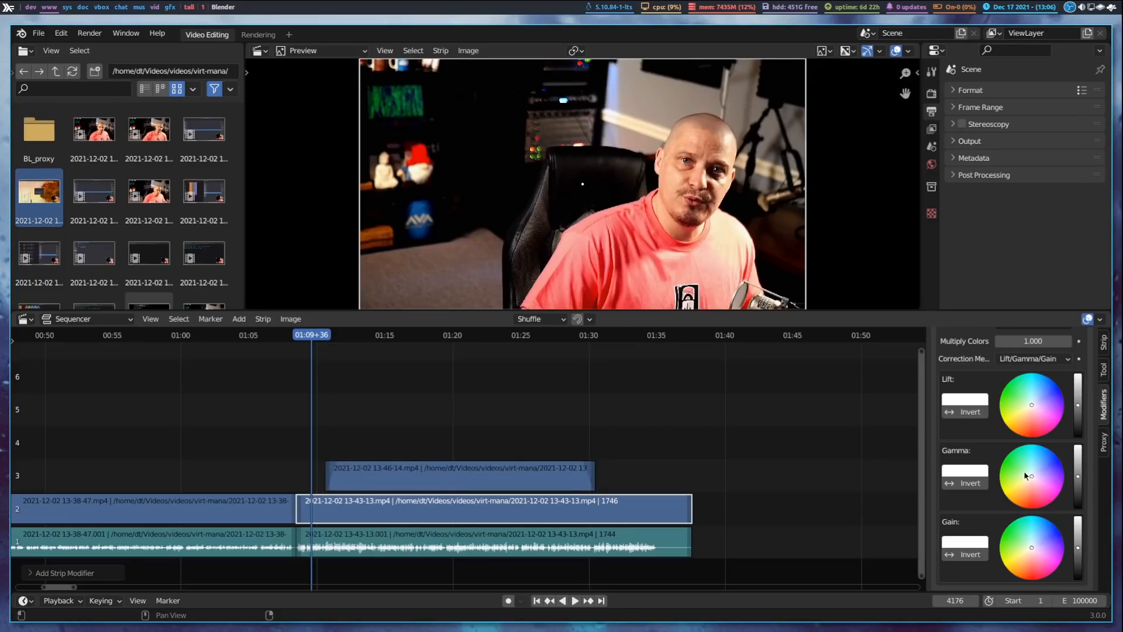
pyautogui.moveTo(1034, 397); pyautogui.dragTo(1037, 388)
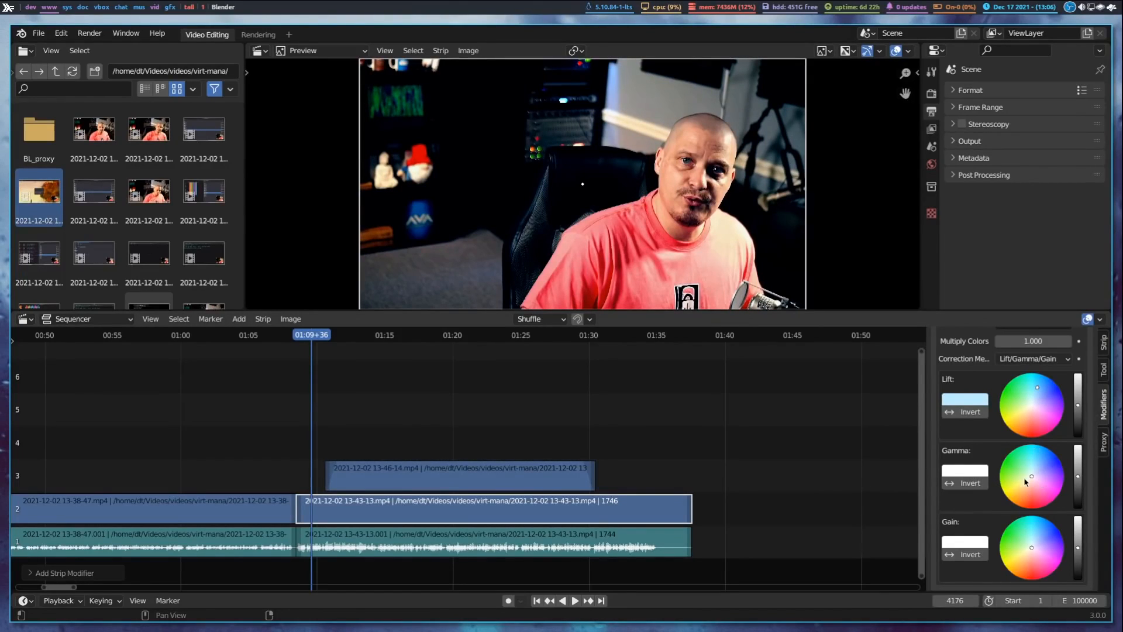
pyautogui.moveTo(1027, 471); pyautogui.dragTo(1033, 483)
pyautogui.moveTo(1031, 548)
pyautogui.mouseDown()
pyautogui.moveTo(1053, 569)
pyautogui.moveTo(1041, 557)
pyautogui.mouseUp()
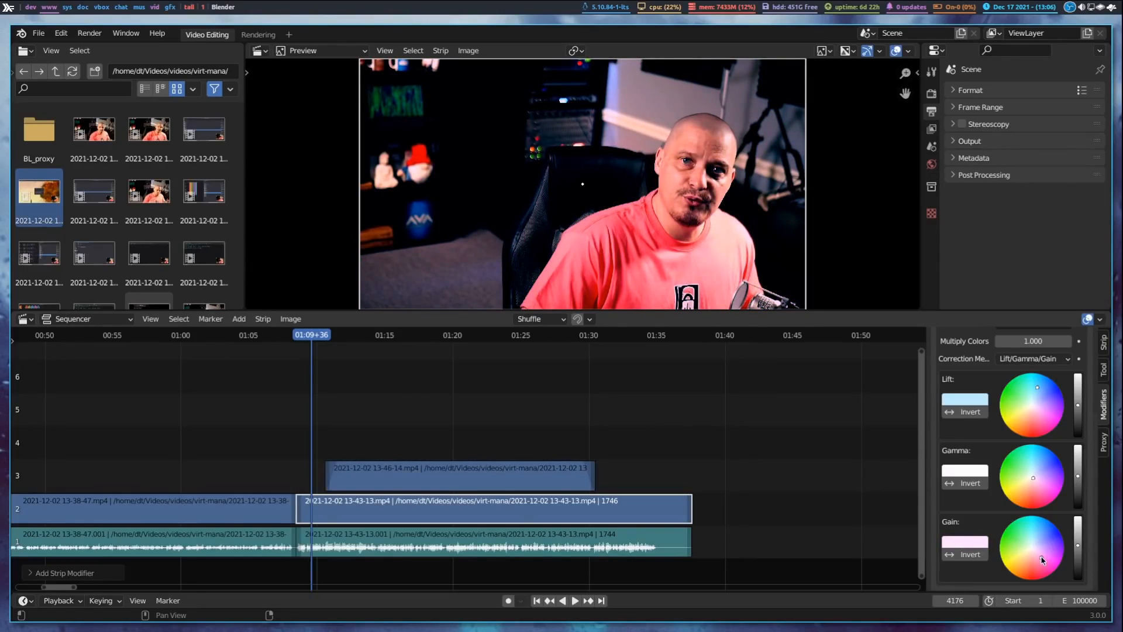
pyautogui.press('BackSpace')
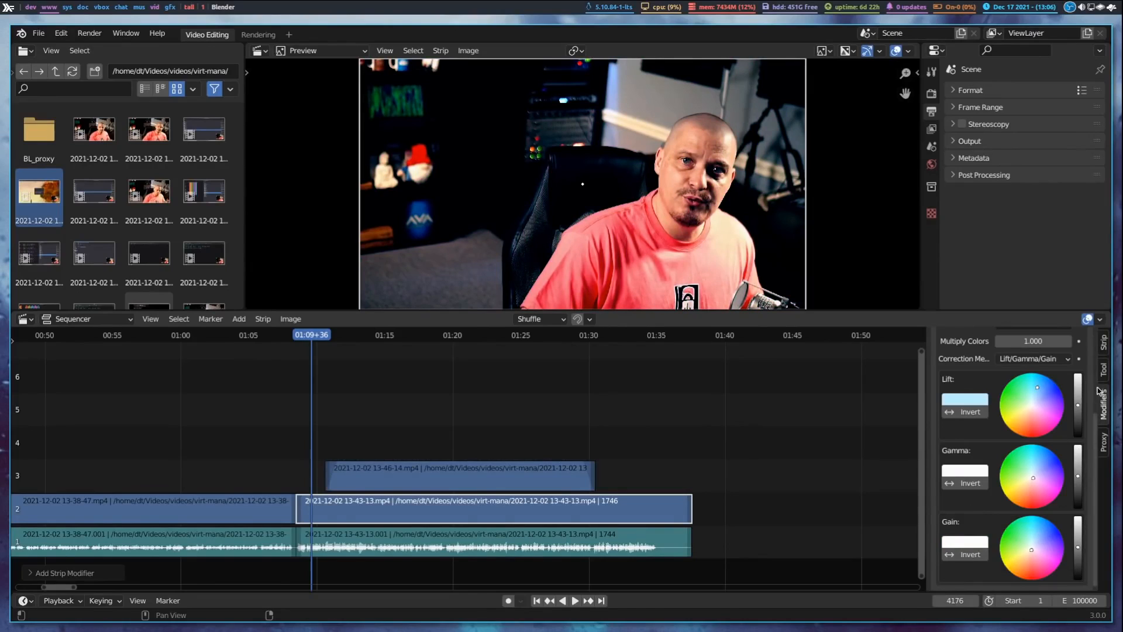
pyautogui.scroll(5, 1103, 409)
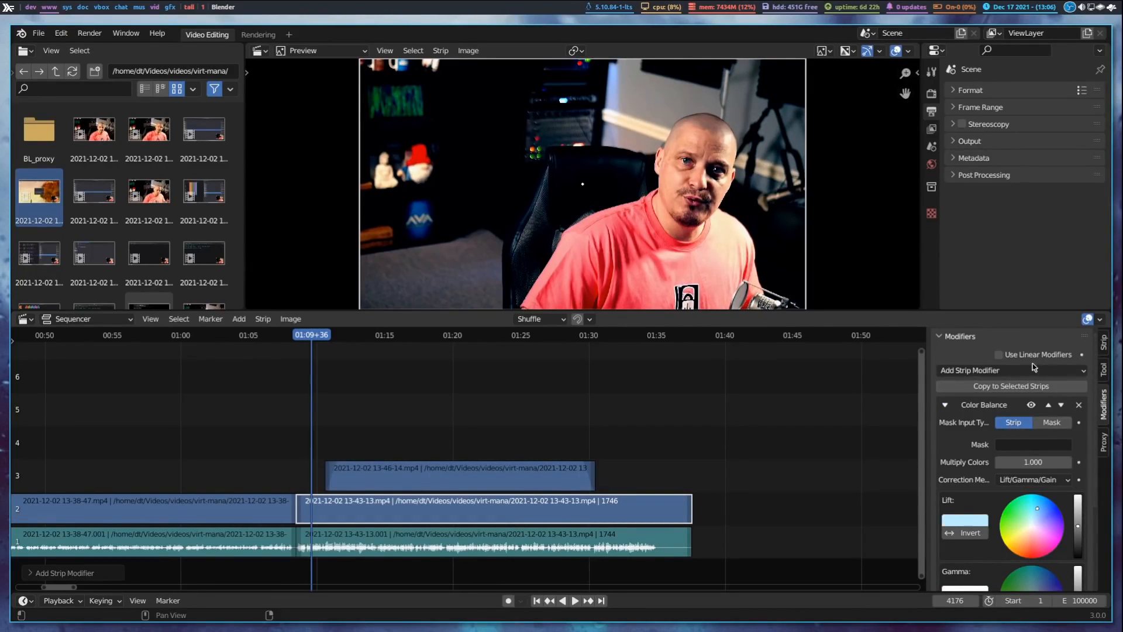
pyautogui.click(1001, 371)
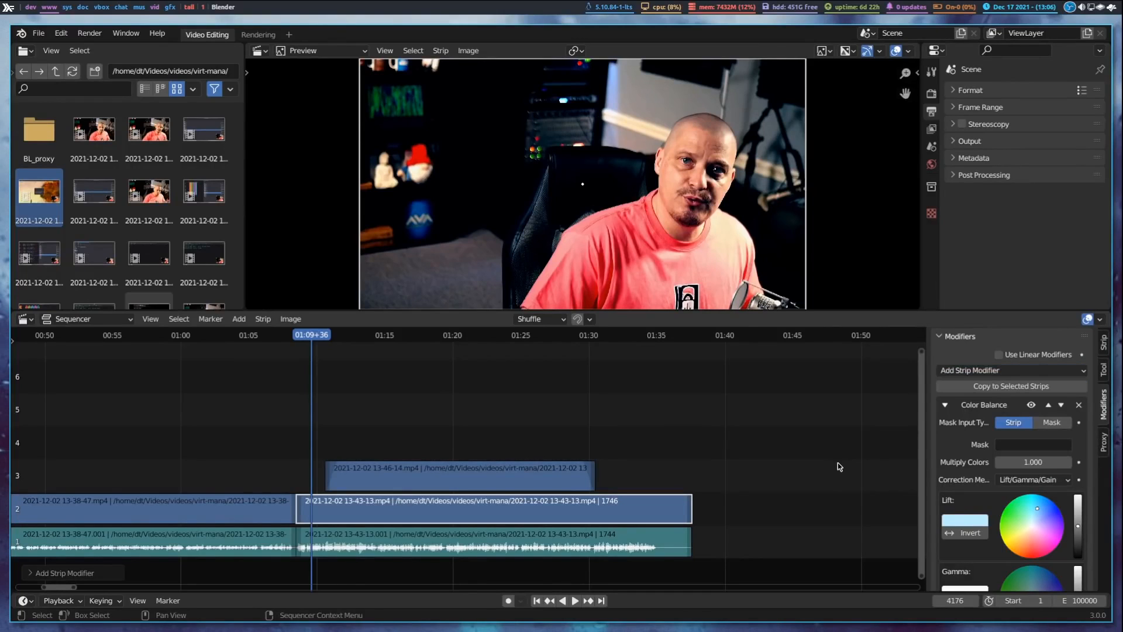
# - Move the playhead back to 00:53+42 and look over the available render commands
pyautogui.moveTo(164, 338); pyautogui.dragTo(96, 338)
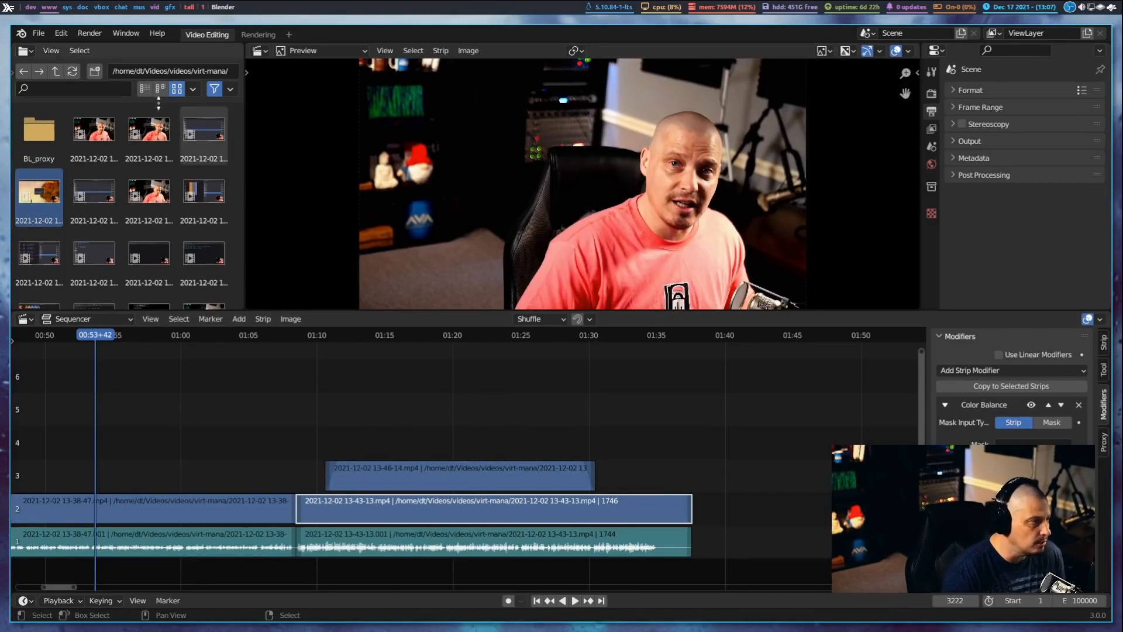
pyautogui.click(94, 36)
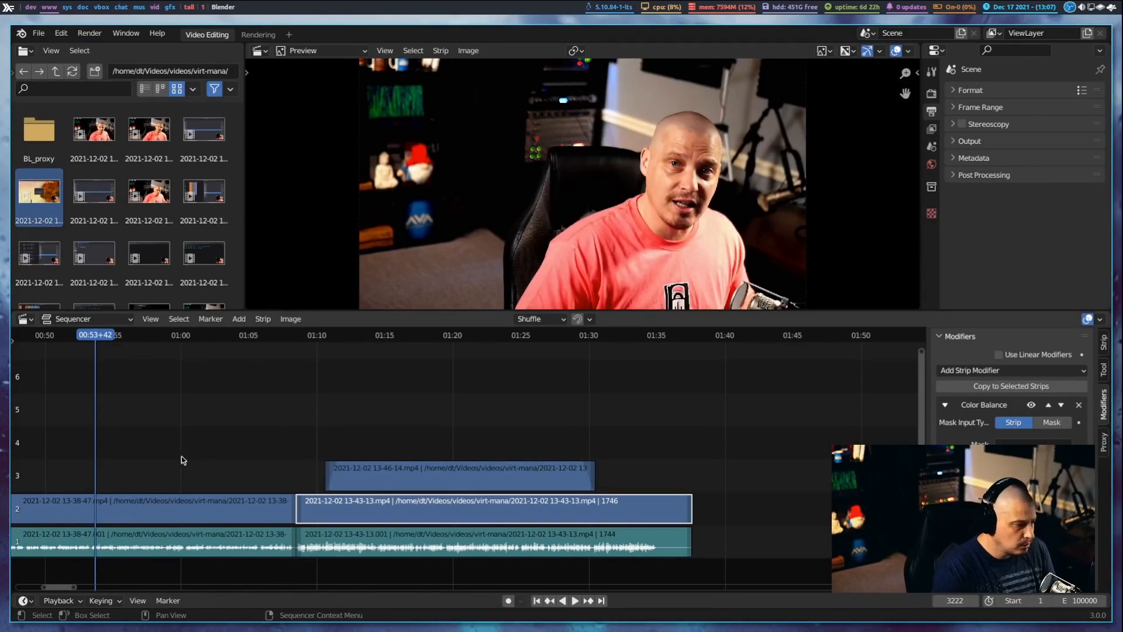
pyautogui.click(97, 36)
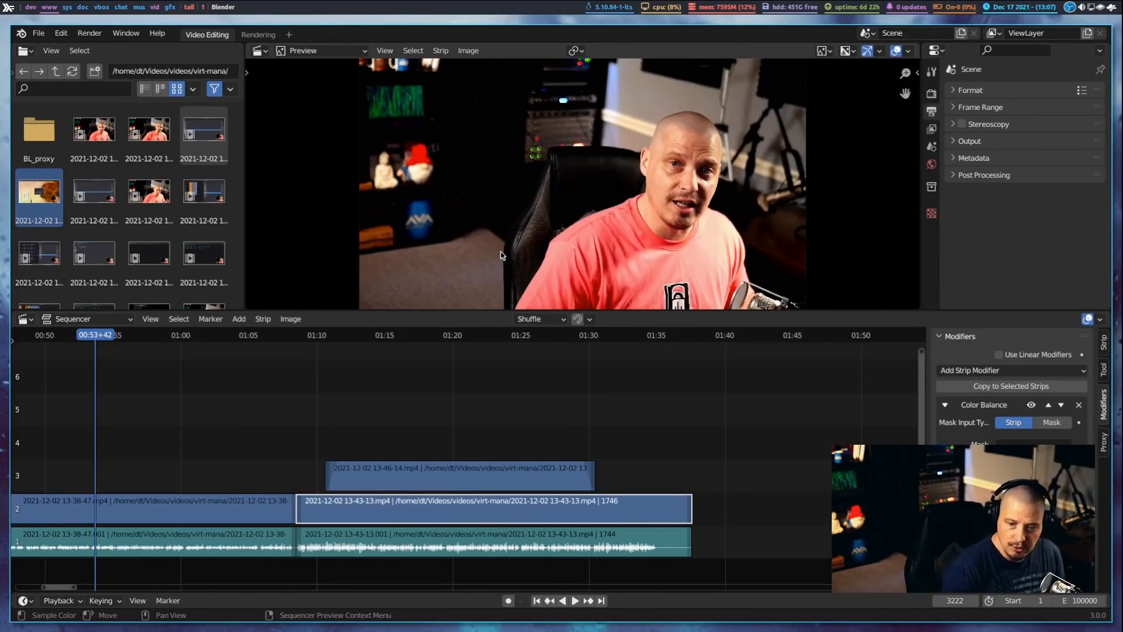
pyautogui.press('super+2')
pyautogui.press('super+2')
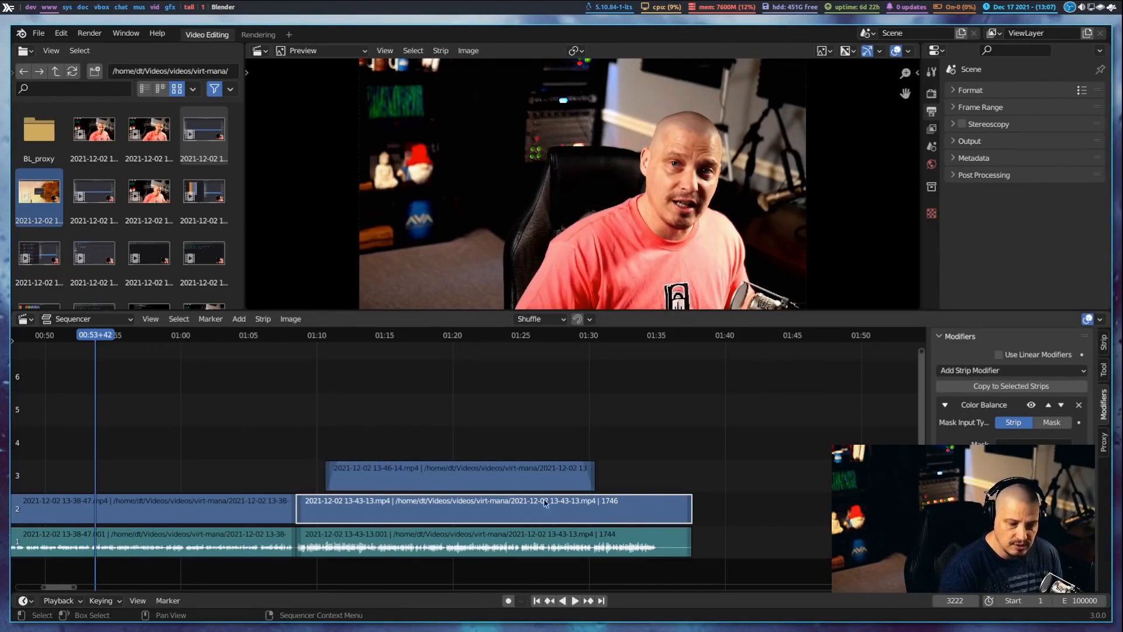
pyautogui.press('super+2')
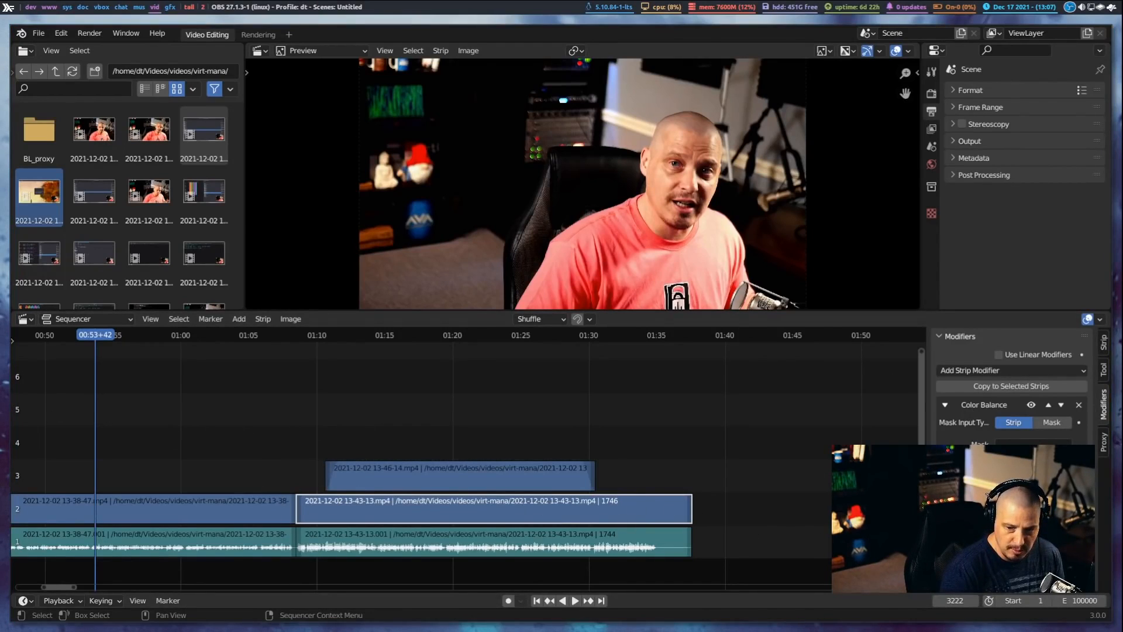
pyautogui.press('super+2')
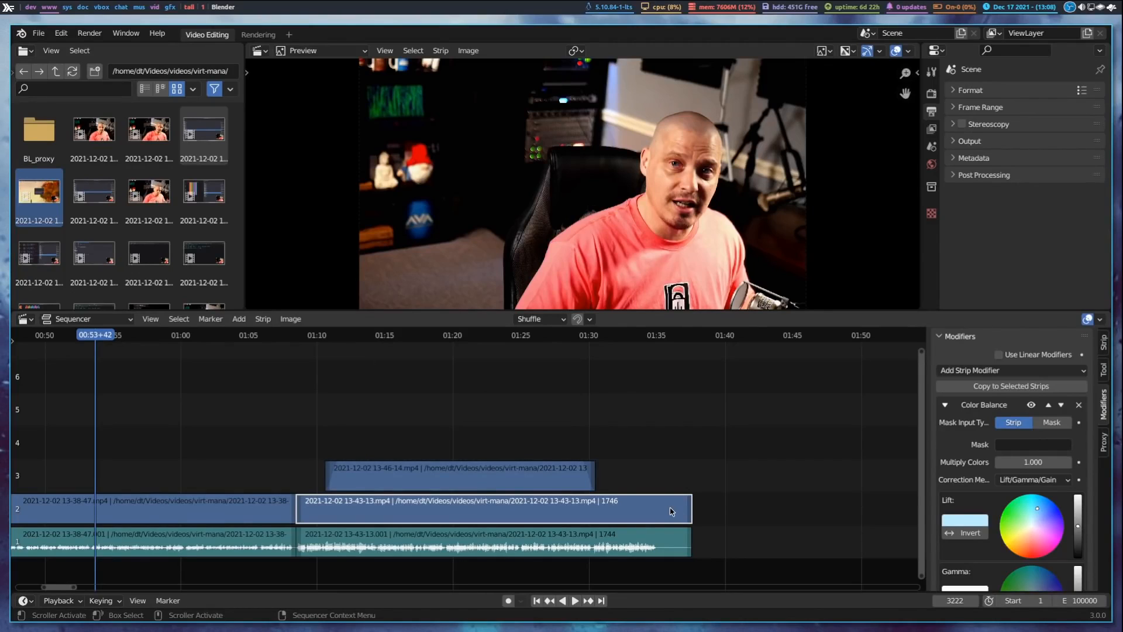
# - Check the end frame of the final clip's video strip on channel 2 without relocating the strip
pyautogui.press('g')
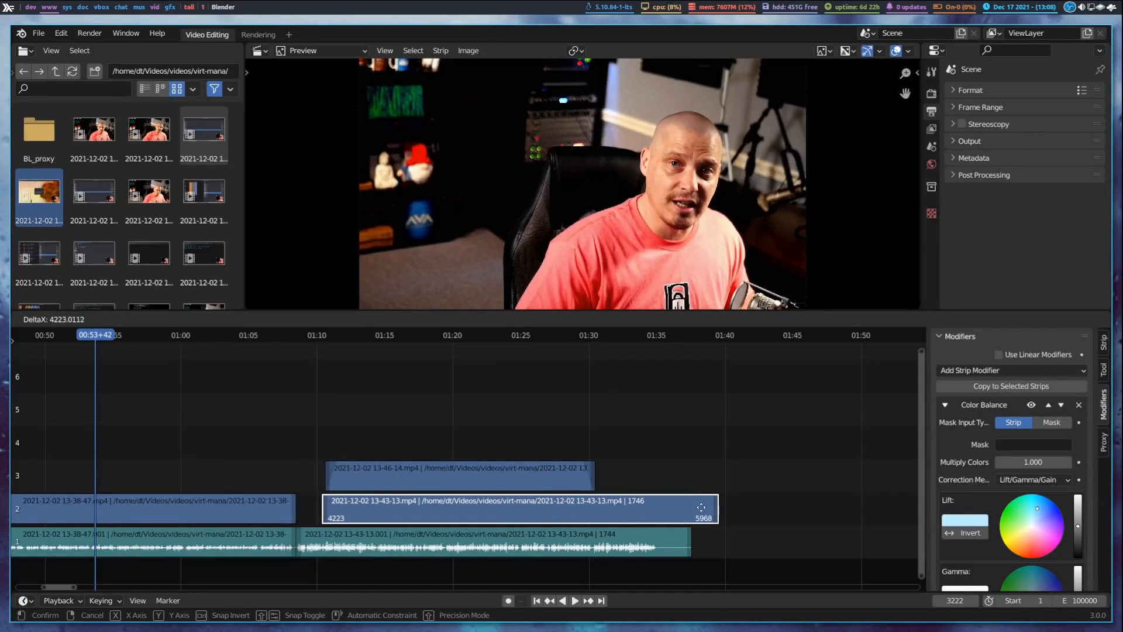
pyautogui.click(665, 510)
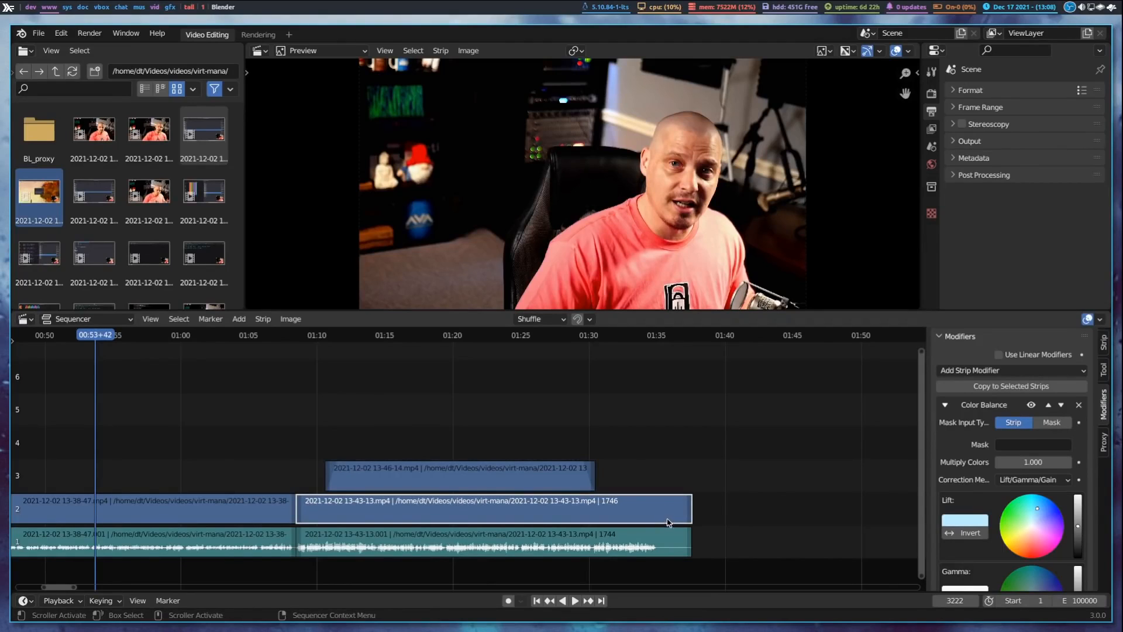
pyautogui.press('g')
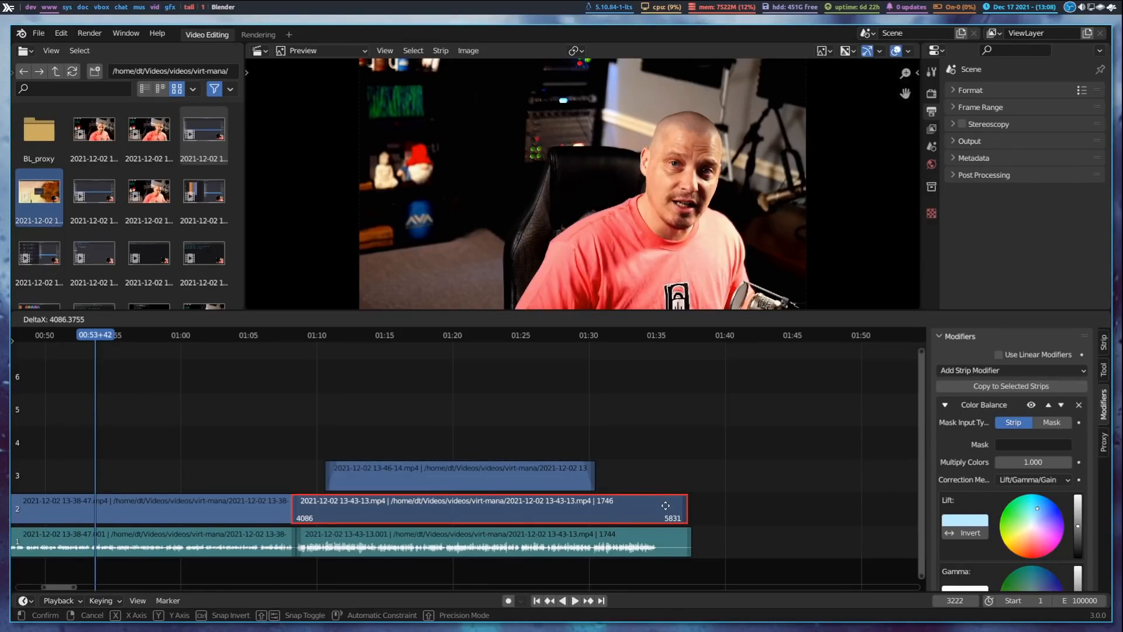
pyautogui.click(673, 510)
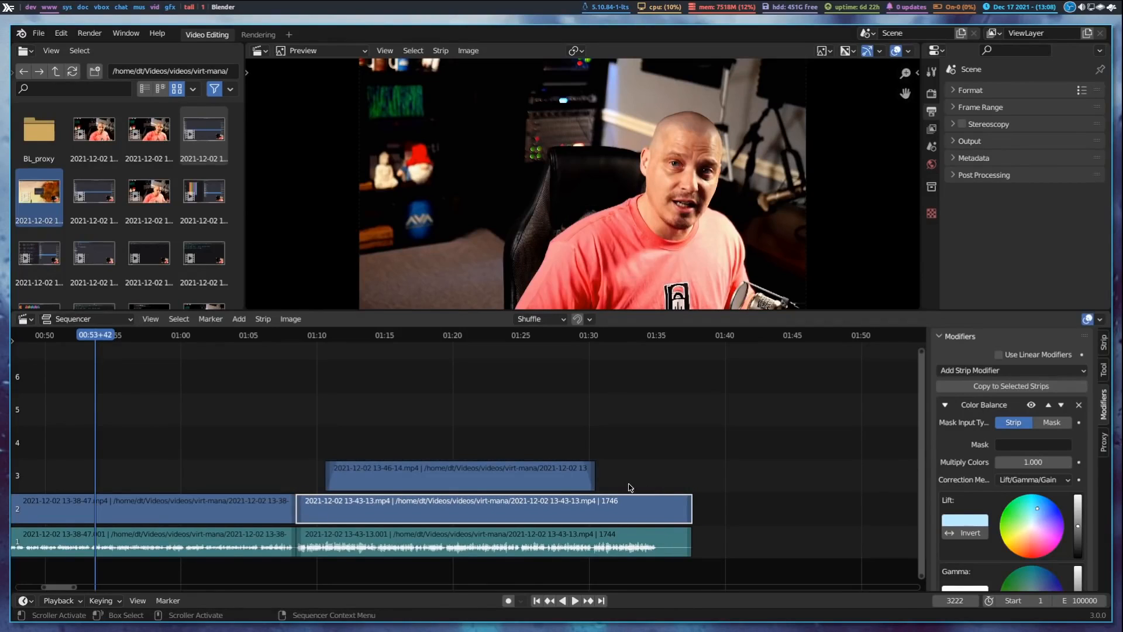
pyautogui.press('g')
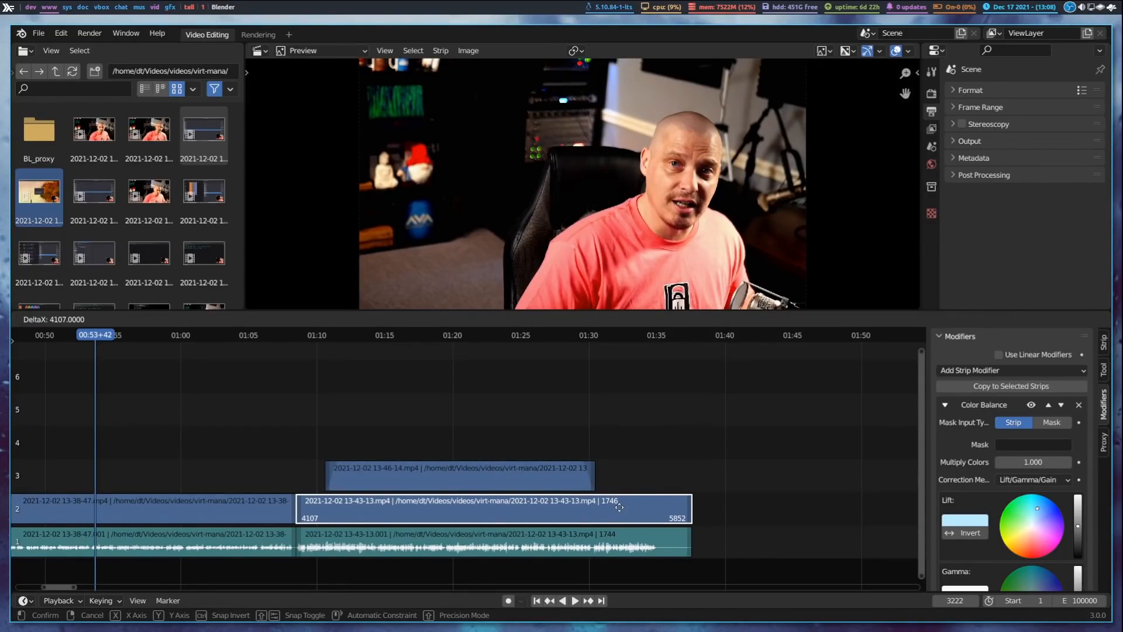
pyautogui.click(619, 508)
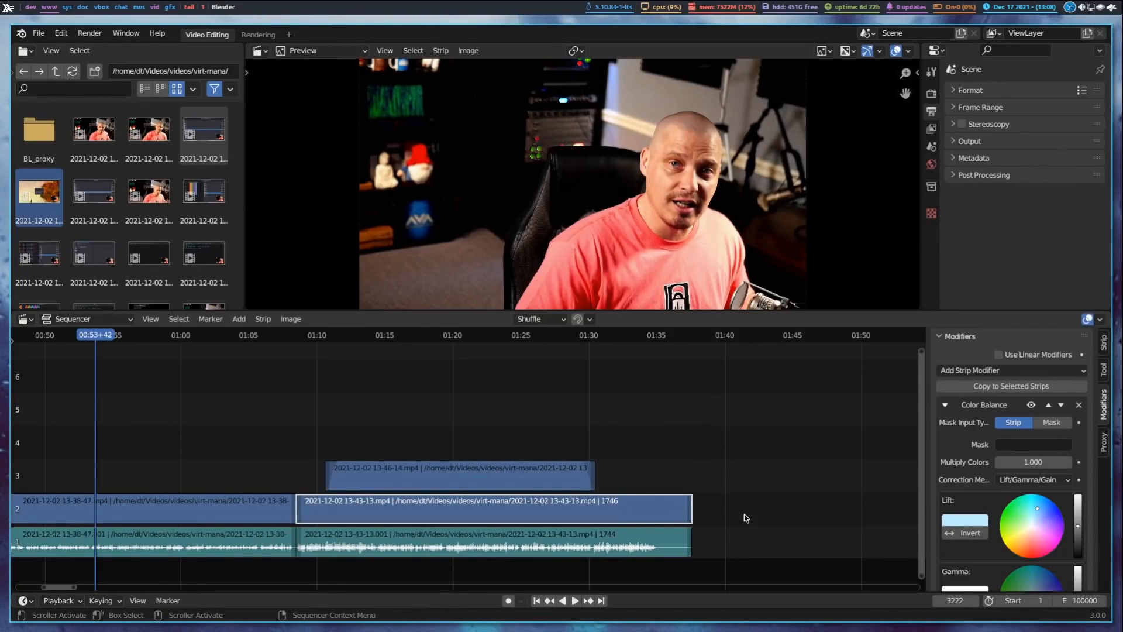
# - Set the scene's end frame to 5852 to match the end of the final clip
pyautogui.click(1080, 600)
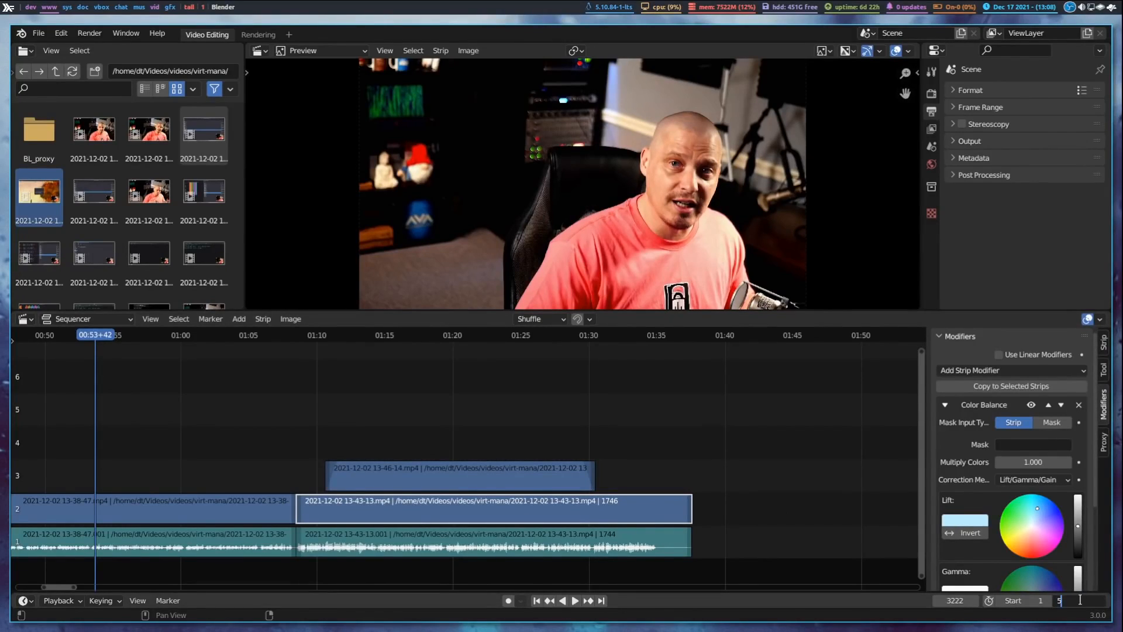
pyautogui.write('5852')
pyautogui.press('Return')
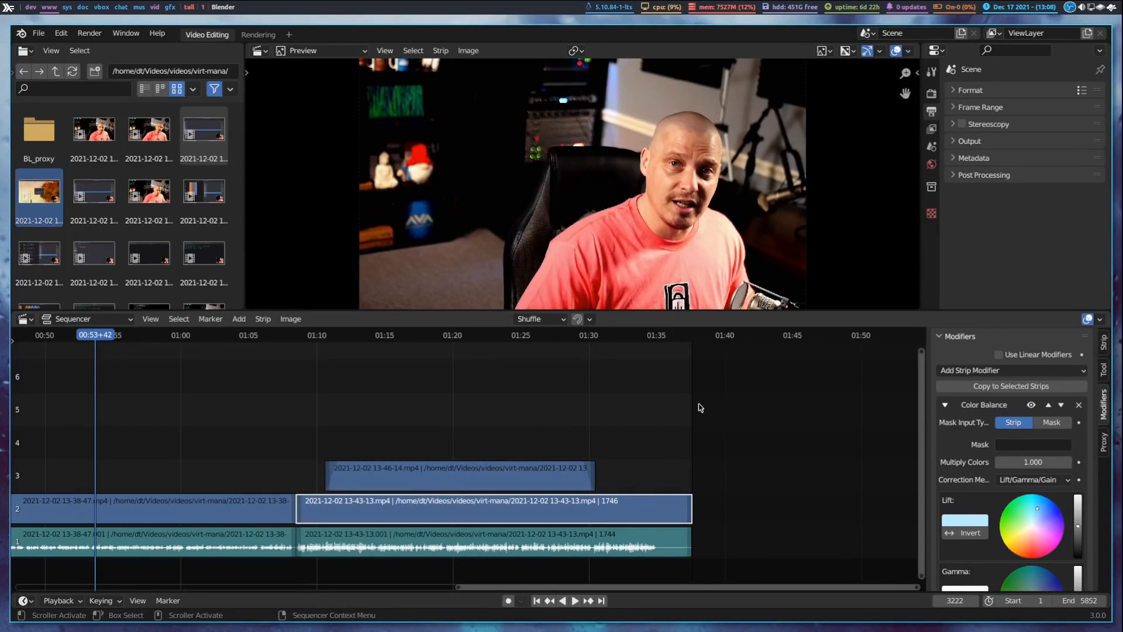
# - Return the playhead to 00:00+00 at the start of the edit and briefly run playback
pyautogui.press('Home')
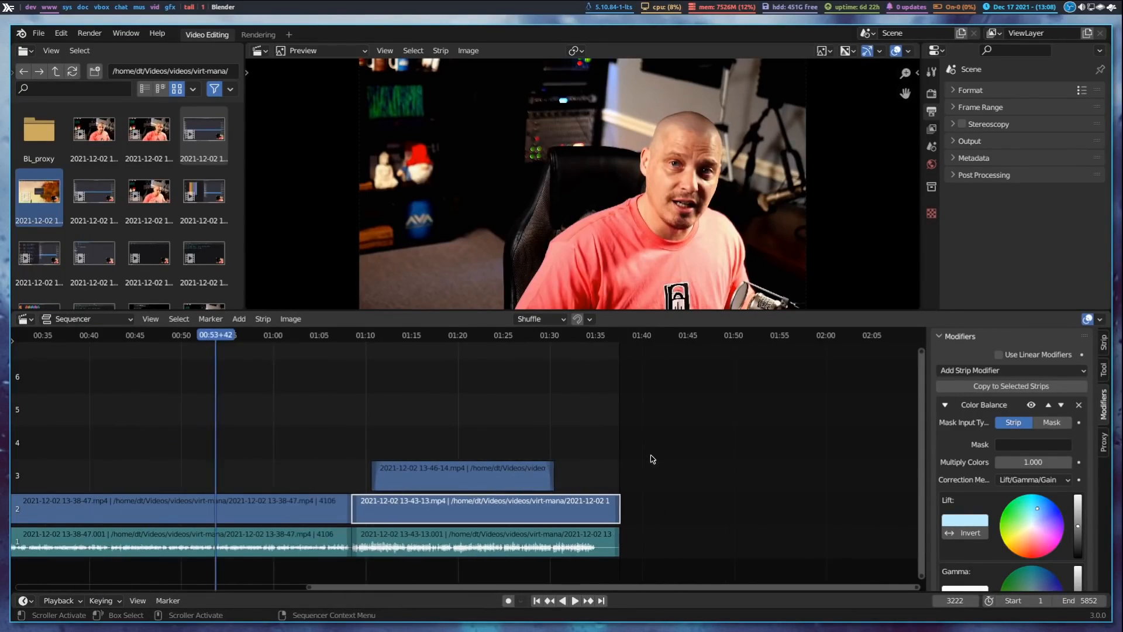
pyautogui.click(173, 334)
pyautogui.press('space')
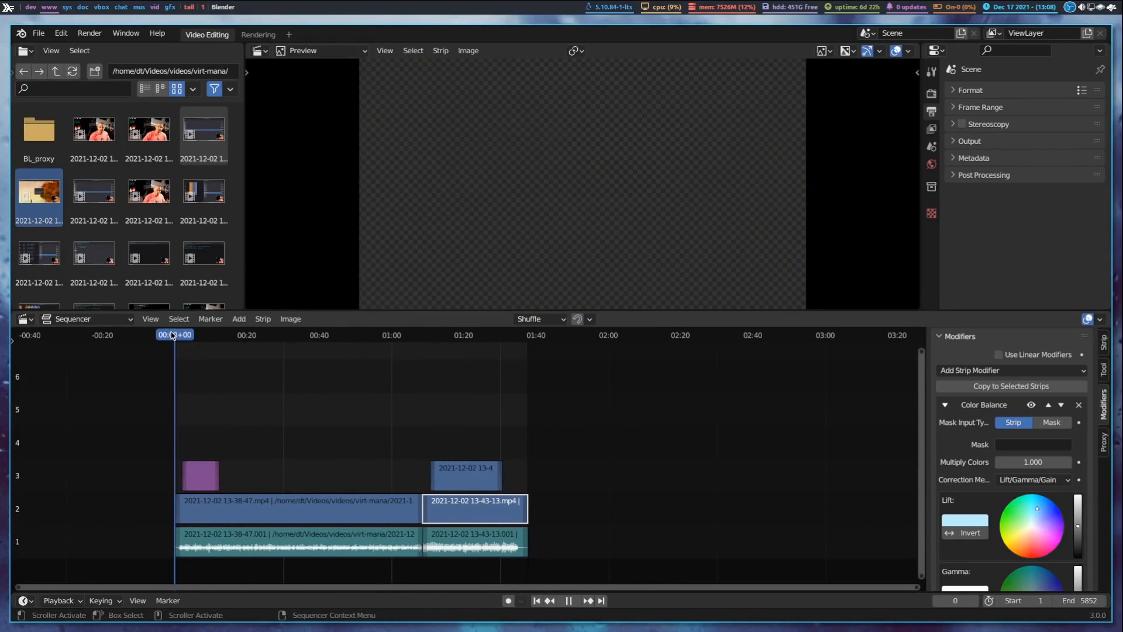
pyautogui.press('Escape')
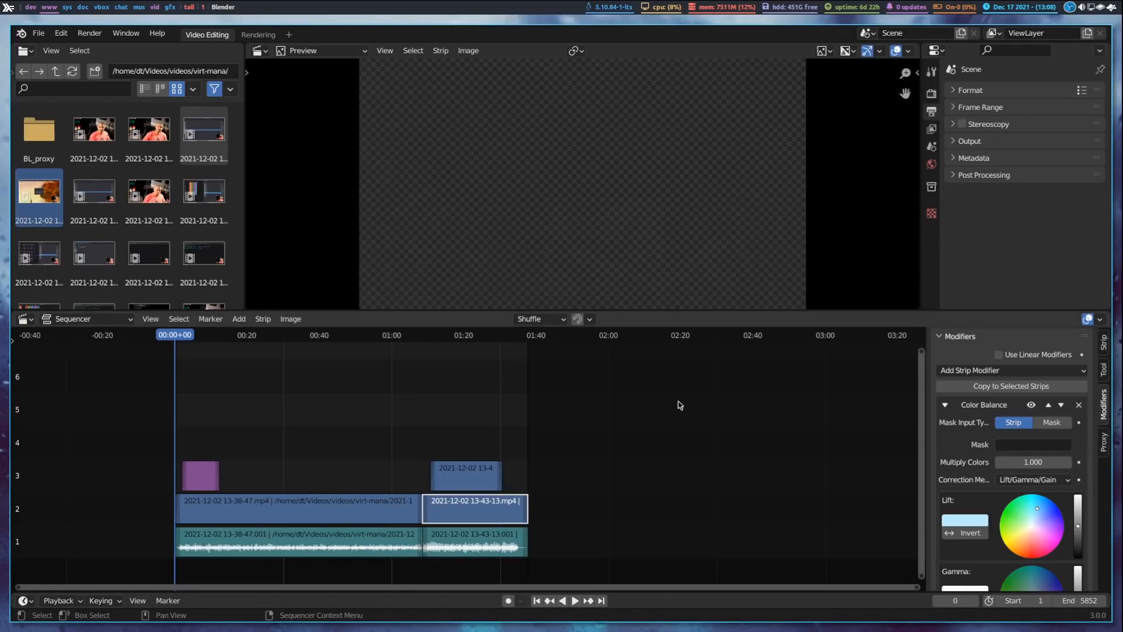
# - Render the sequence as an animation and watch the render progress full screen, switching between the render view and the sequencer
pyautogui.click(97, 35)
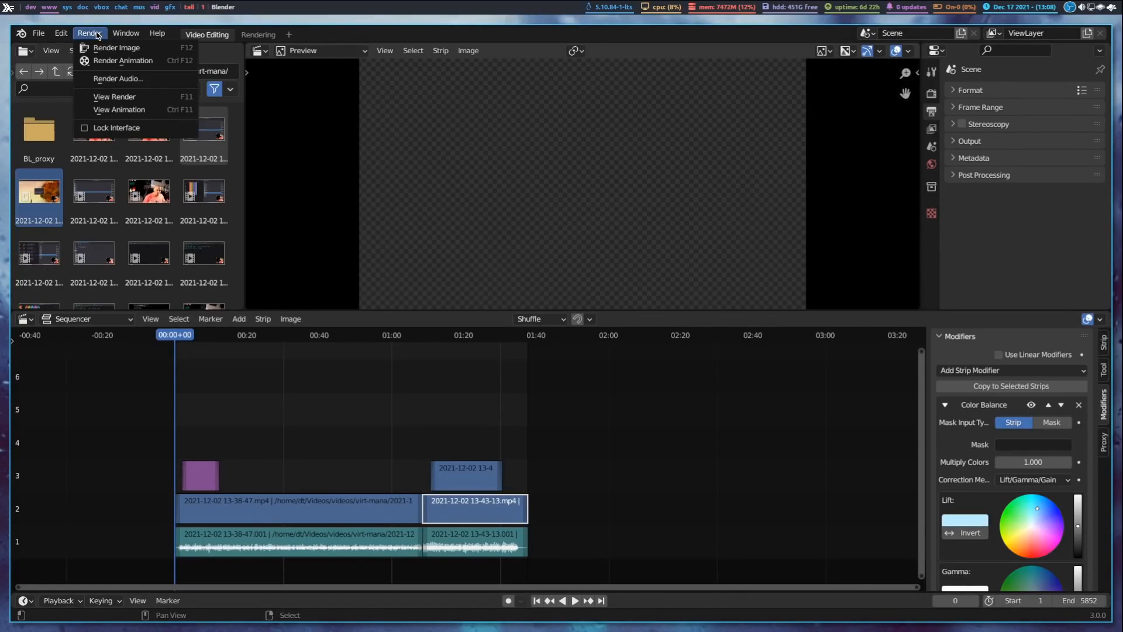
pyautogui.click(140, 61)
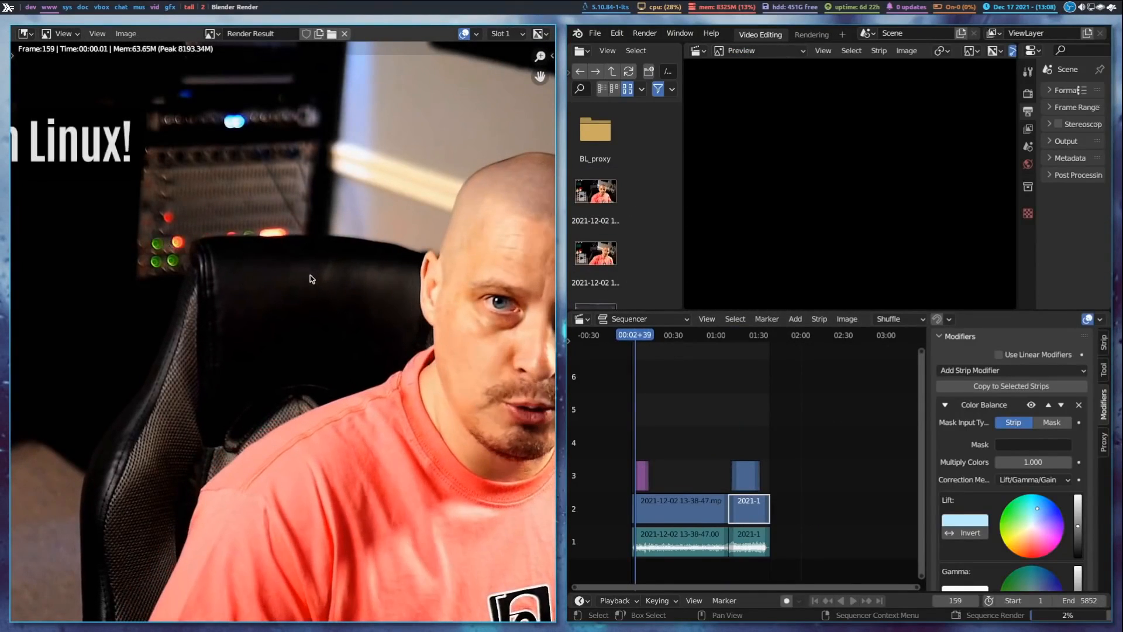
pyautogui.press('super+space')
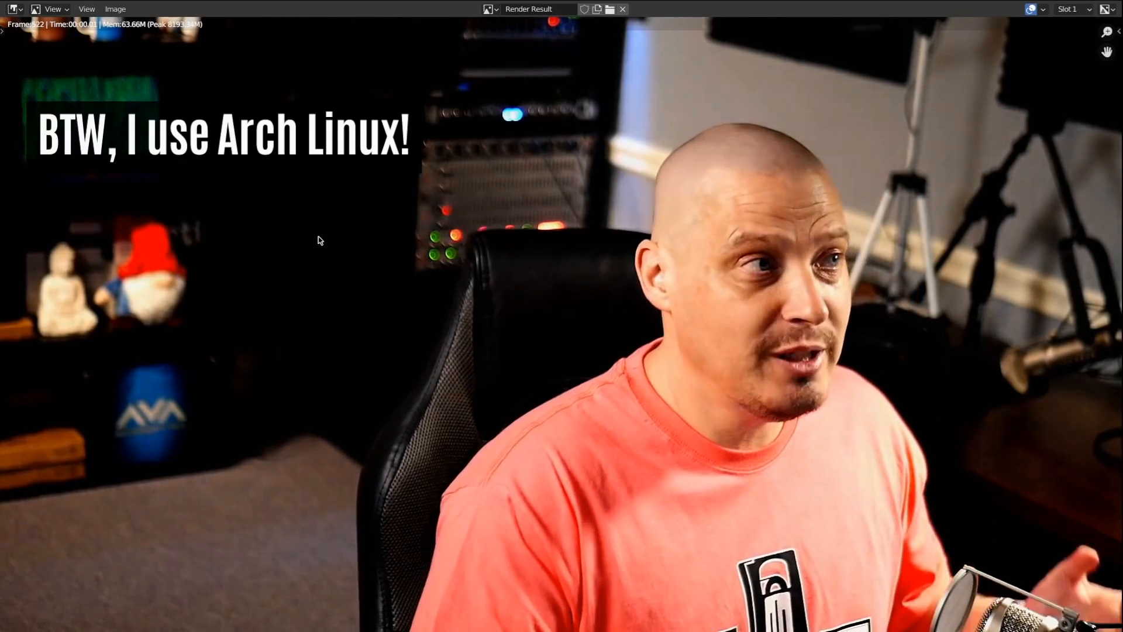
pyautogui.press('F11')
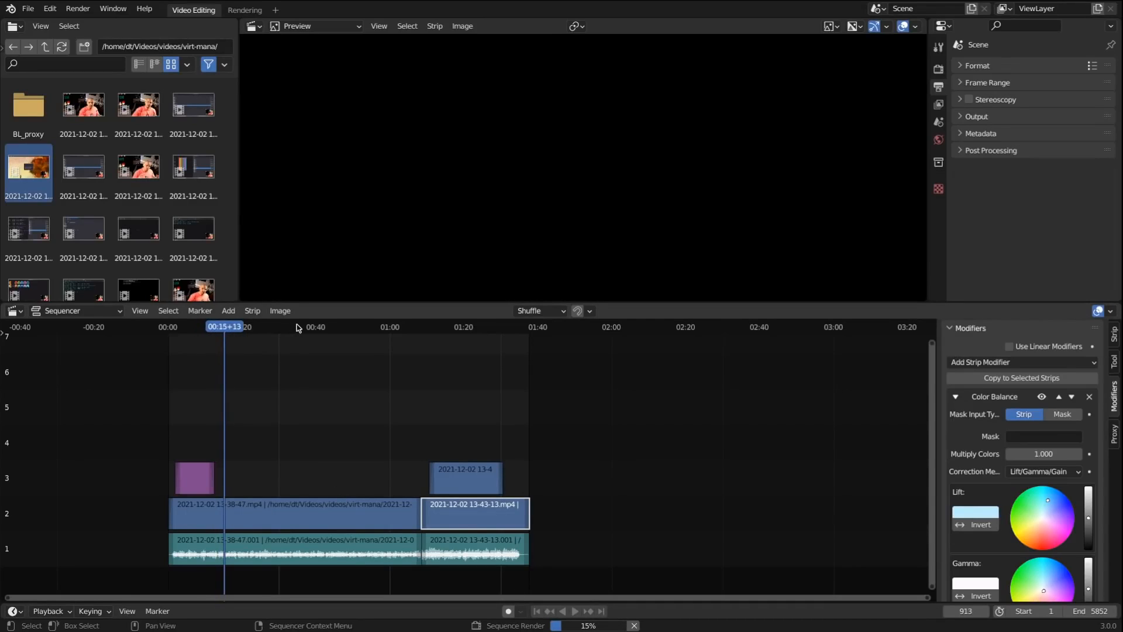
pyautogui.press('F11')
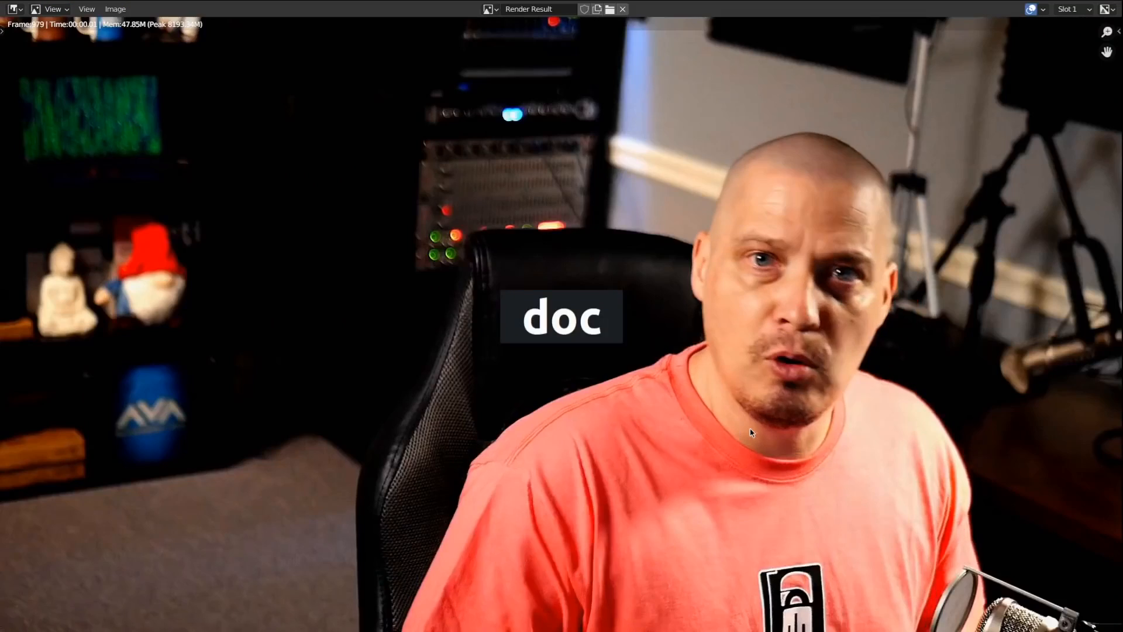